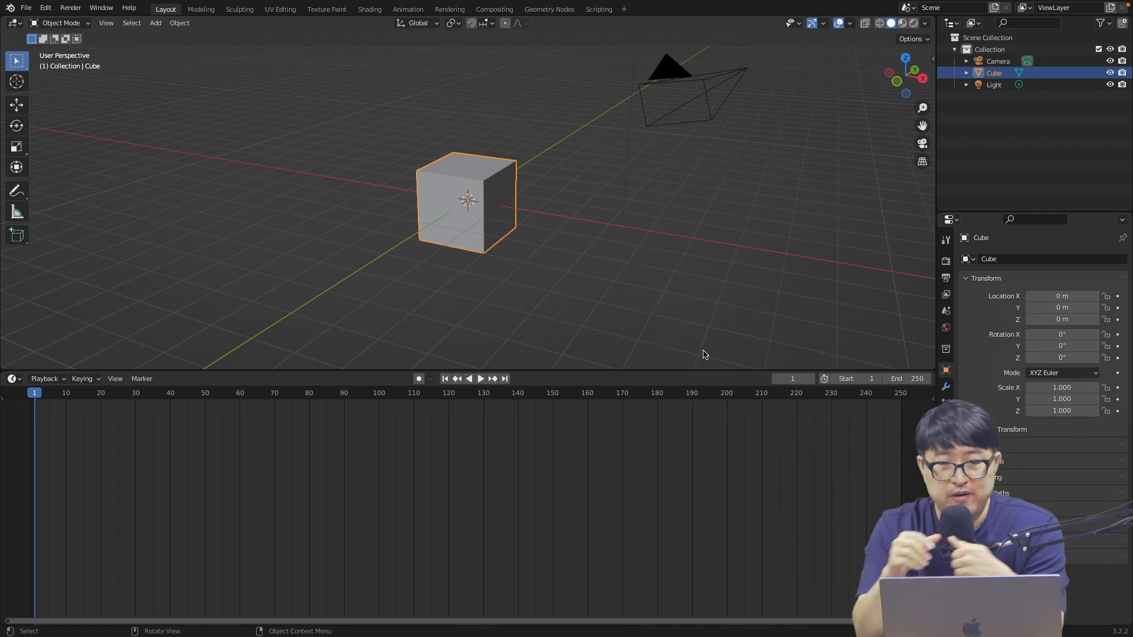
Step: Delete the default cube from the scene
scroll(499, 219, "left", 4)
scroll(499, 219, "right", 4)
key("x")
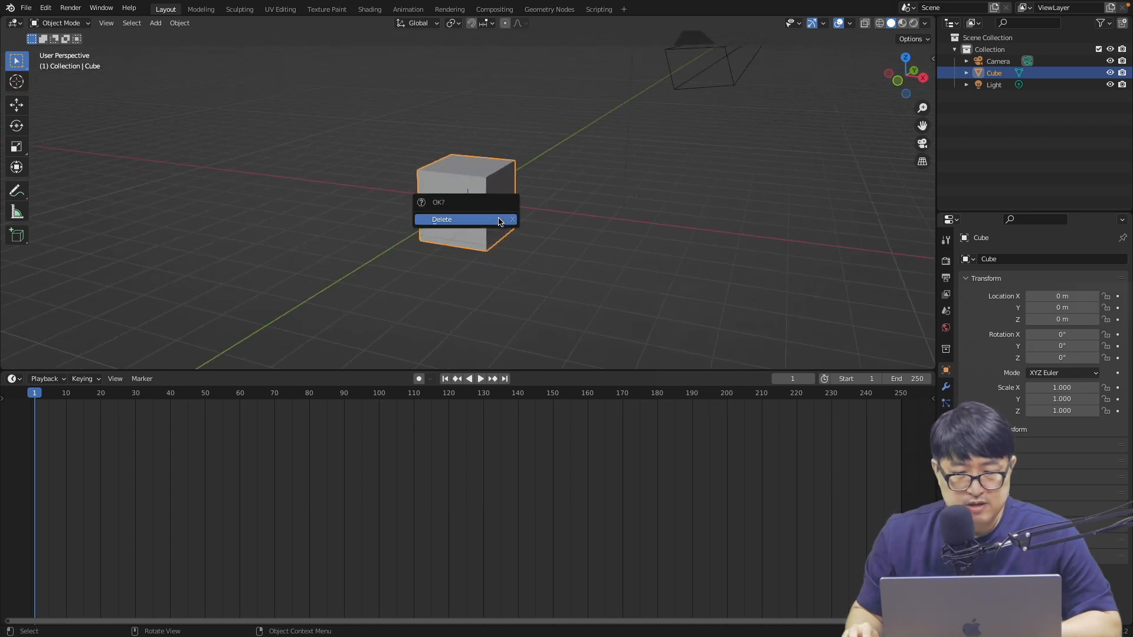
left_click(499, 219)
scroll(618, 252, "left", 5)
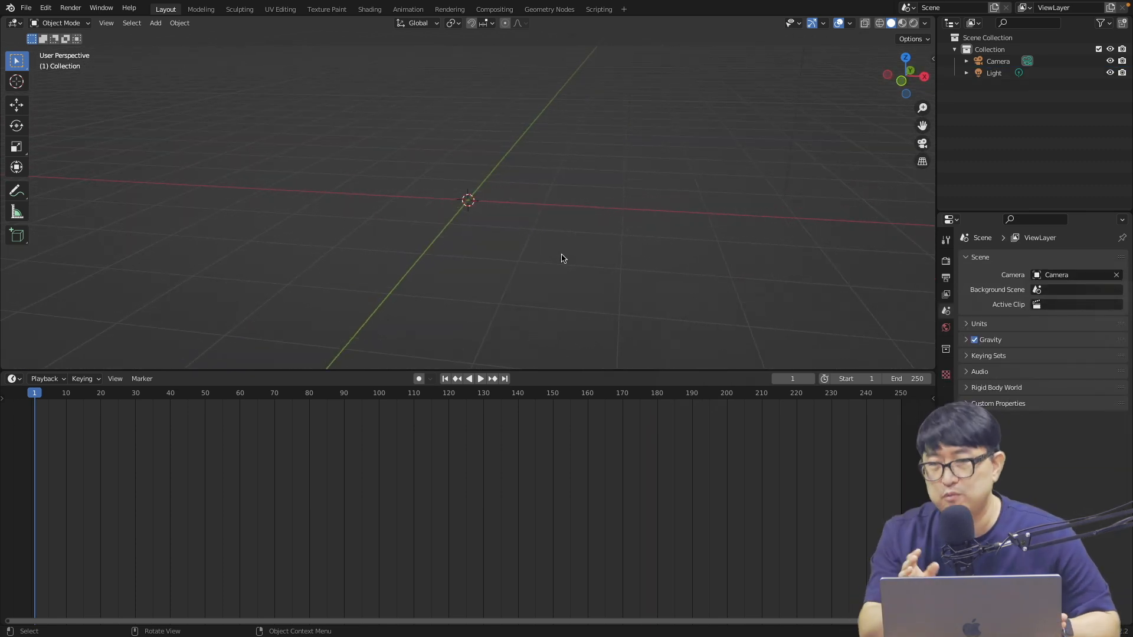
Step: Add a new mesh cube at the world origin with a size of 1 m
scroll(563, 259, "left", 2)
key("shift+a")
left_click(582, 264)
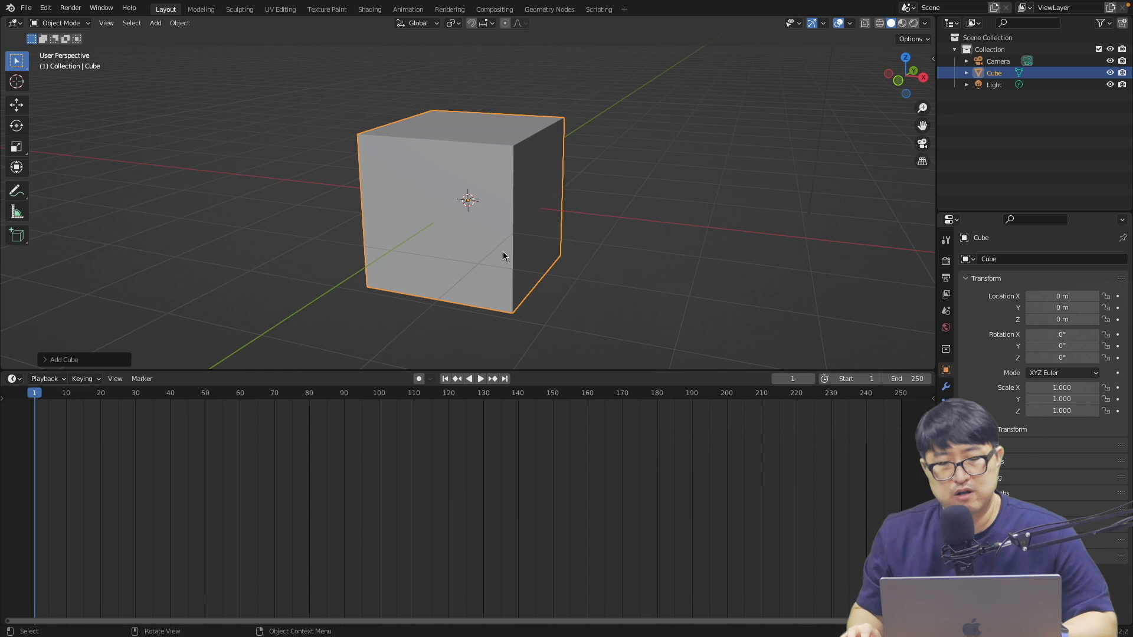
scroll(505, 252, "left", 4)
scroll(506, 252, "right", 5)
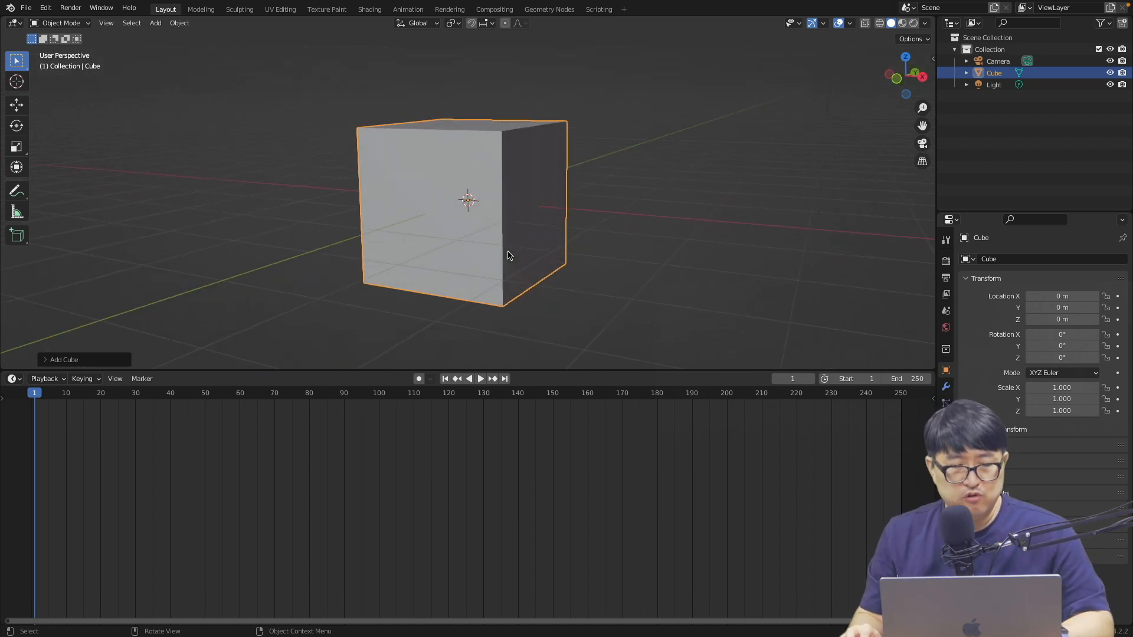
left_click(78, 360)
left_click(148, 258)
type("1")
key("Return")
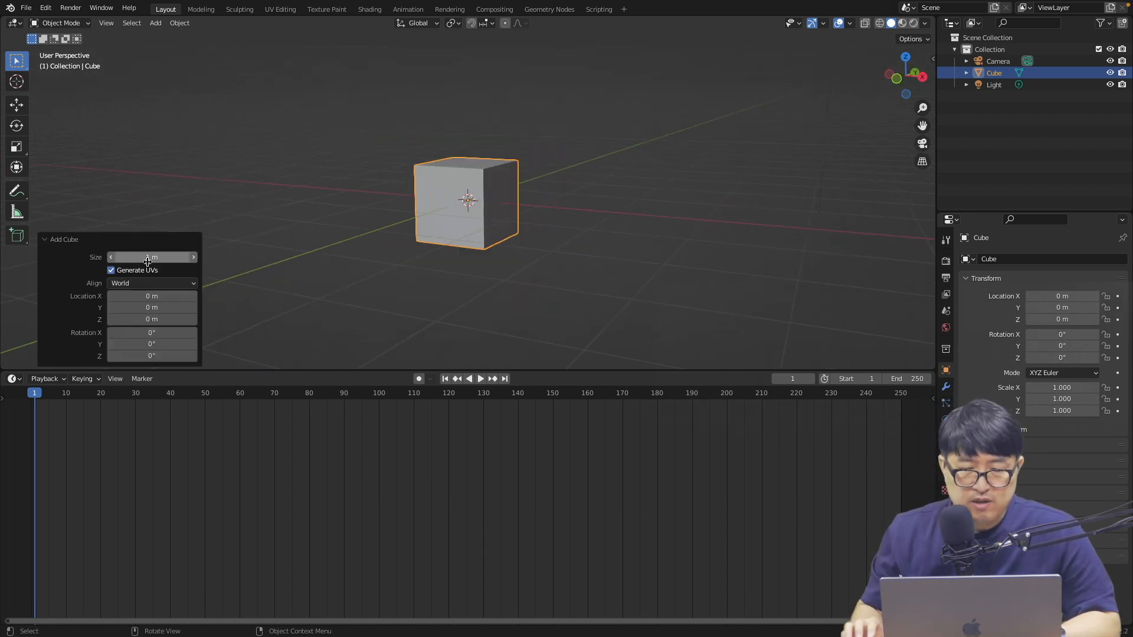
Step: Scale the cube's mesh to 0.5 along the Z axis in Edit Mode
scroll(373, 205, "left", 3)
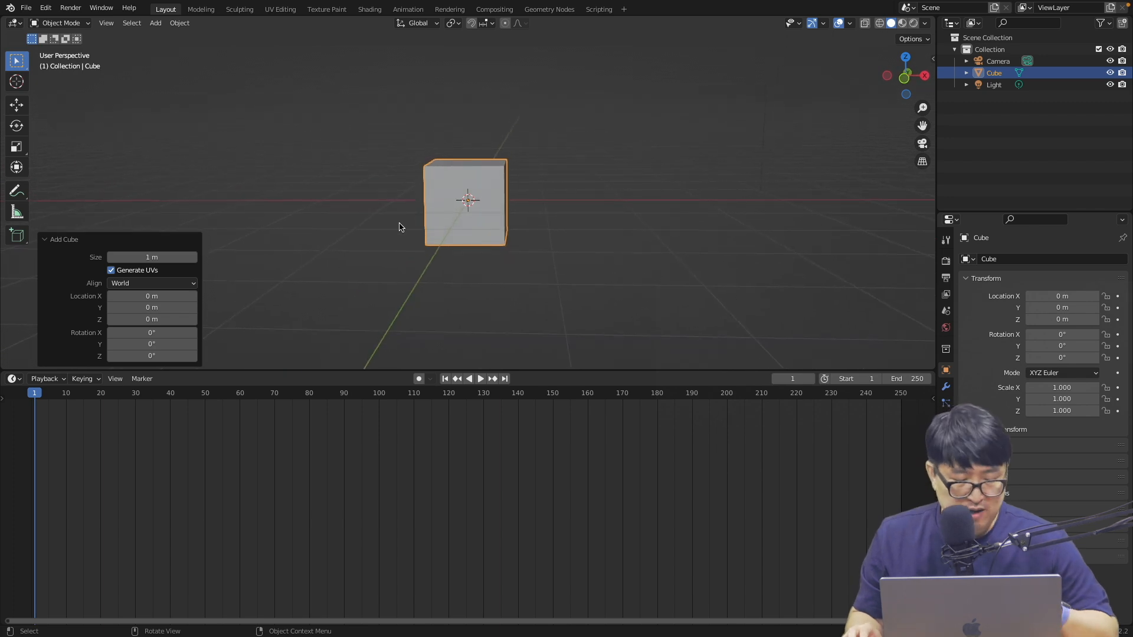
scroll(402, 227, "up", 8, "ctrl")
scroll(414, 227, "right", 5)
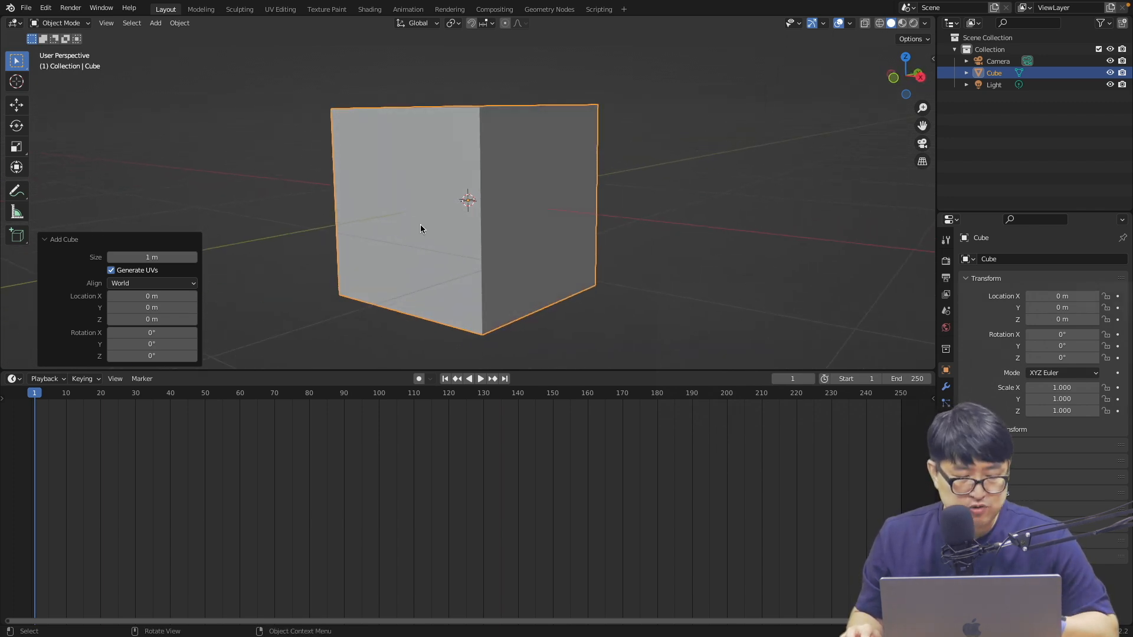
key("Tab")
scroll(420, 224, "down", 5)
type("sz")
type("0.5")
key("Return")
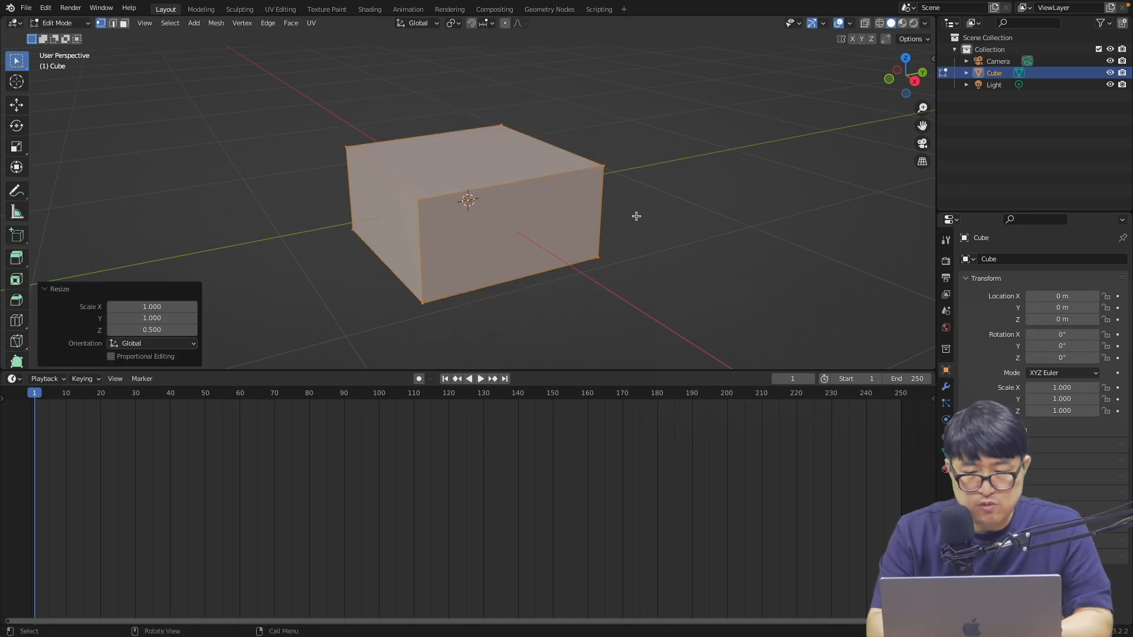
Step: Scale the cube's mesh to 0.5 along the Y axis and return to Object Mode
scroll(623, 212, "down", 5)
scroll(623, 213, "up", 5)
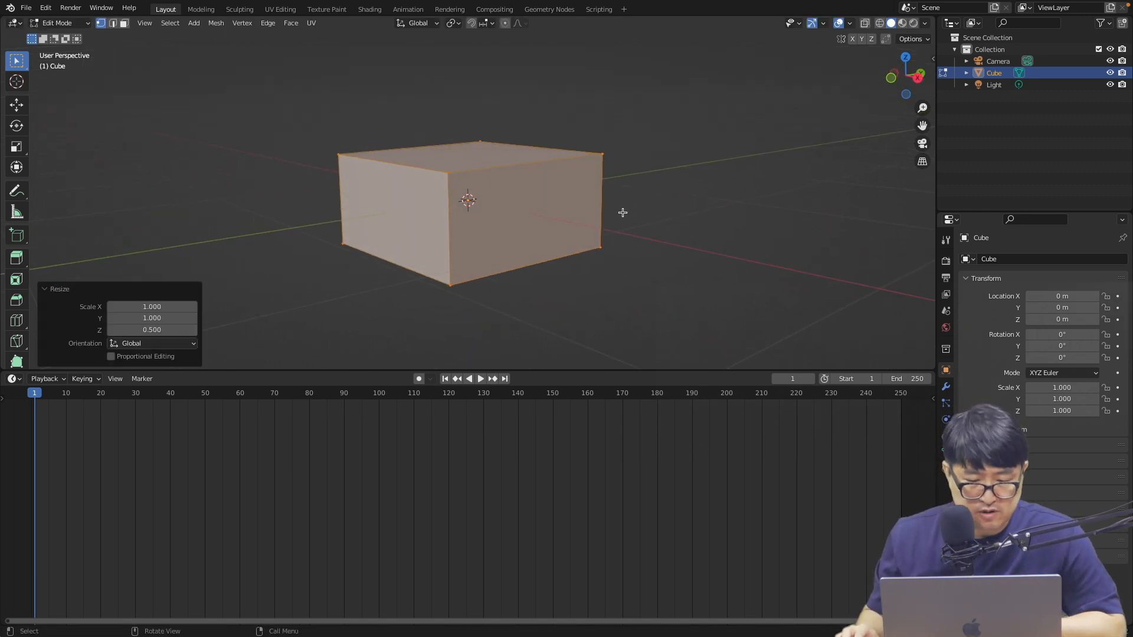
type("sy")
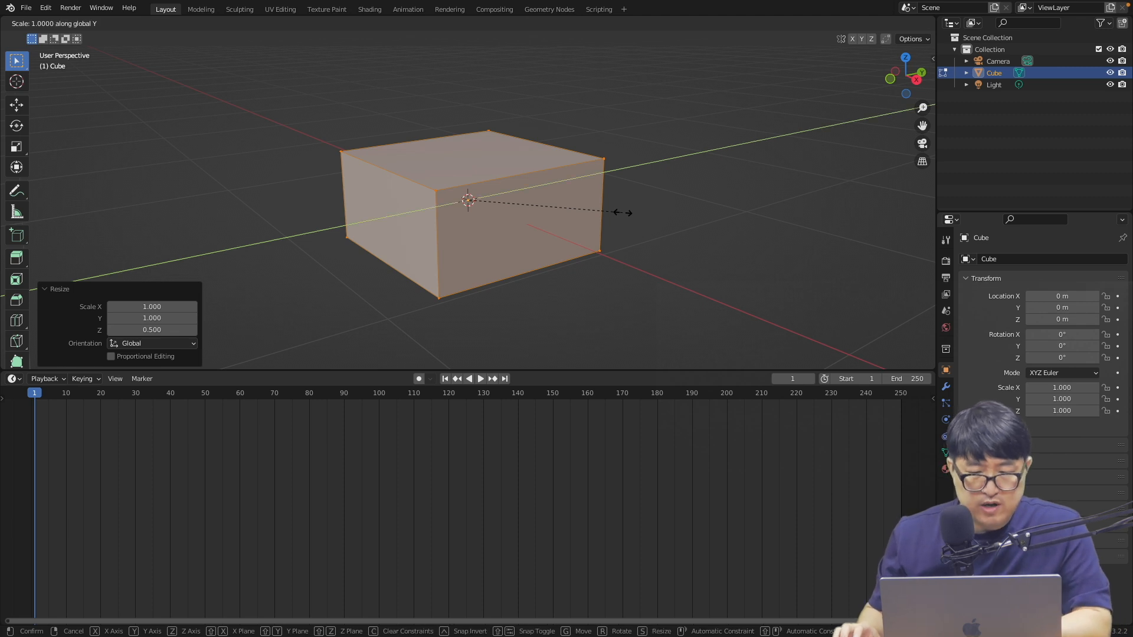
type(".5")
key("Return")
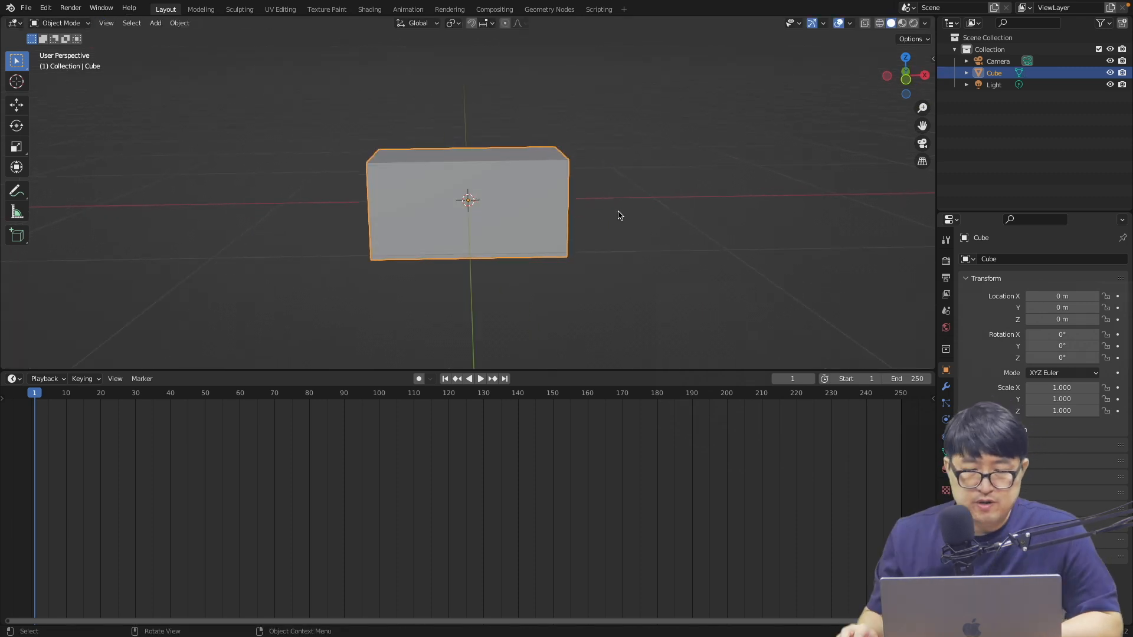
Step: Add a Bevel modifier to the block with an amount of 0.06 m and 3 segments
left_click(946, 386)
left_click(1019, 262)
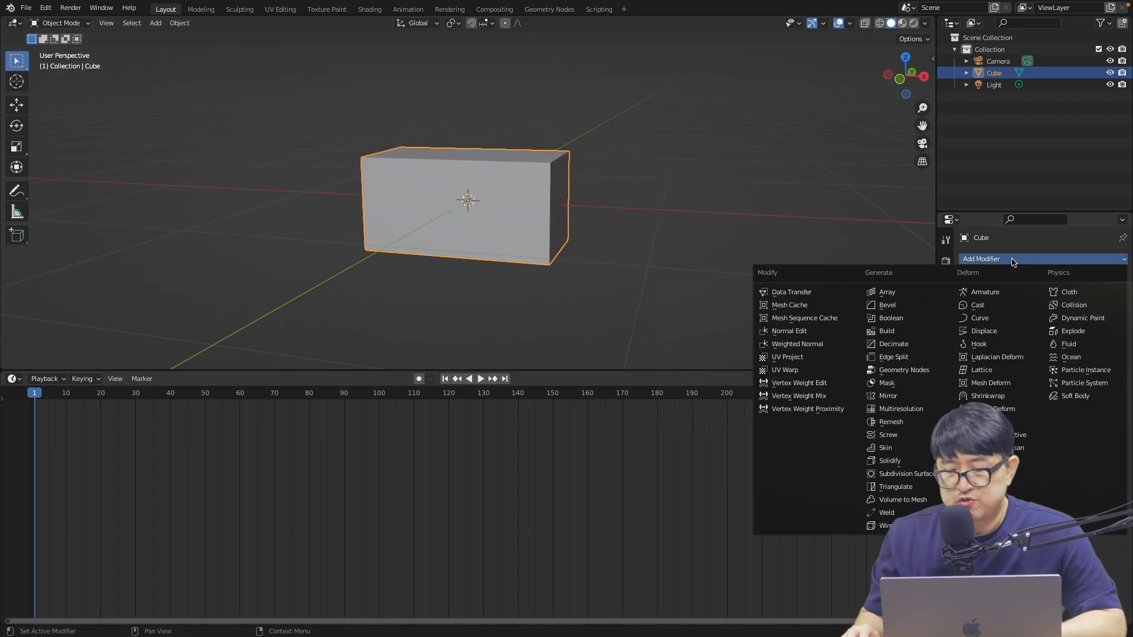
left_click(925, 310)
scroll(728, 257, "right", 5)
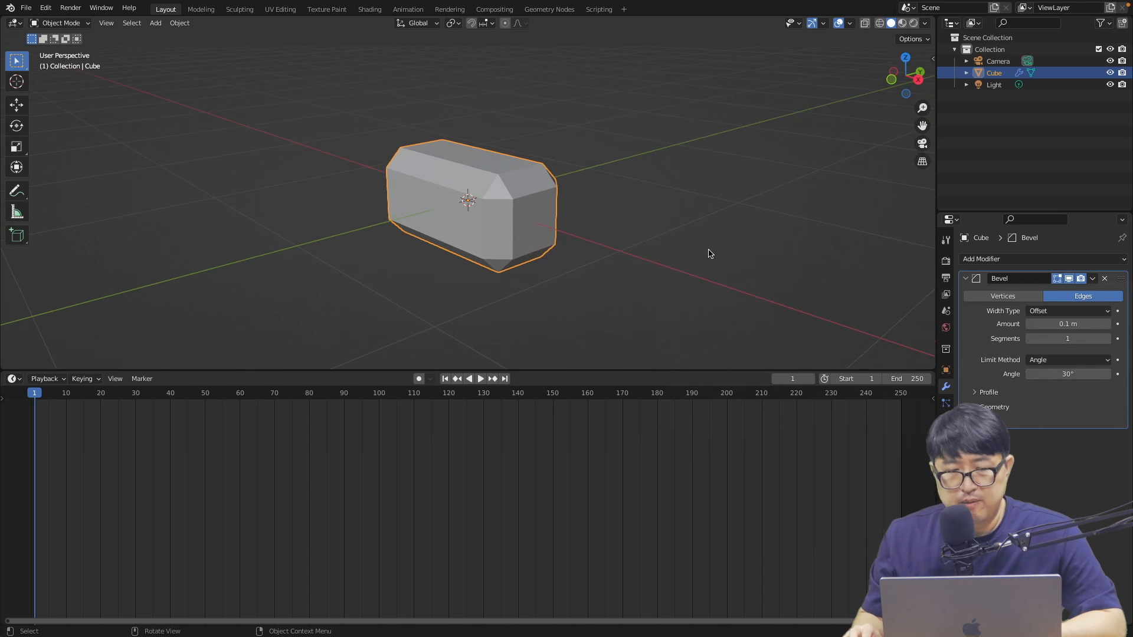
left_click_drag(1031, 325, 1008, 325)
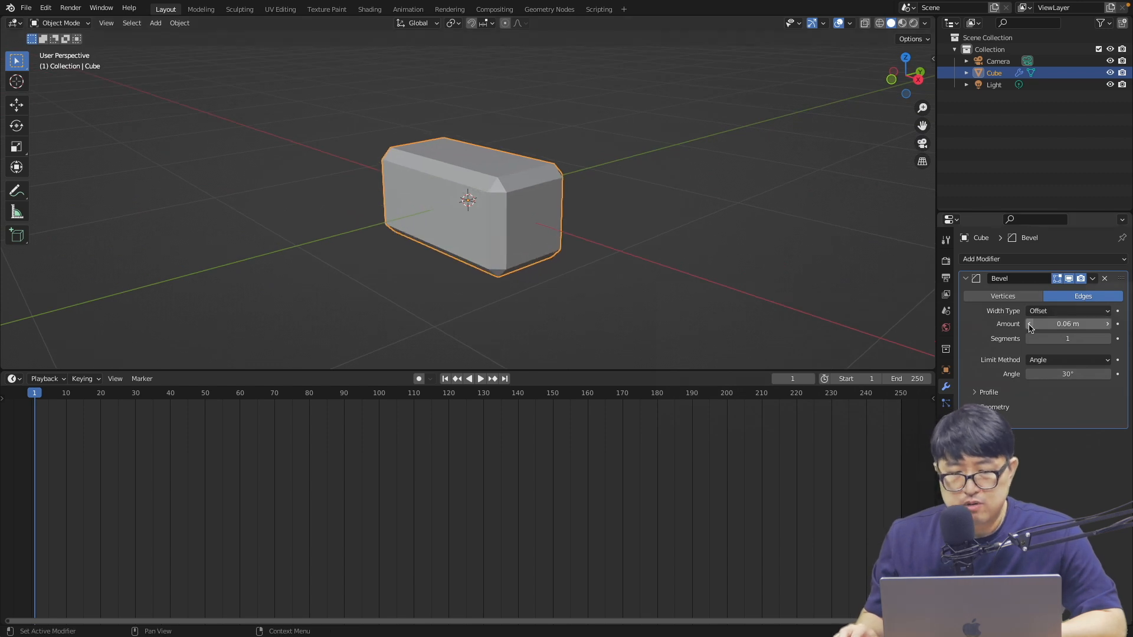
left_click(1109, 340)
left_click(1108, 340)
middle_click_drag(746, 260, 693, 255)
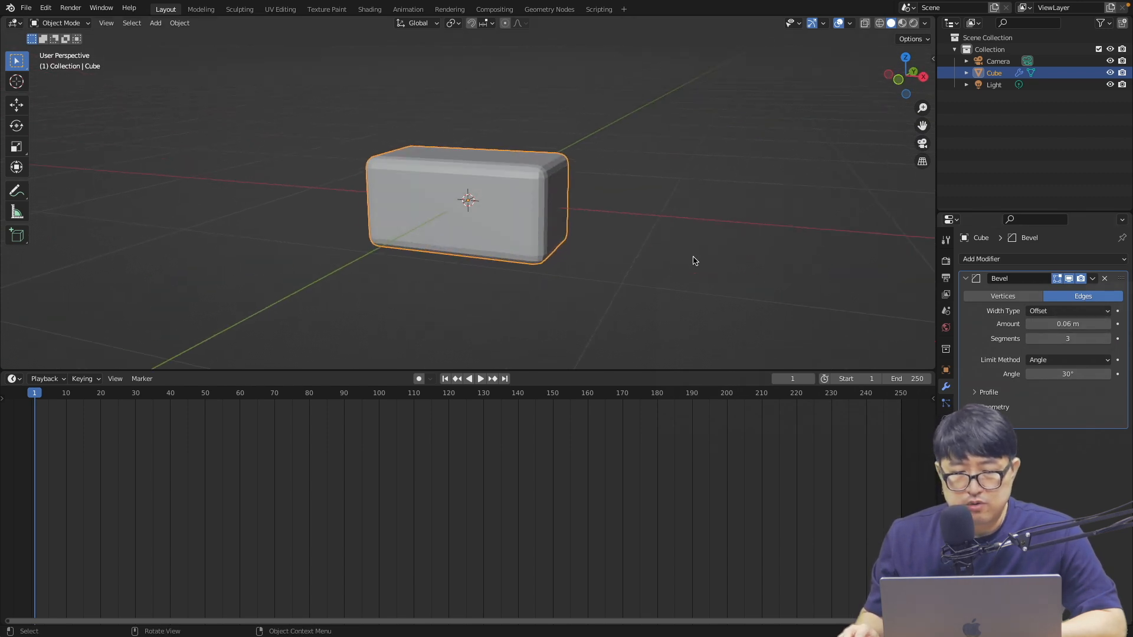
Step: Shade the beveled block smooth and enable Auto Smooth in its mesh normals settings
right_click(567, 196)
left_click(568, 197)
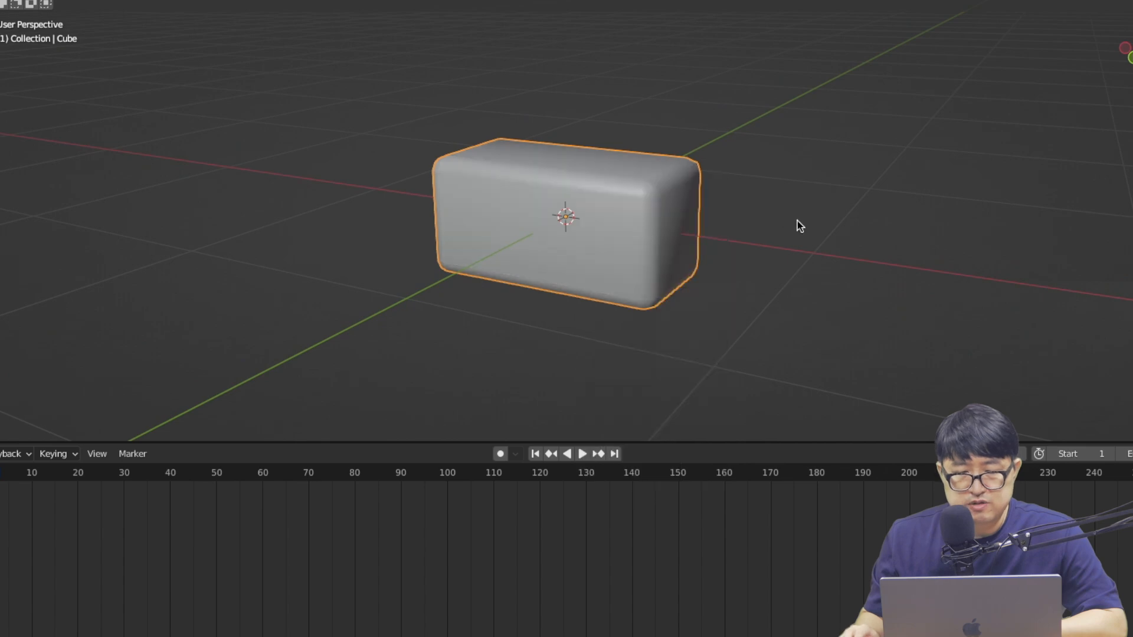
middle_click_drag(644, 206, 667, 204)
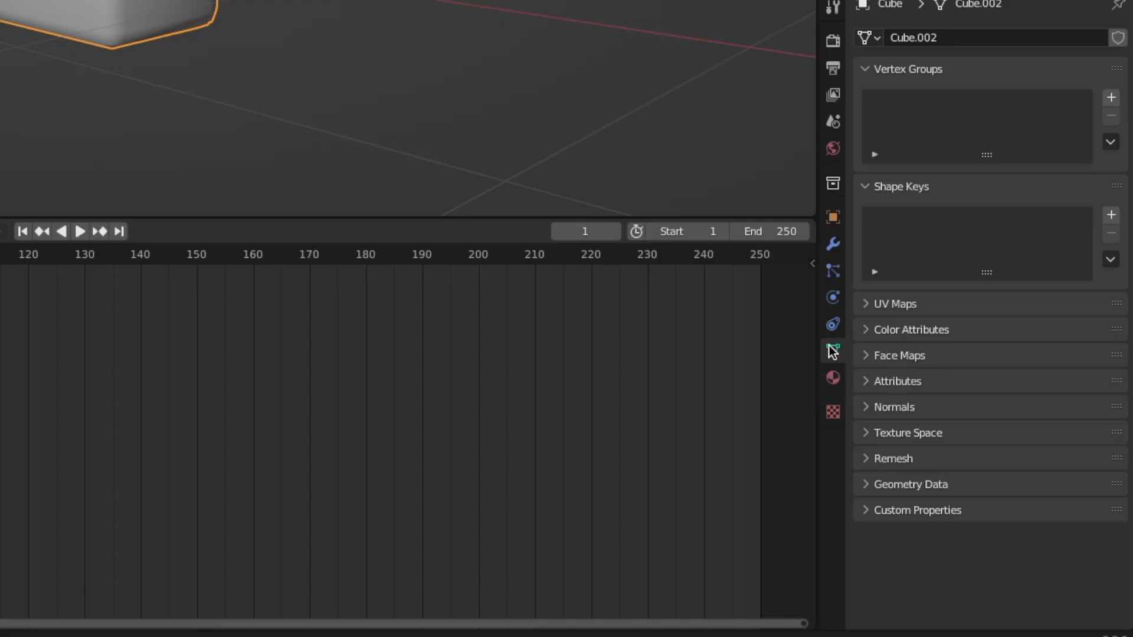
left_click(912, 408)
left_click(968, 436)
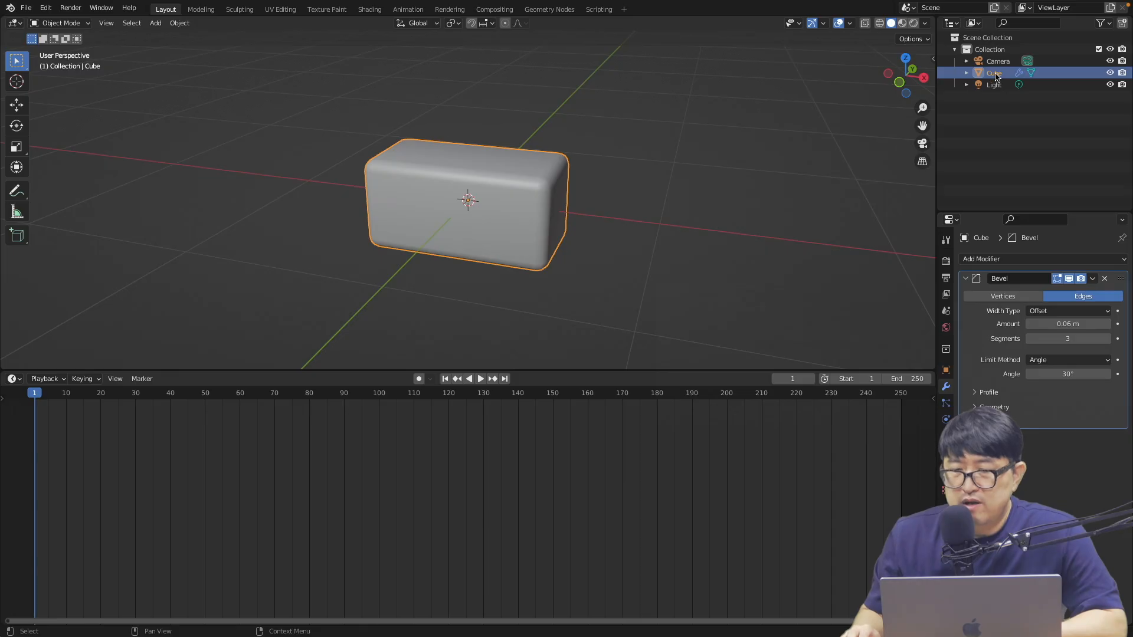
Step: Rename the Cube object to Brick and hide it in the viewport
double_click(1000, 74)
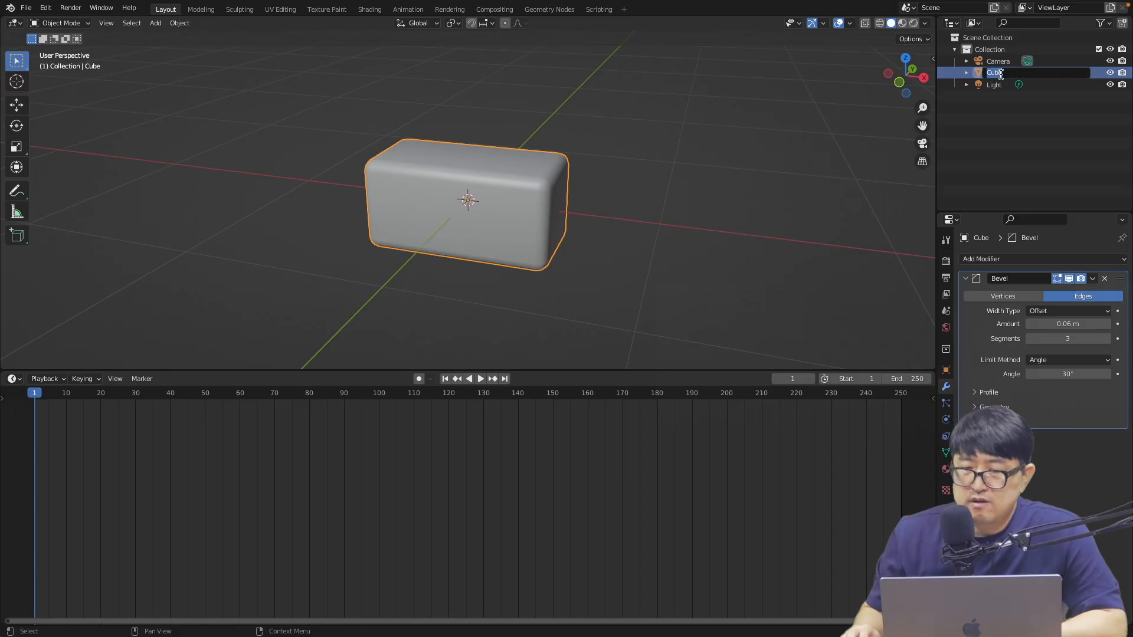
type("Brick")
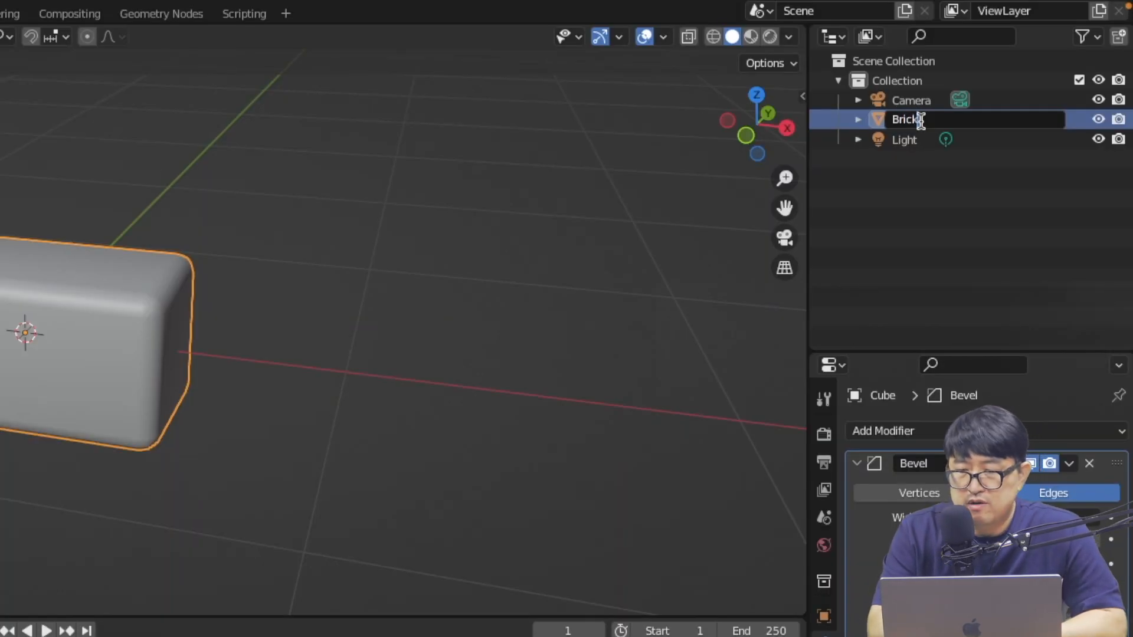
key("Return")
left_click(1099, 100)
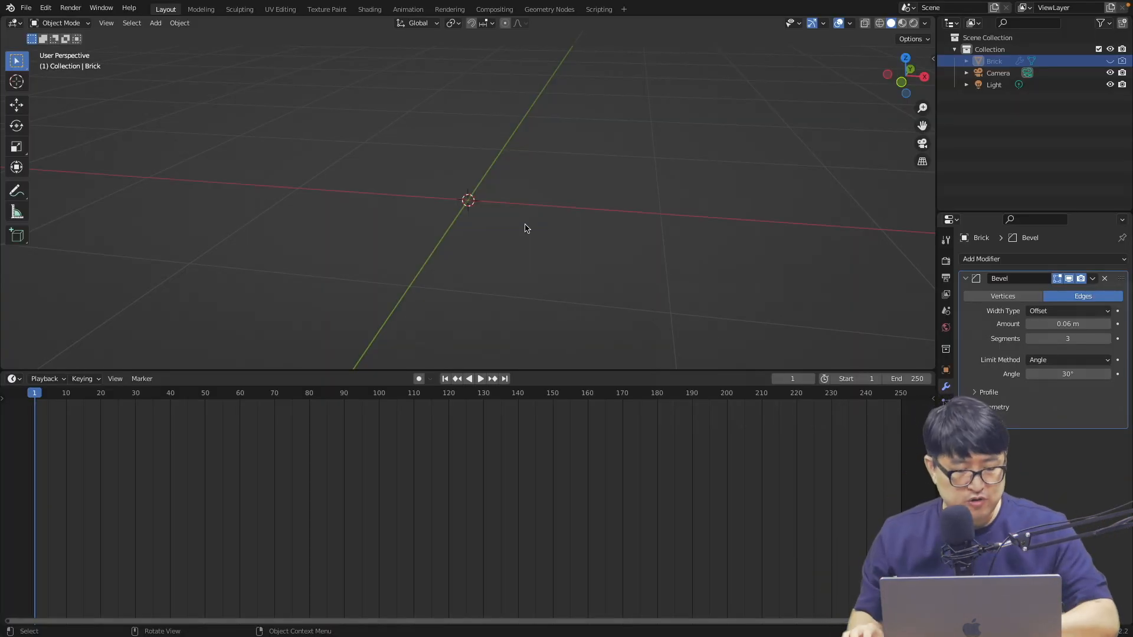
Step: Add a Bezier curve at the world origin
key("shift+a")
mouse_move(514, 236)
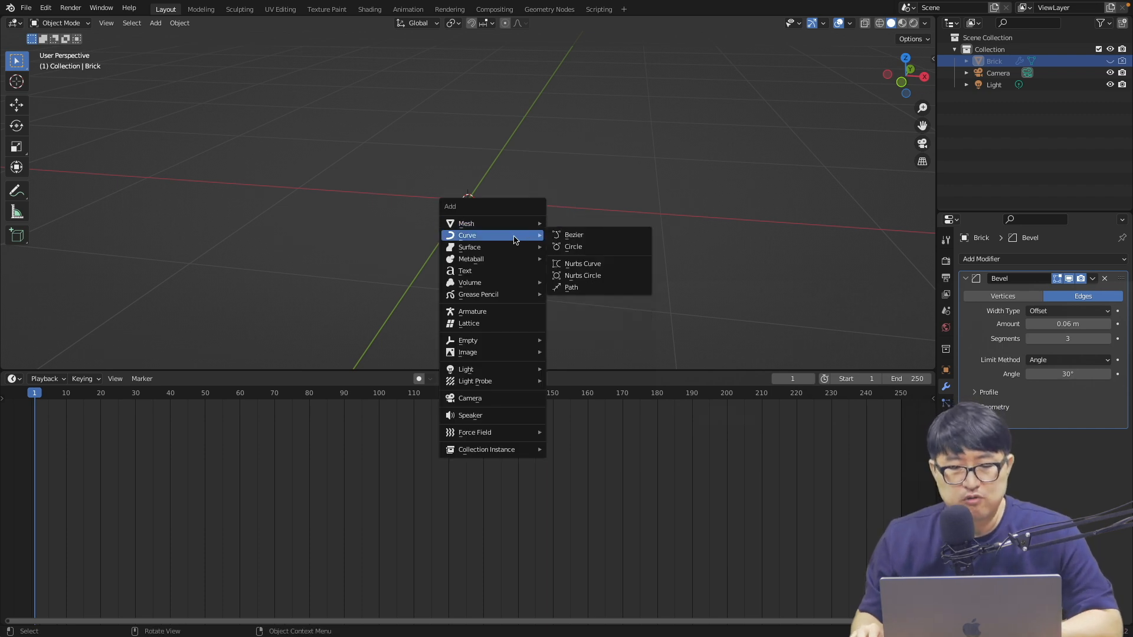
left_click(607, 235)
scroll(608, 235, "left", 5)
scroll(609, 235, "left", 5)
scroll(610, 235, "right", 3)
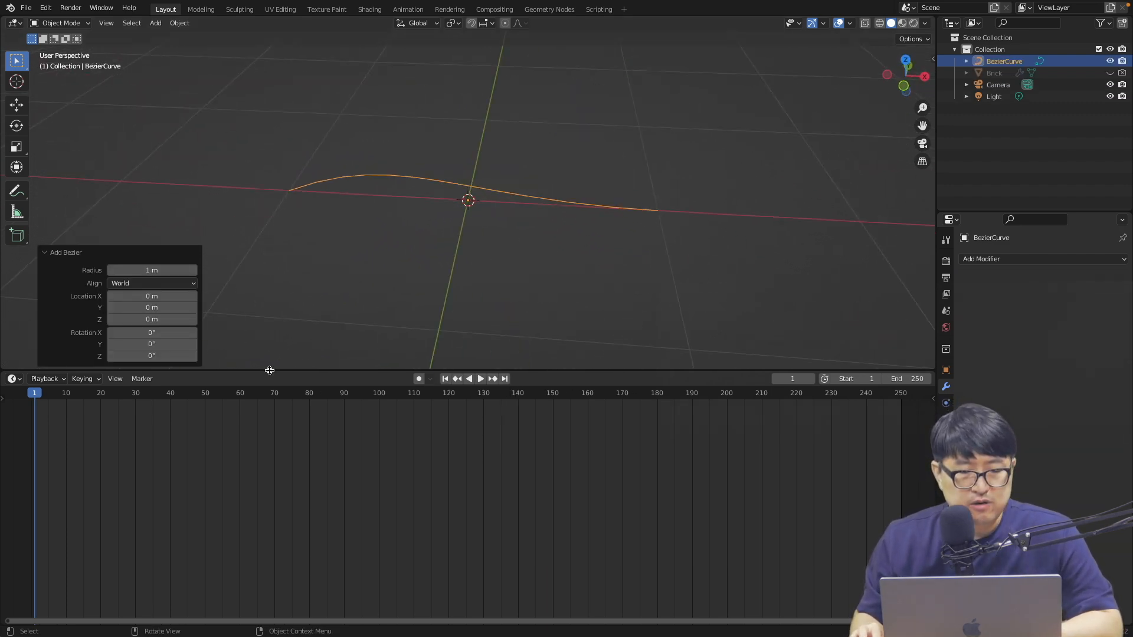
Step: Change the timeline area to the Geometry Node Editor and create a new node tree on the Bezier curve
left_click(14, 379)
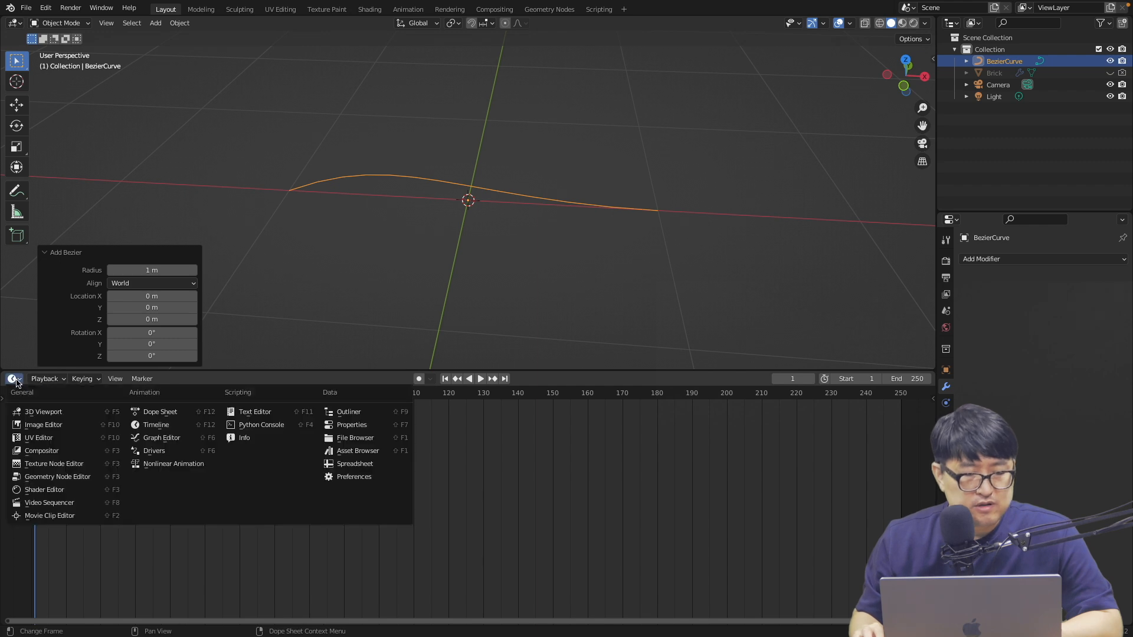
left_click(59, 485)
left_click(19, 381)
left_click(80, 483)
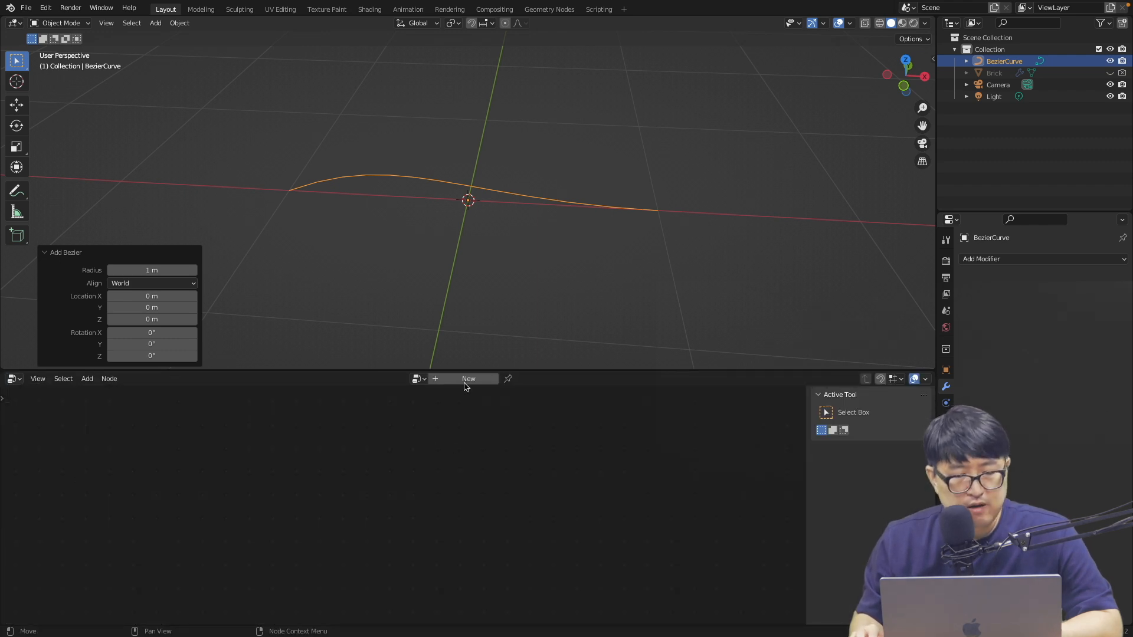
left_click(467, 379)
key("Home")
Step: Examine the Bezier curve's end points and handles in Edit Mode, then return to Object Mode
middle_click_drag(487, 240, 458, 233)
key("Tab")
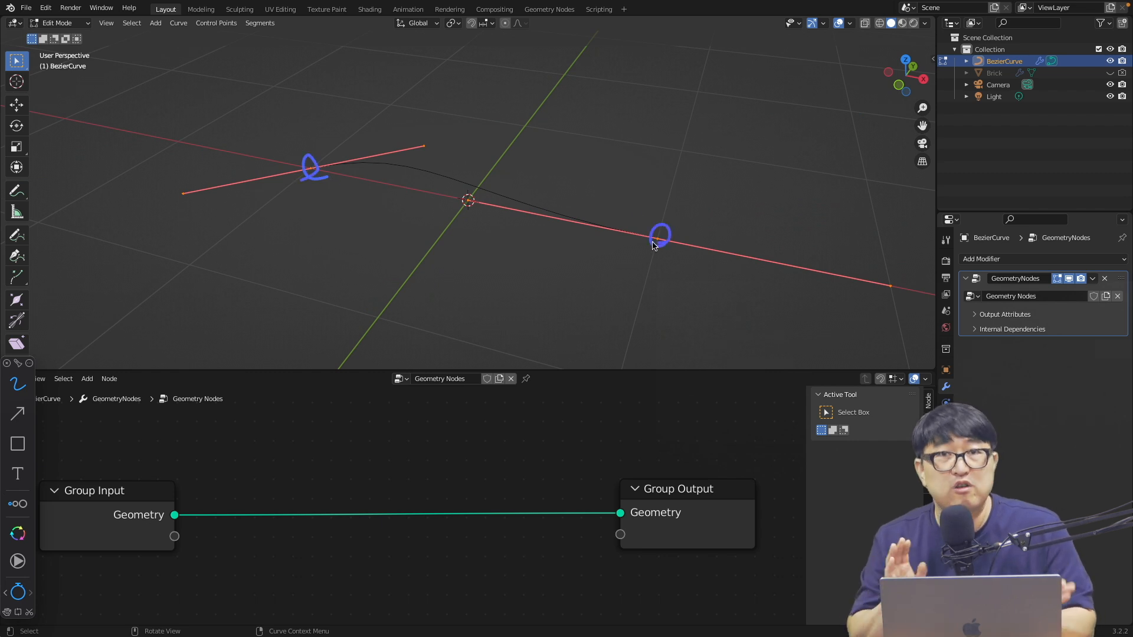
key("Escape")
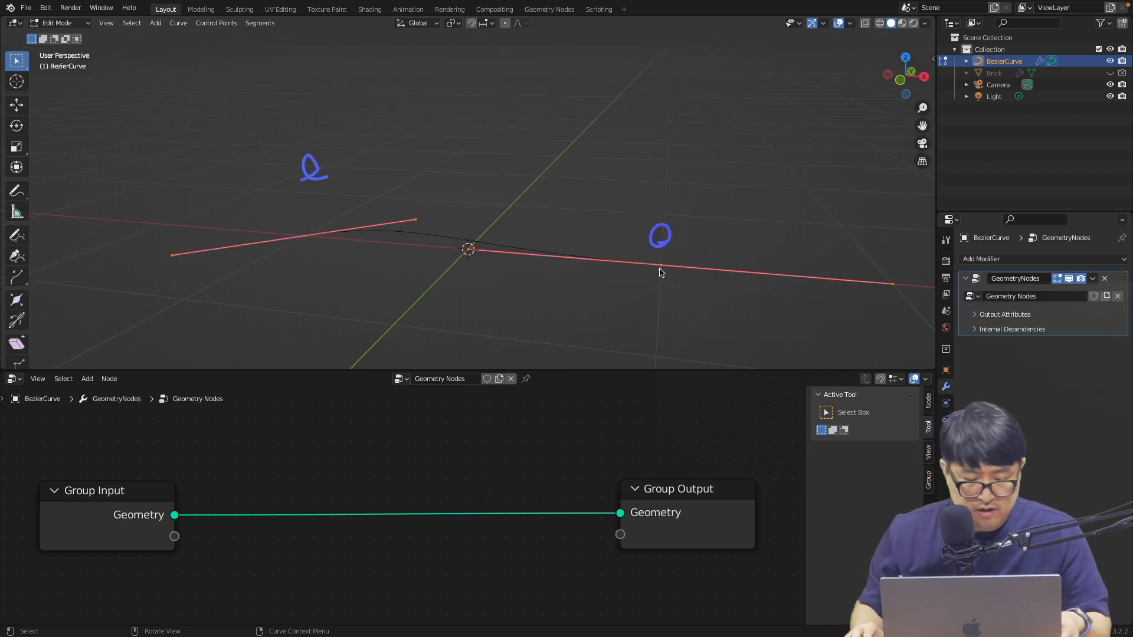
key("Escape")
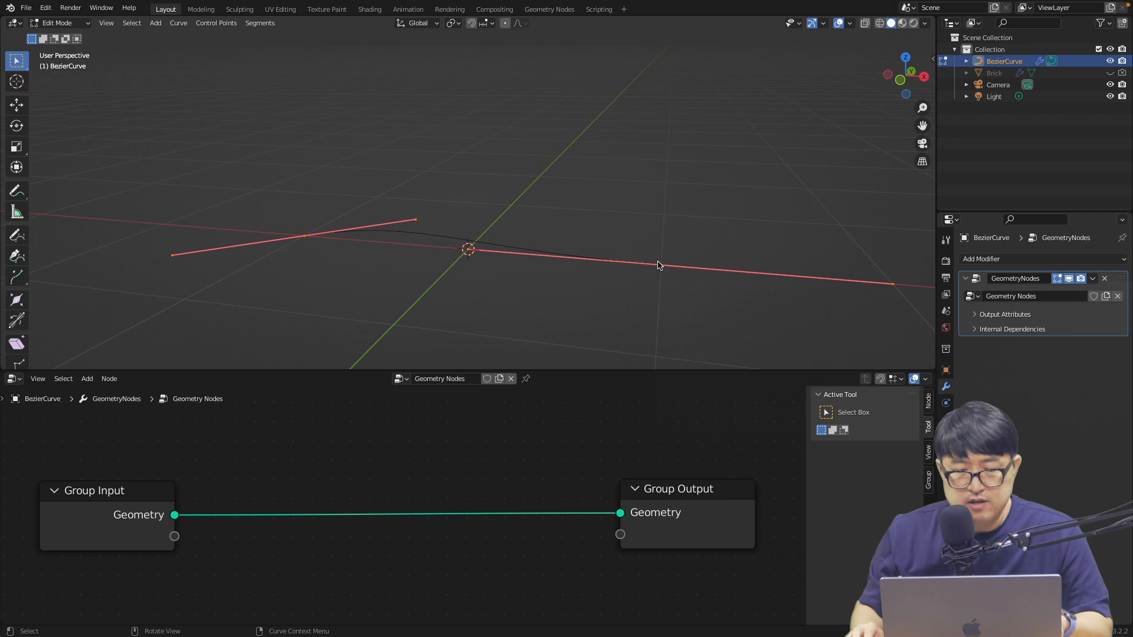
key("alt+Tab")
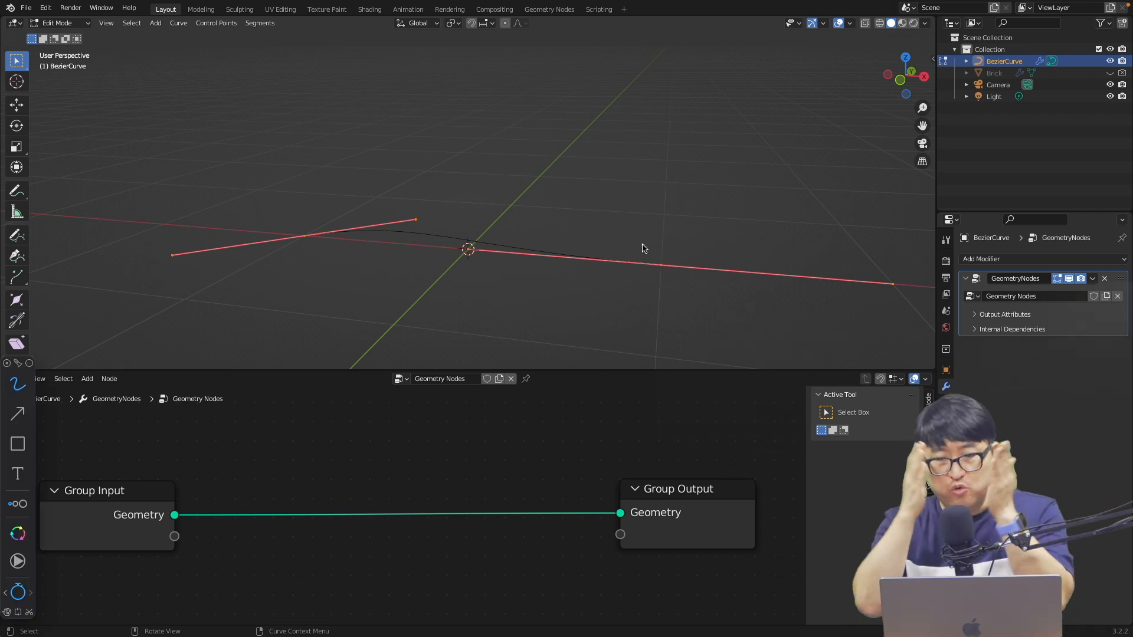
left_click_drag(646, 248, 661, 247)
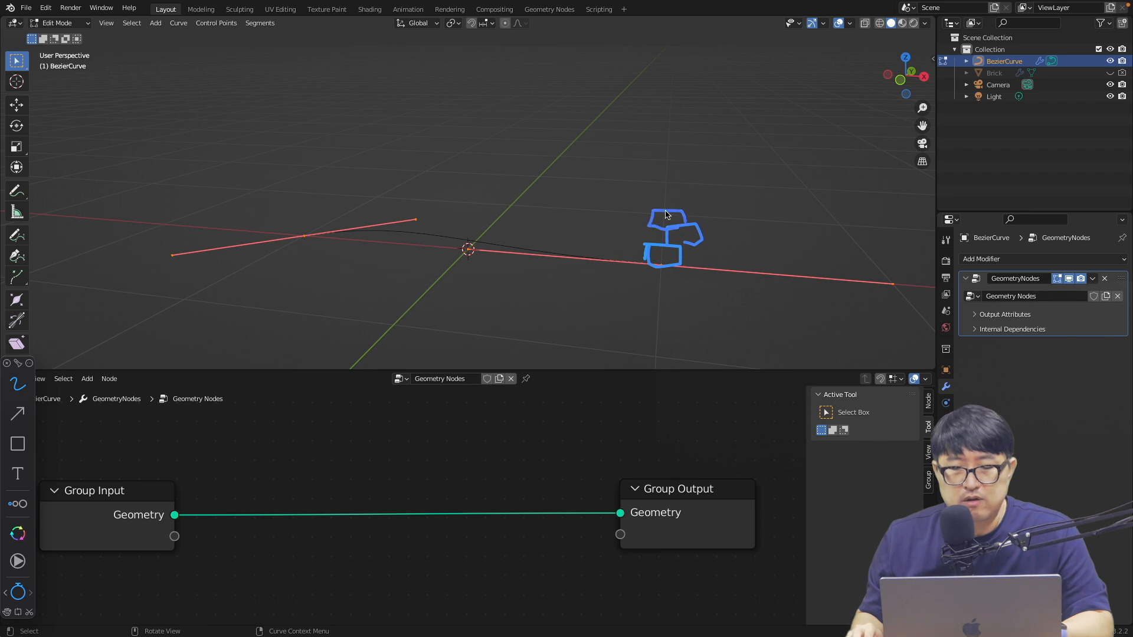
left_click_drag(696, 195, 669, 169)
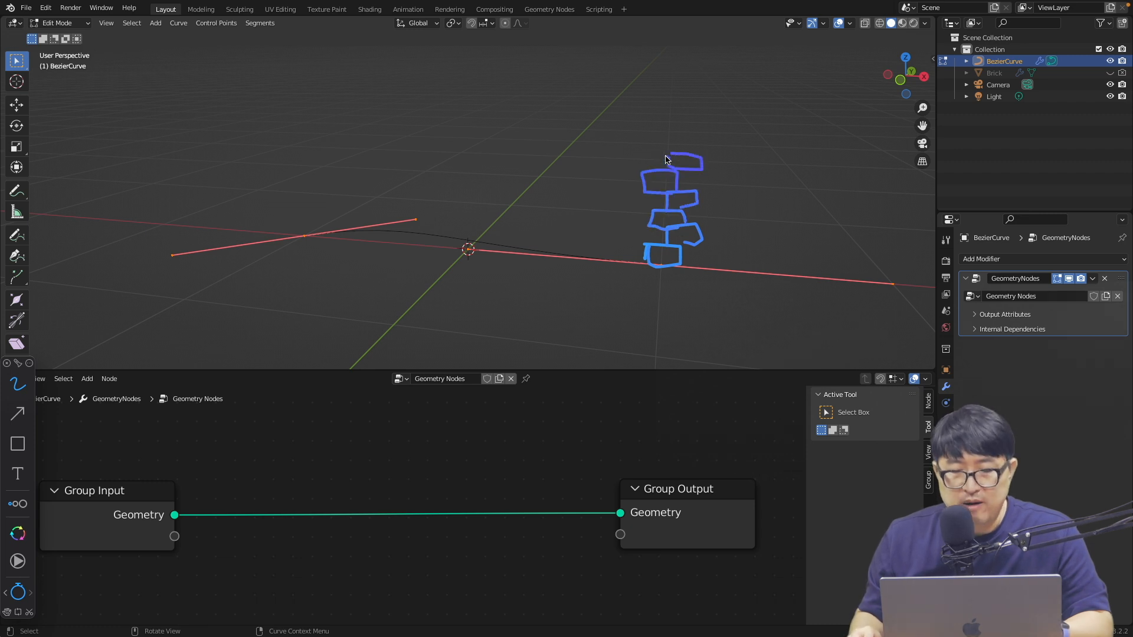
left_click_drag(645, 229, 412, 195)
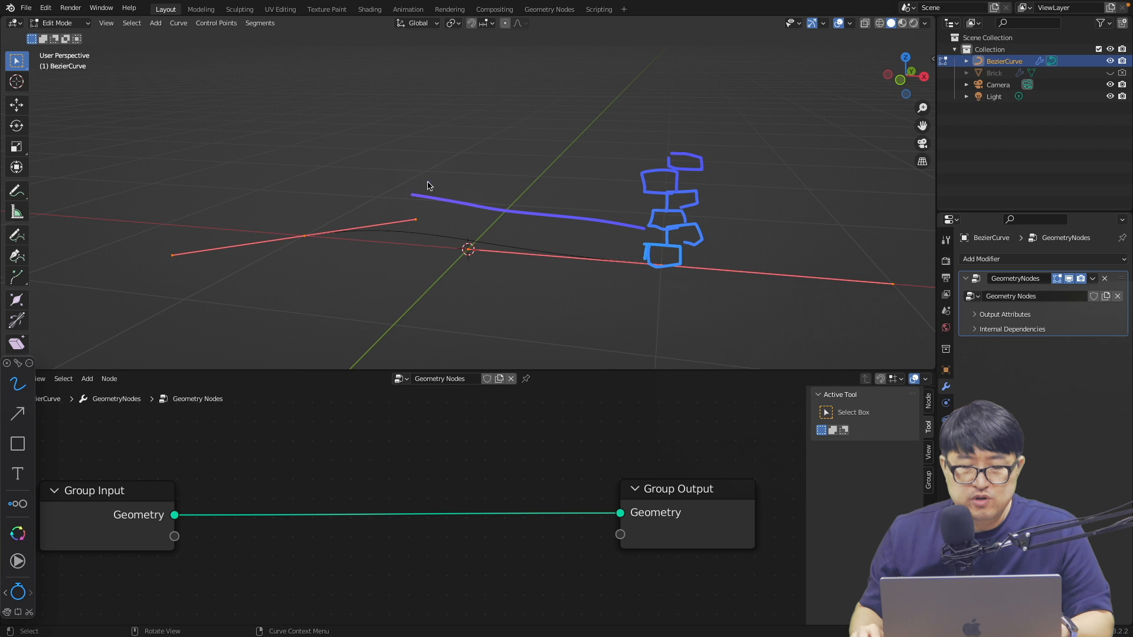
key("Escape")
key("Tab")
Step: Disconnect Group Input from Group Output and place a Mesh Line node between them
left_click_drag(620, 513, 193, 516)
key("shift+a")
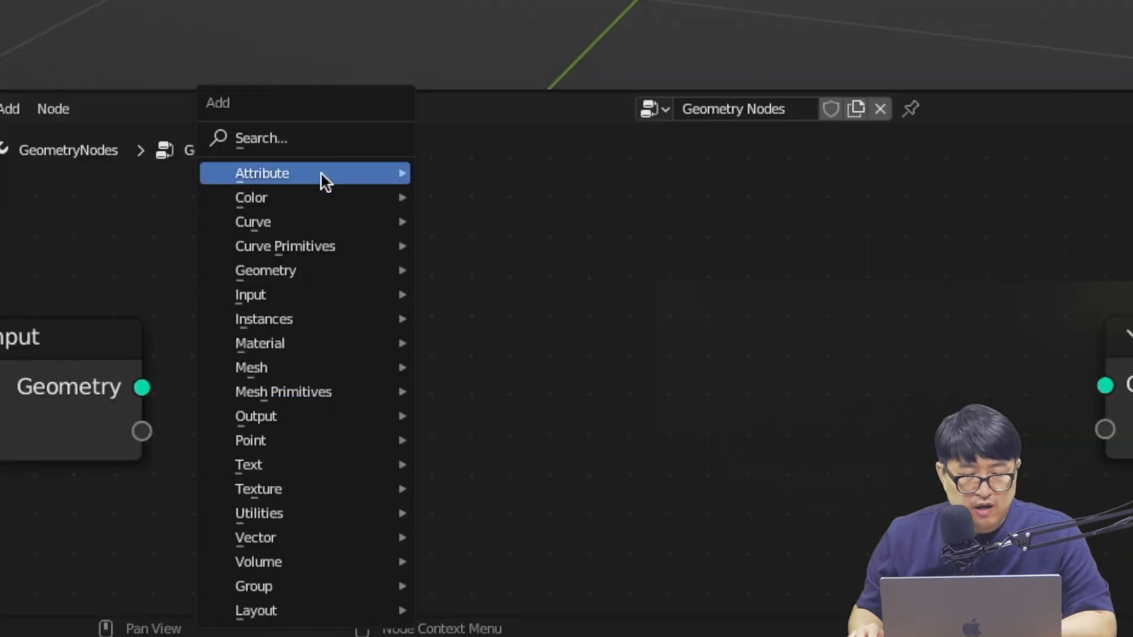
left_click(330, 140)
type("mesh")
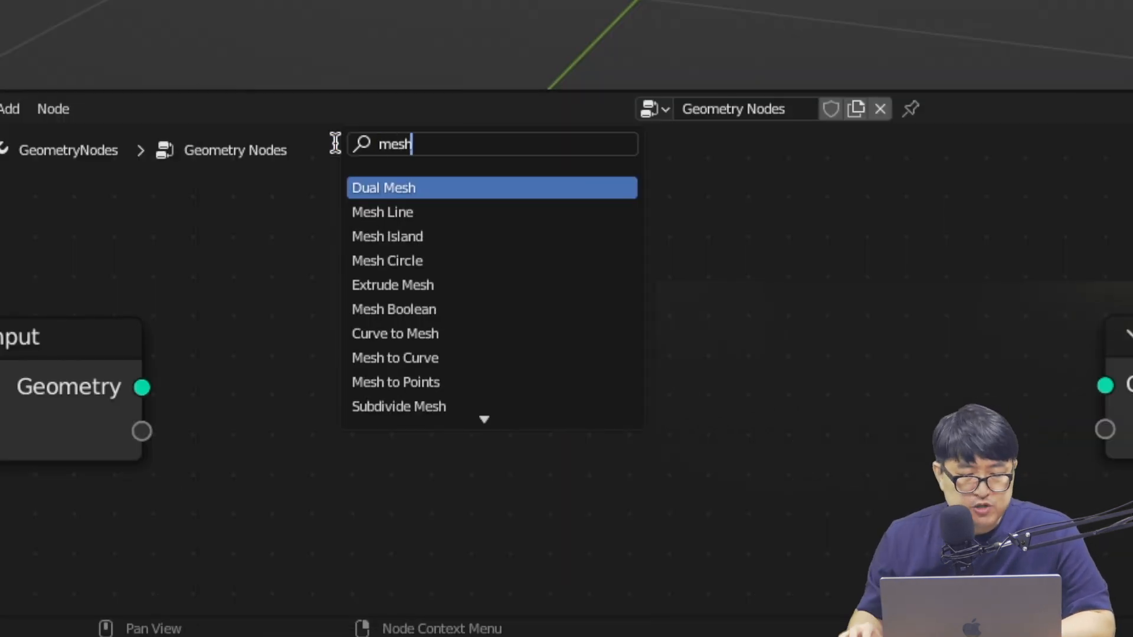
left_click(391, 213)
left_click(412, 452)
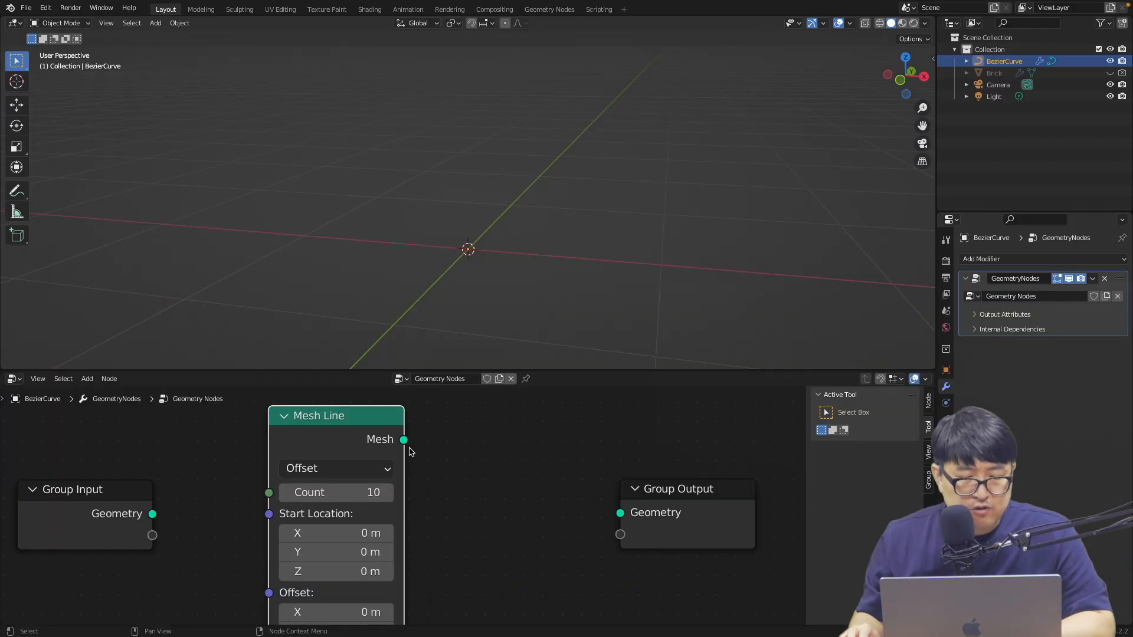
Step: Connect the Mesh Line node's Mesh output to the Group Output's Geometry input
left_click_drag(405, 441, 686, 505)
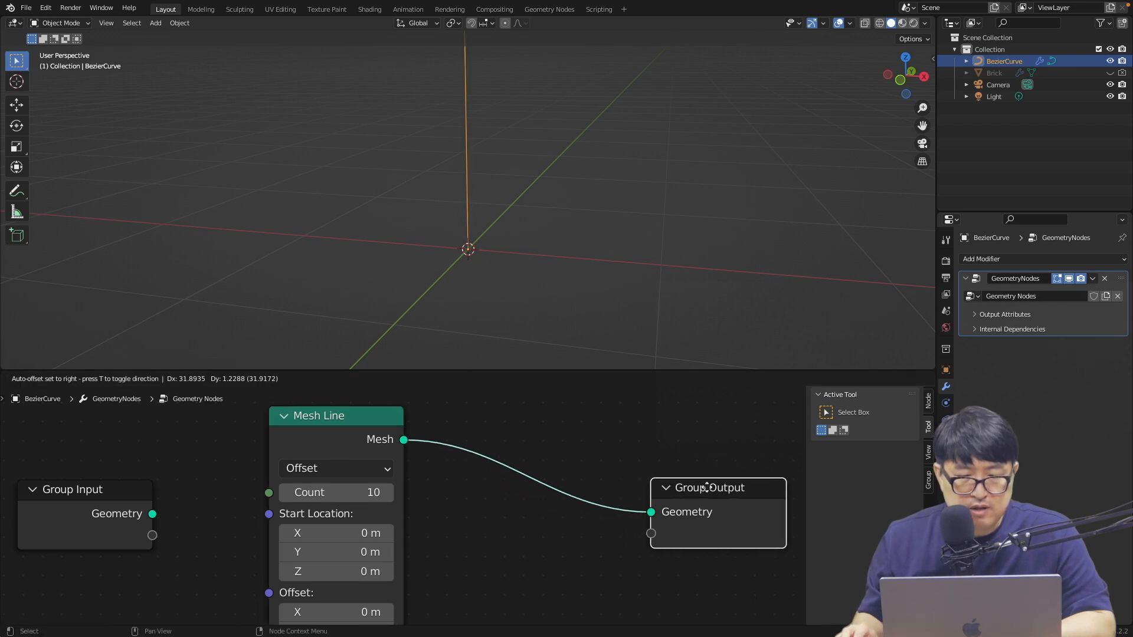
middle_click_drag(498, 301, 516, 298)
scroll(515, 298, "down", 5, "ctrl")
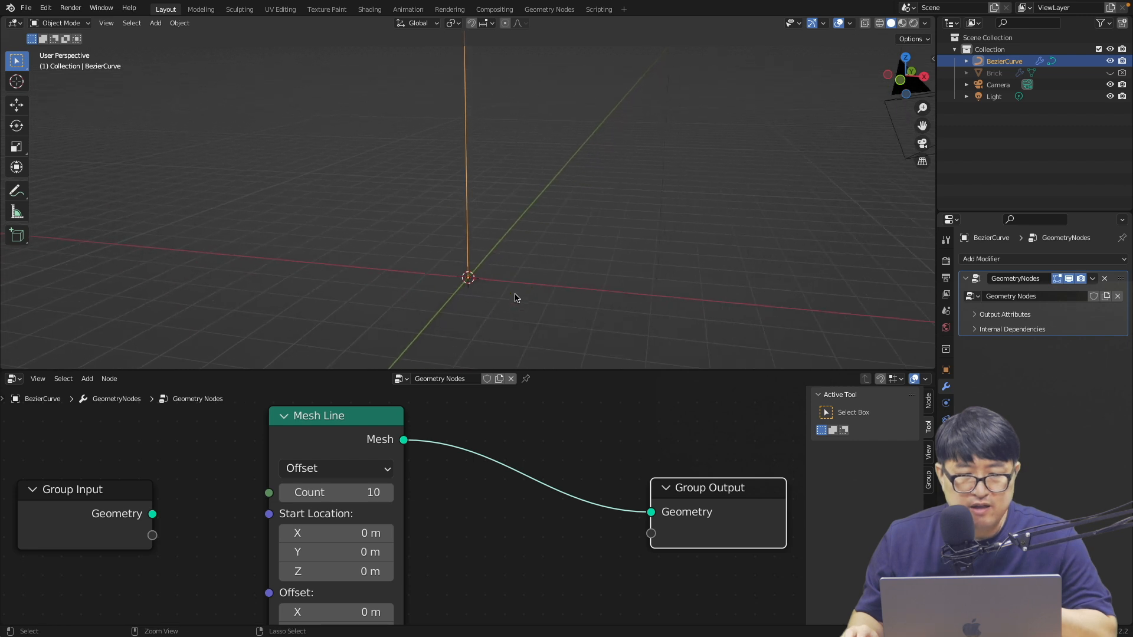
scroll(516, 297, "up", 4, "shift")
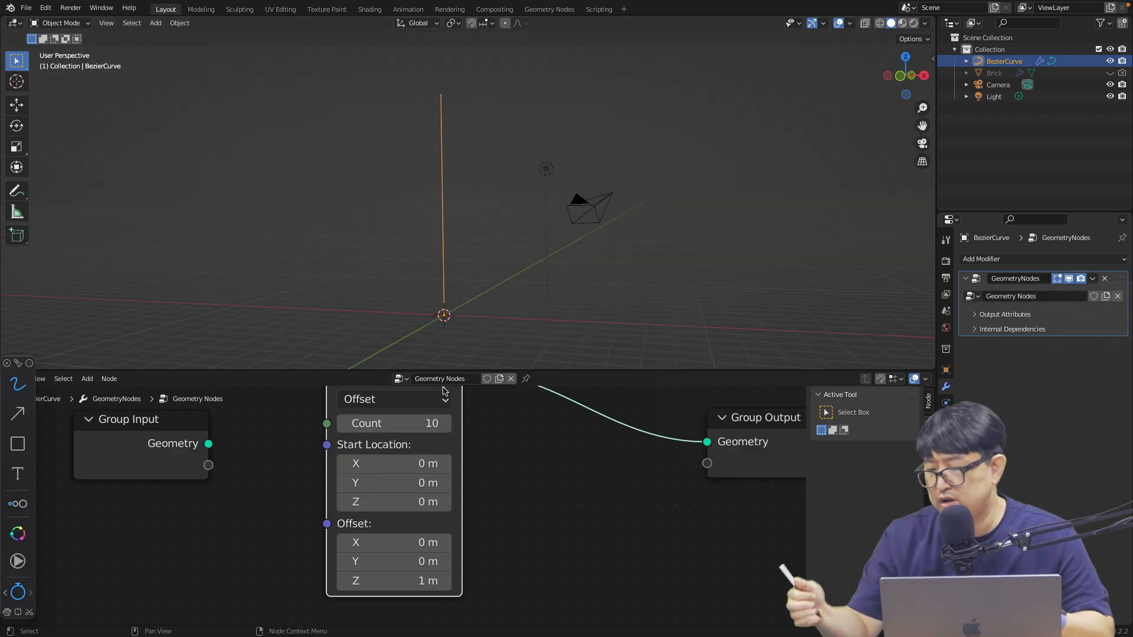
left_click_drag(452, 427, 419, 426)
left_click_drag(420, 426, 453, 433)
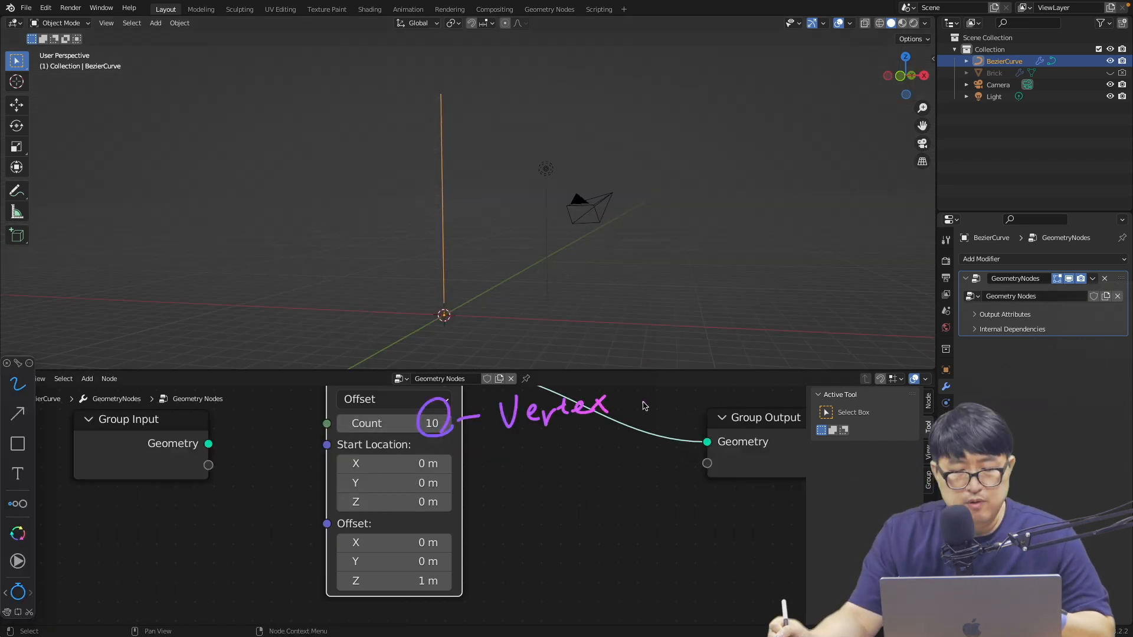
left_click_drag(640, 390, 654, 404)
mouse_move(655, 387)
left_mouse_down()
mouse_move(639, 406)
mouse_move(667, 406)
left_mouse_up()
mouse_move(695, 387)
left_mouse_down()
mouse_move(699, 399)
mouse_move(694, 386)
left_mouse_up()
left_click(436, 596)
left_click_drag(431, 600, 434, 597)
mouse_move(467, 580)
left_mouse_down()
mouse_move(520, 567)
mouse_move(513, 575)
left_mouse_up()
left_click_drag(533, 549, 552, 565)
left_click_drag(540, 564, 572, 564)
left_click_drag(582, 543, 596, 545)
left_click_drag(588, 555, 596, 553)
left_click_drag(598, 538, 599, 558)
left_click_drag(575, 561, 600, 573)
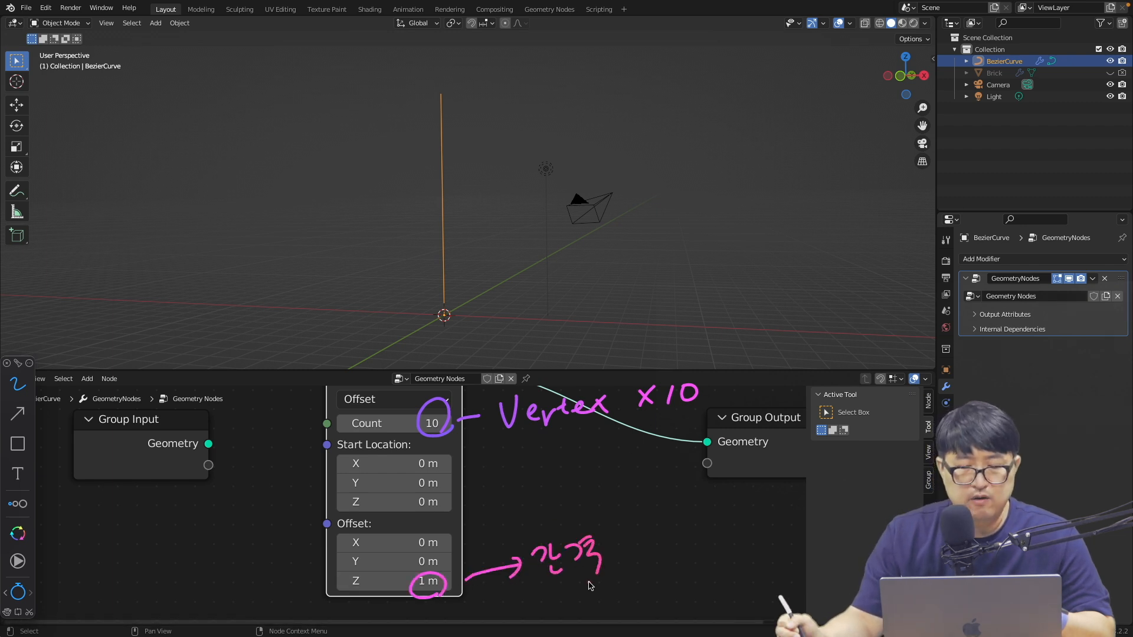
Step: Move Group Output aside and insert an Instance on Points node on the link between Mesh Line and Group Output
scroll(554, 509, "down", 3)
left_click_drag(629, 479, 721, 462)
key("shift+a")
left_click(449, 397)
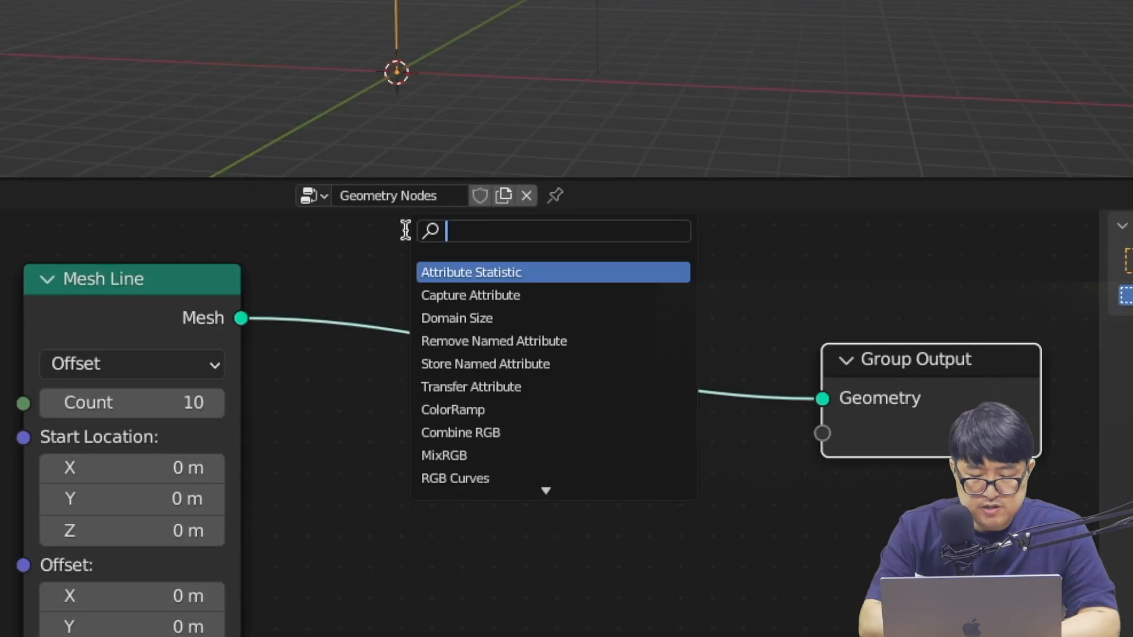
type("ind")
key("BackSpace")
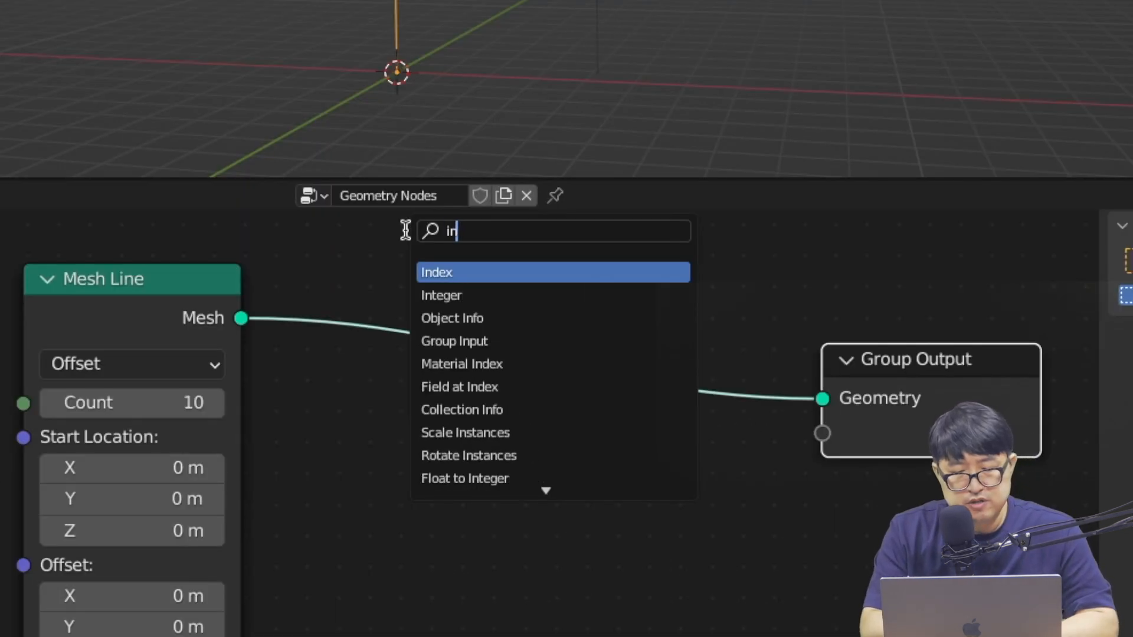
type("st")
left_click(518, 342)
left_click(561, 362)
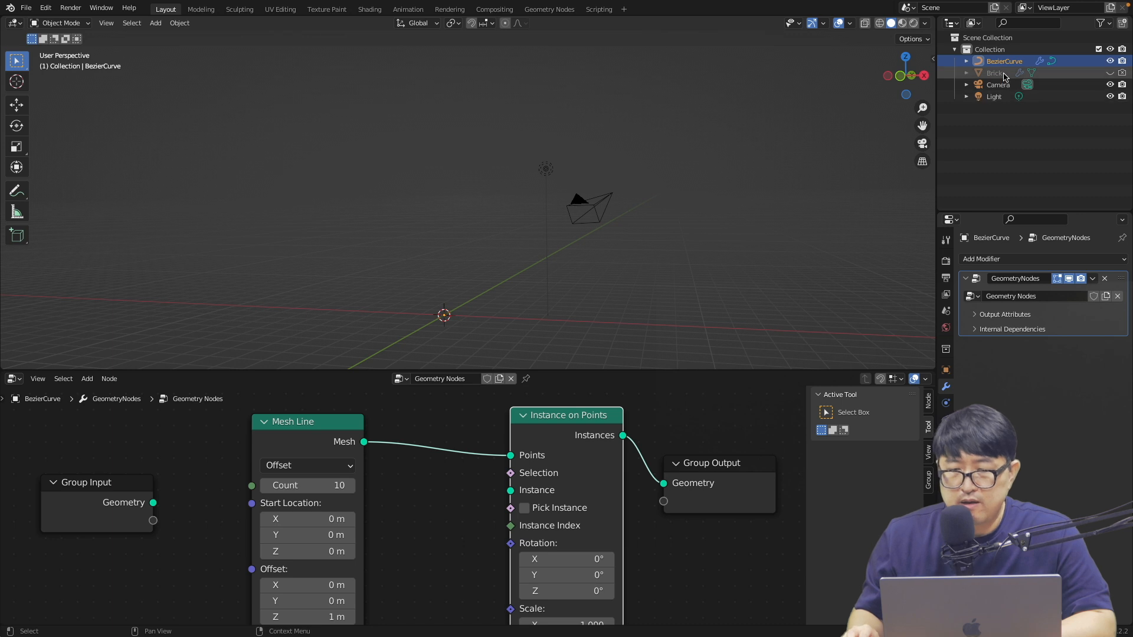
Step: Bring the Brick object into the node tree as Object Info and connect its Geometry to the Instance input of Instance on Points
left_click_drag(1005, 76, 436, 582)
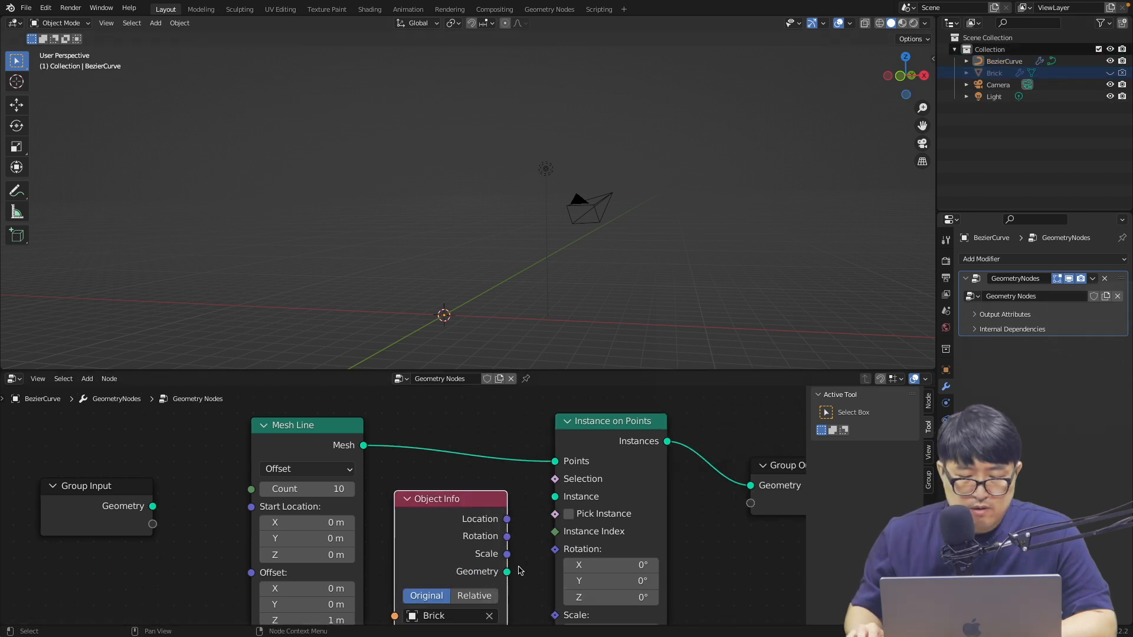
left_click_drag(507, 571, 562, 499)
scroll(516, 324, "left", 5)
left_click_drag(476, 83, 471, 315)
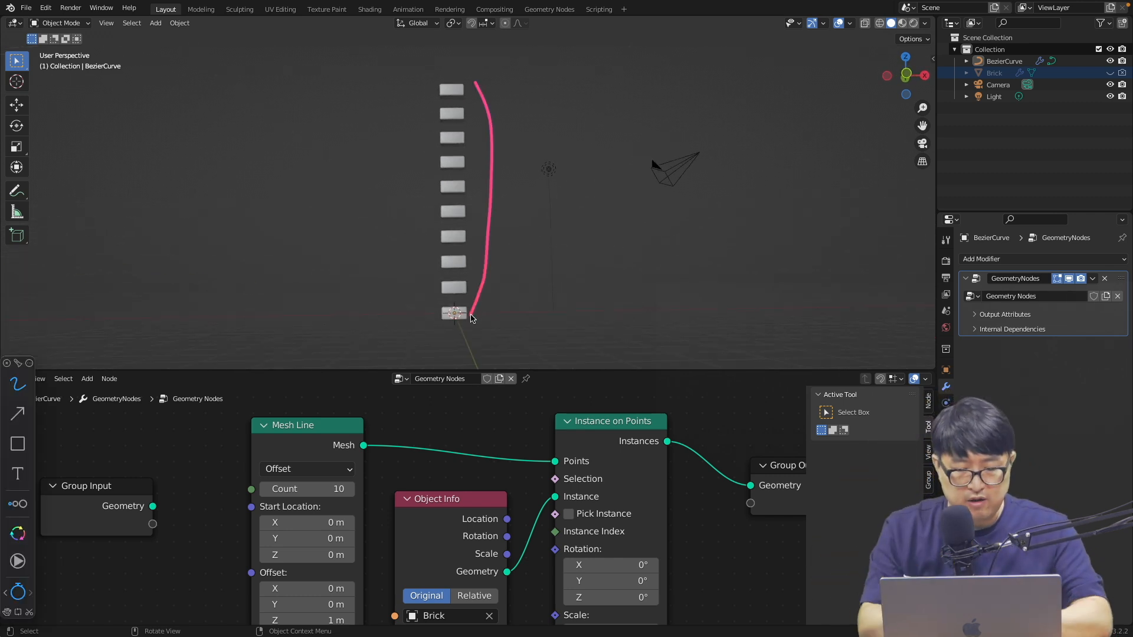
key("Escape")
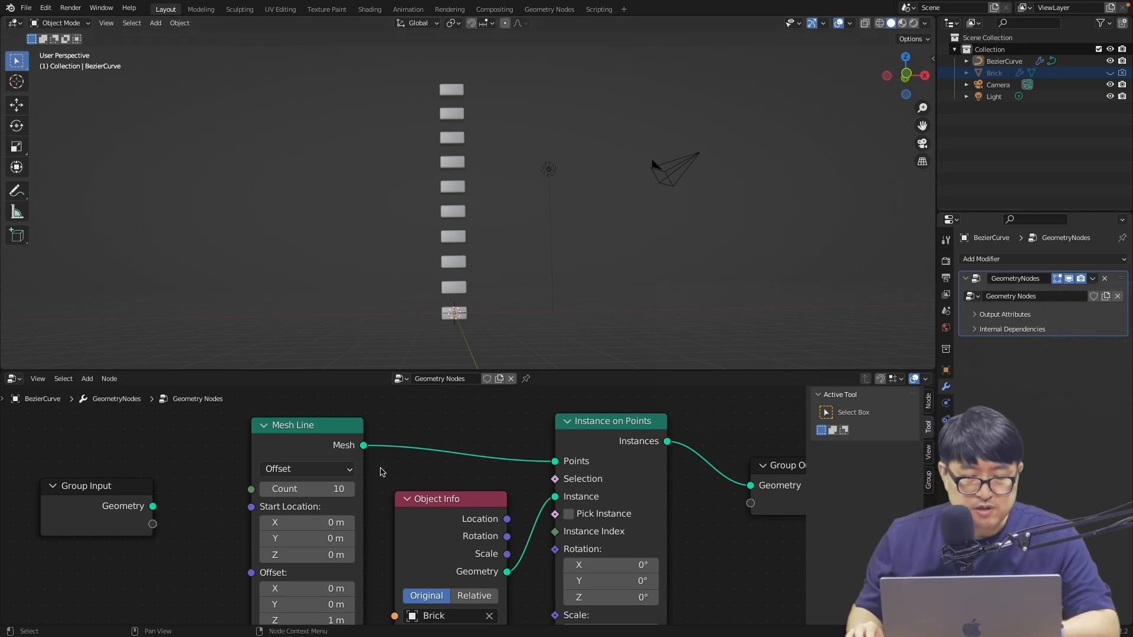
Step: Set the Mesh Line node's Z offset to 0.5 m
scroll(384, 470, "down", 3)
left_click(337, 561)
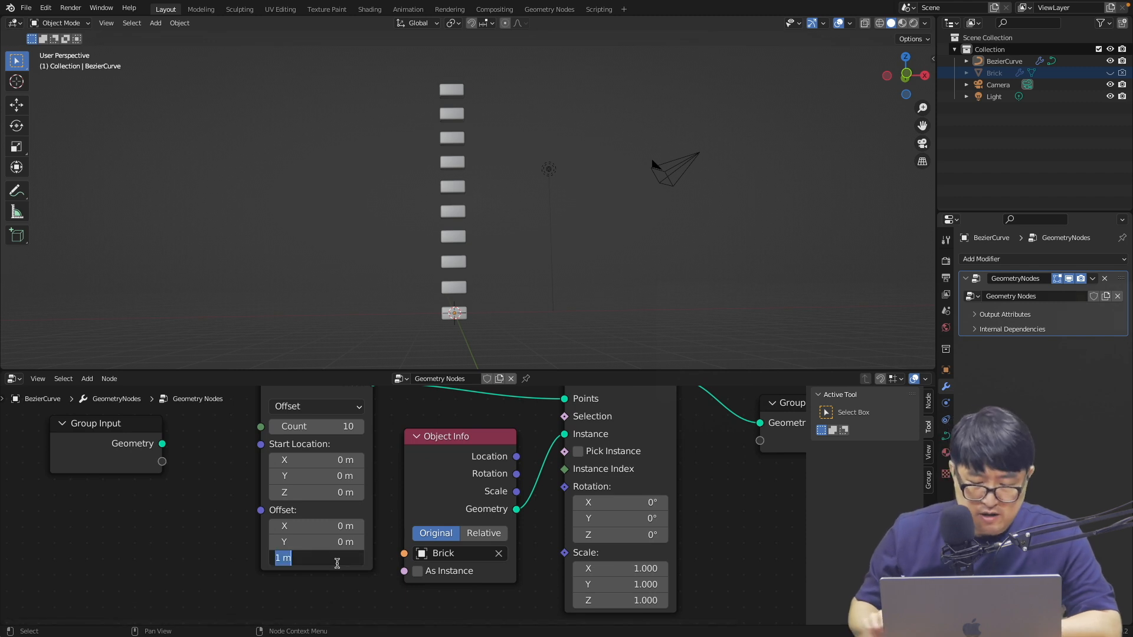
type("0.5")
key("Return")
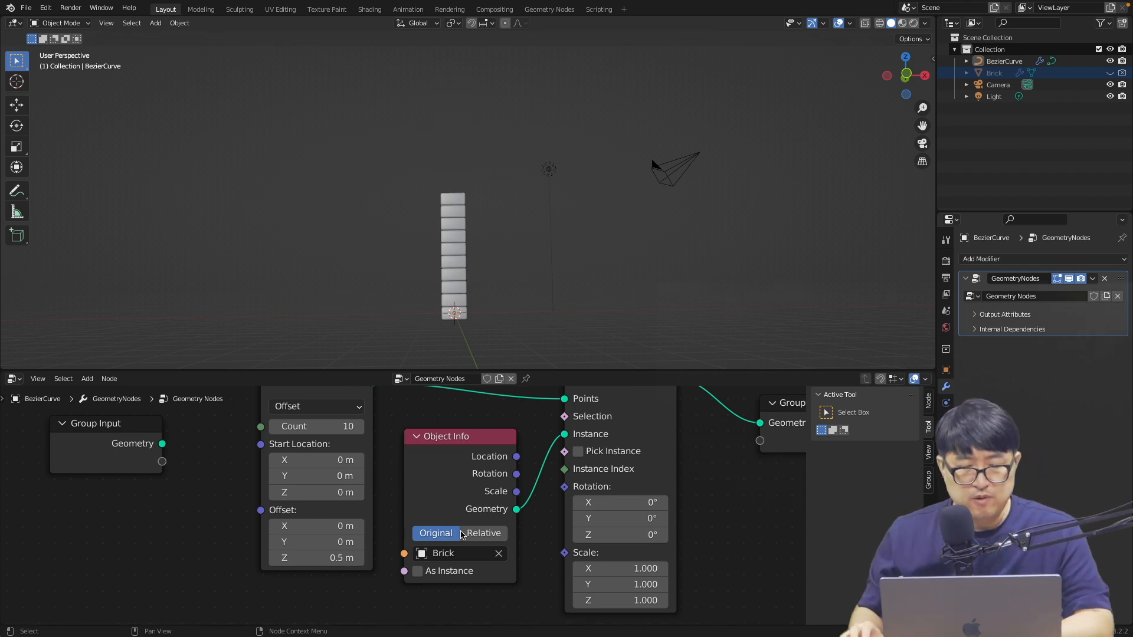
middle_click_drag(532, 337, 532, 340)
scroll(484, 340, "up", 3, "ctrl")
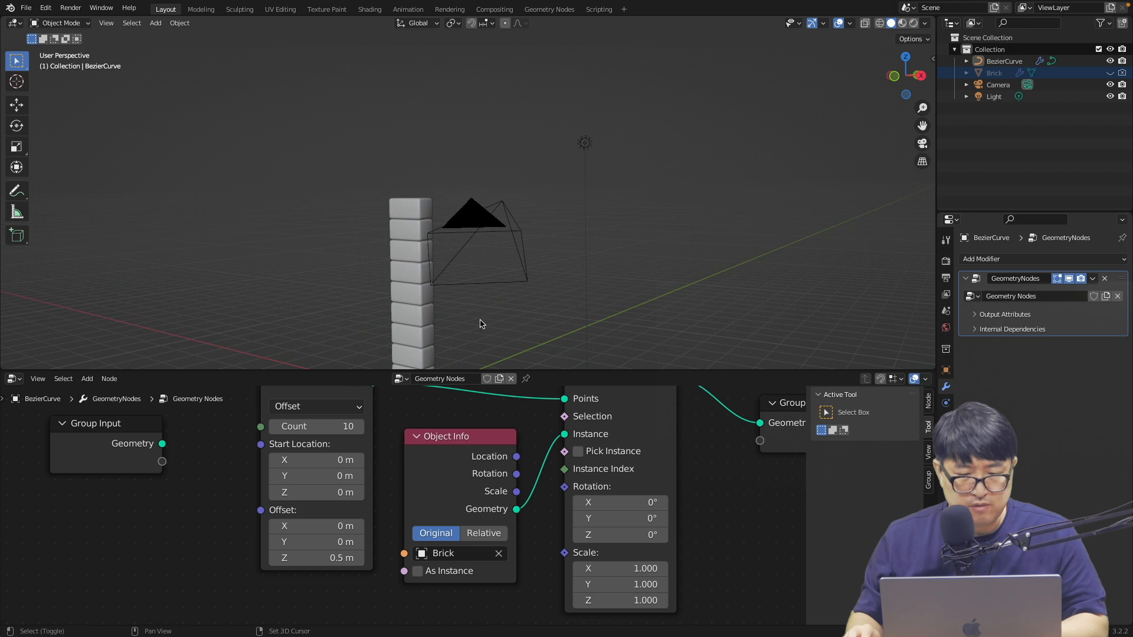
scroll(482, 325, "down", 3, "shift")
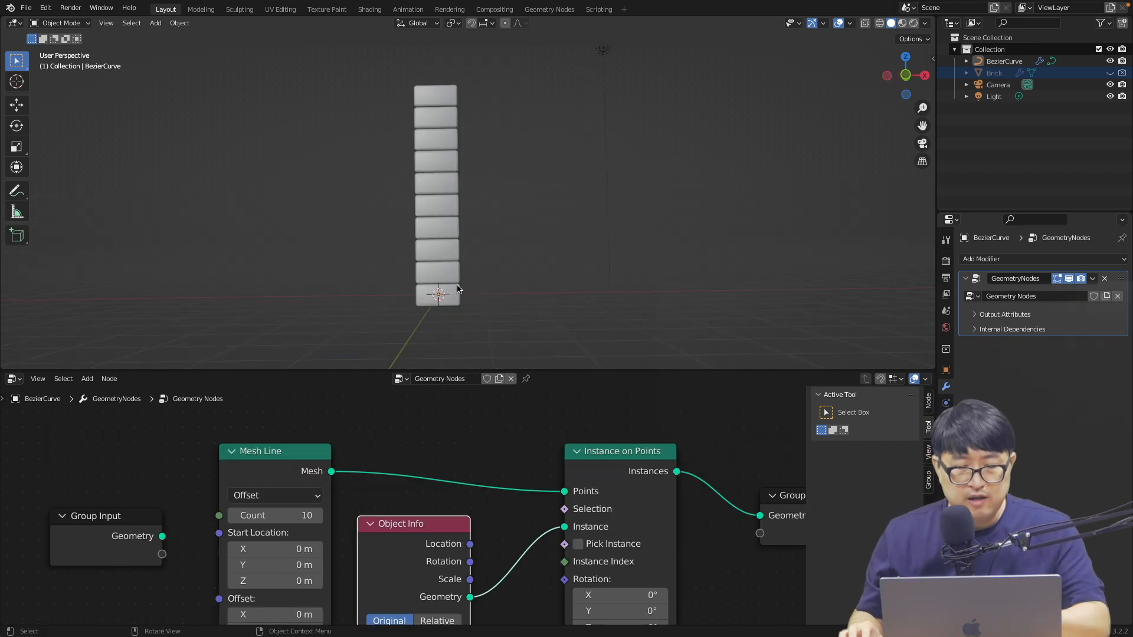
Step: Insert a Translate Instances node between Instance on Points and Group Output
key("shift+a")
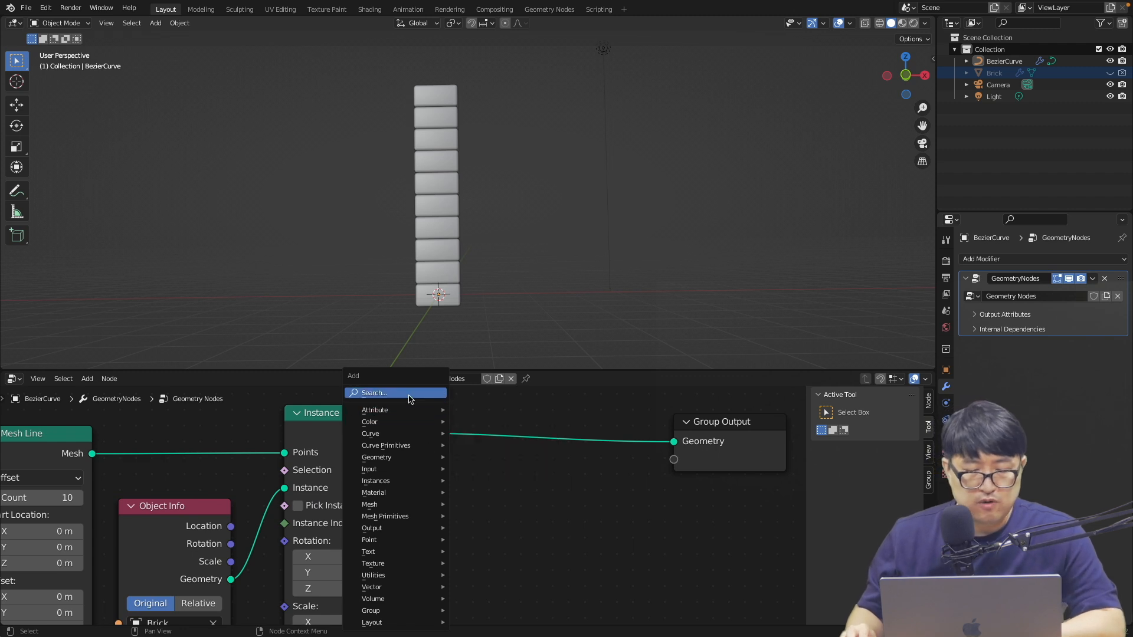
left_click(409, 395)
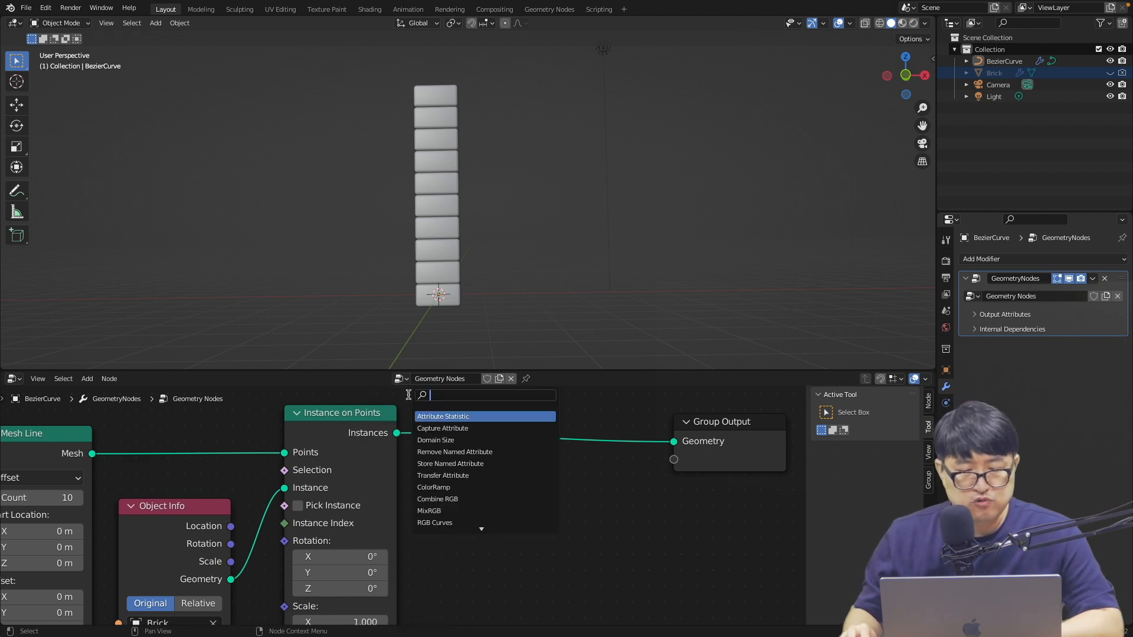
type("transf")
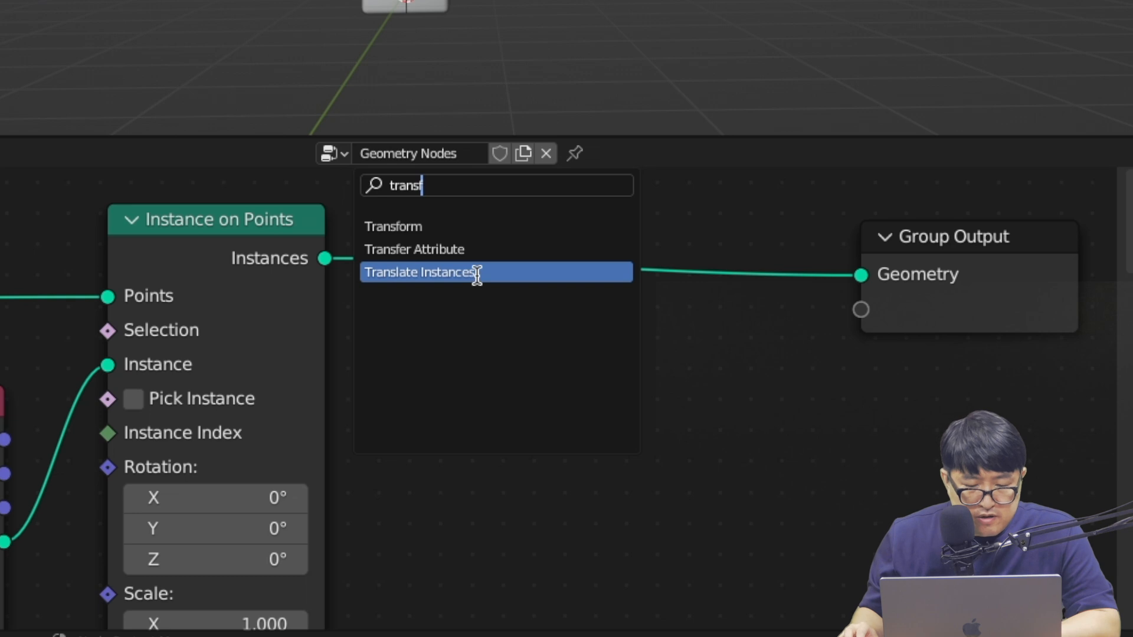
left_click(481, 272)
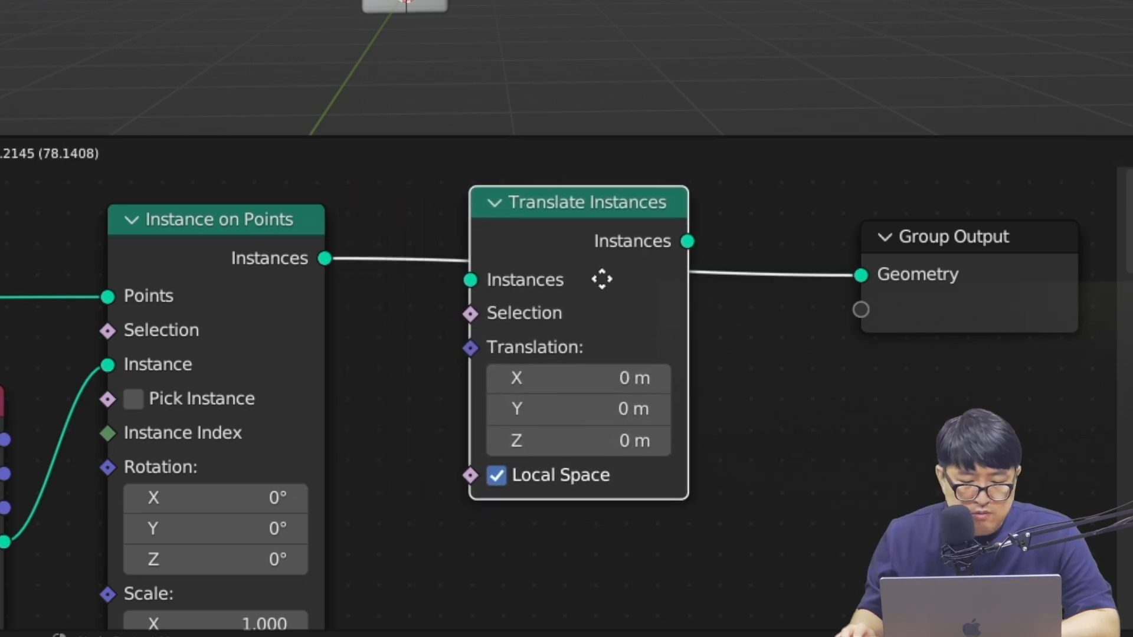
left_click(540, 466)
left_click_drag(400, 337, 453, 342)
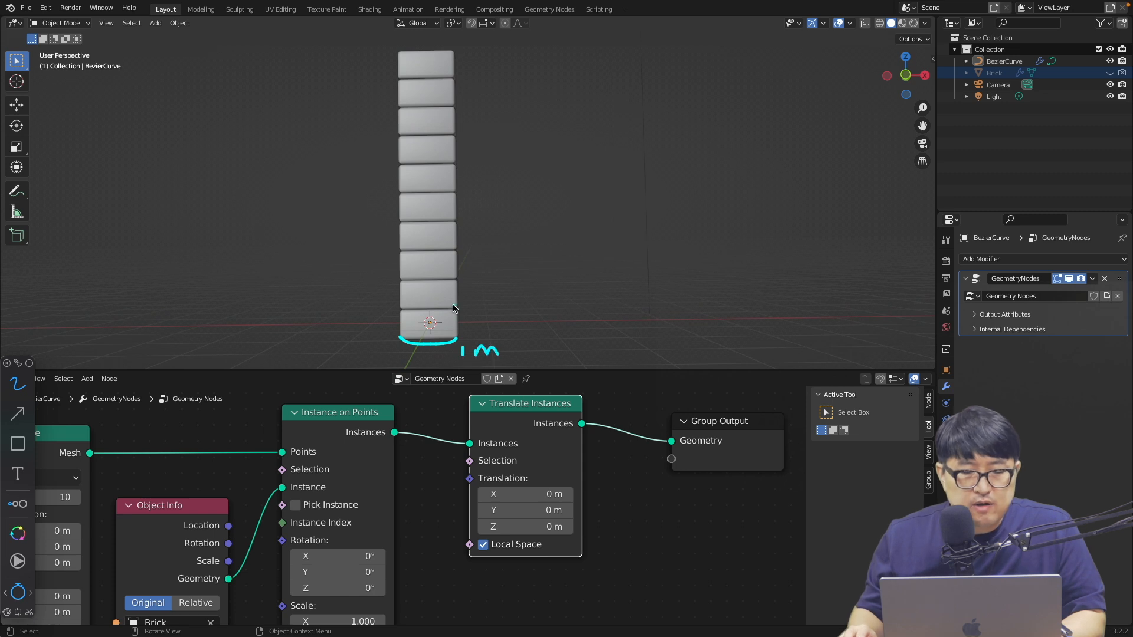
left_click_drag(426, 282, 428, 305)
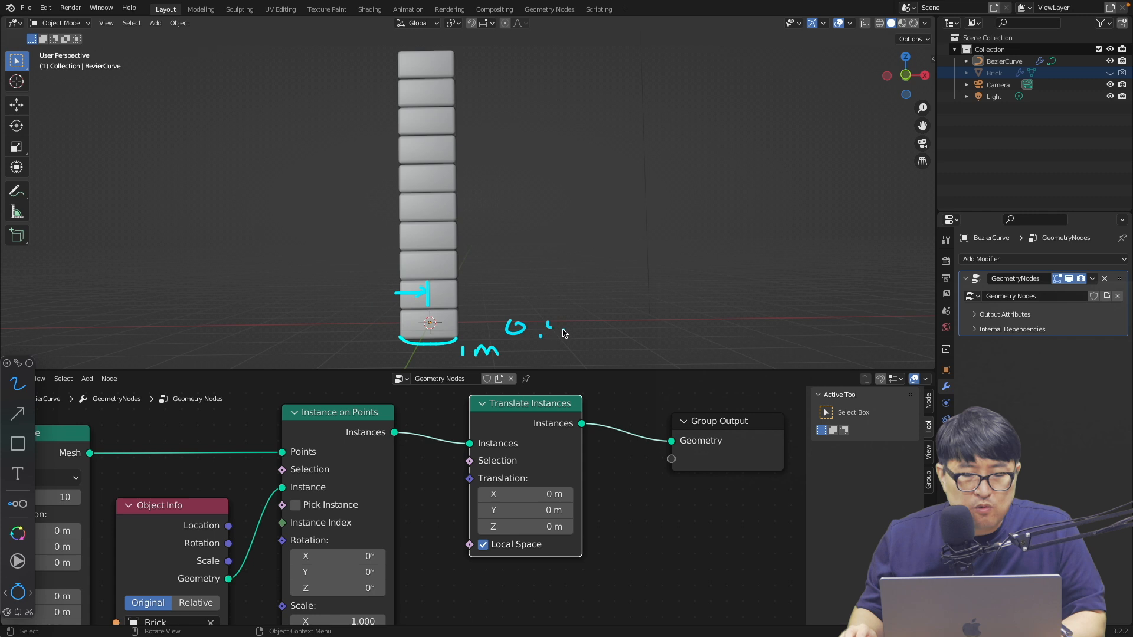
key("Escape")
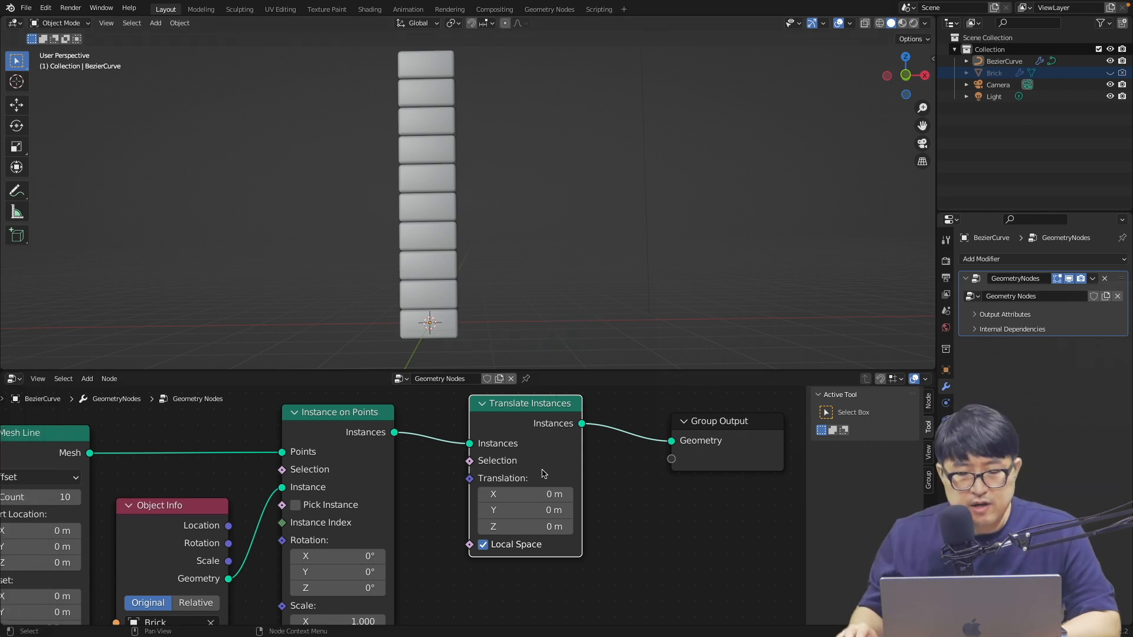
Step: Set the Translate Instances node's X translation to 0.5 m and tidy the node's position
left_click(544, 494)
type("0.5")
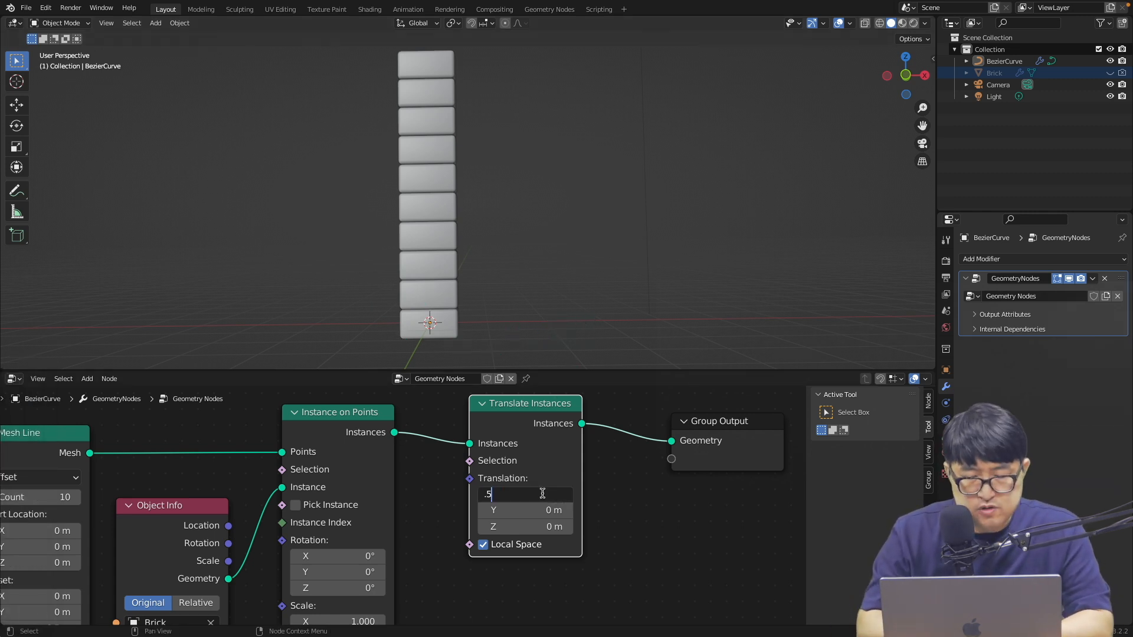
key("Return")
middle_click_drag(508, 248, 494, 242)
left_click_drag(520, 409, 541, 412)
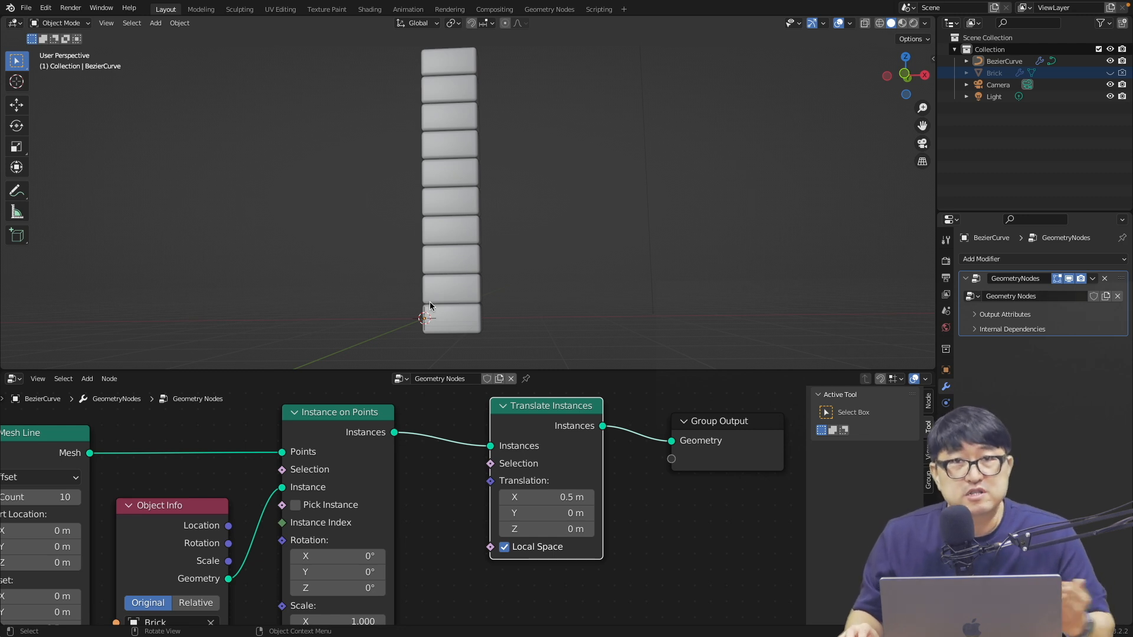
scroll(497, 292, "up", 3)
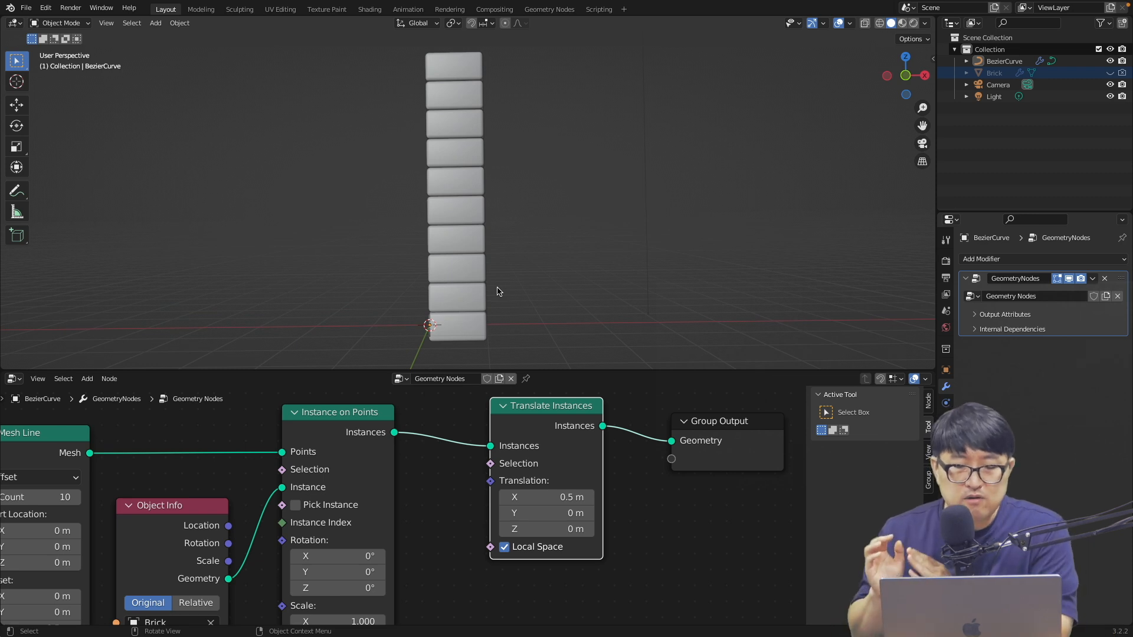
mouse_move(548, 419)
left_mouse_down()
mouse_move(548, 440)
mouse_move(560, 429)
left_mouse_up()
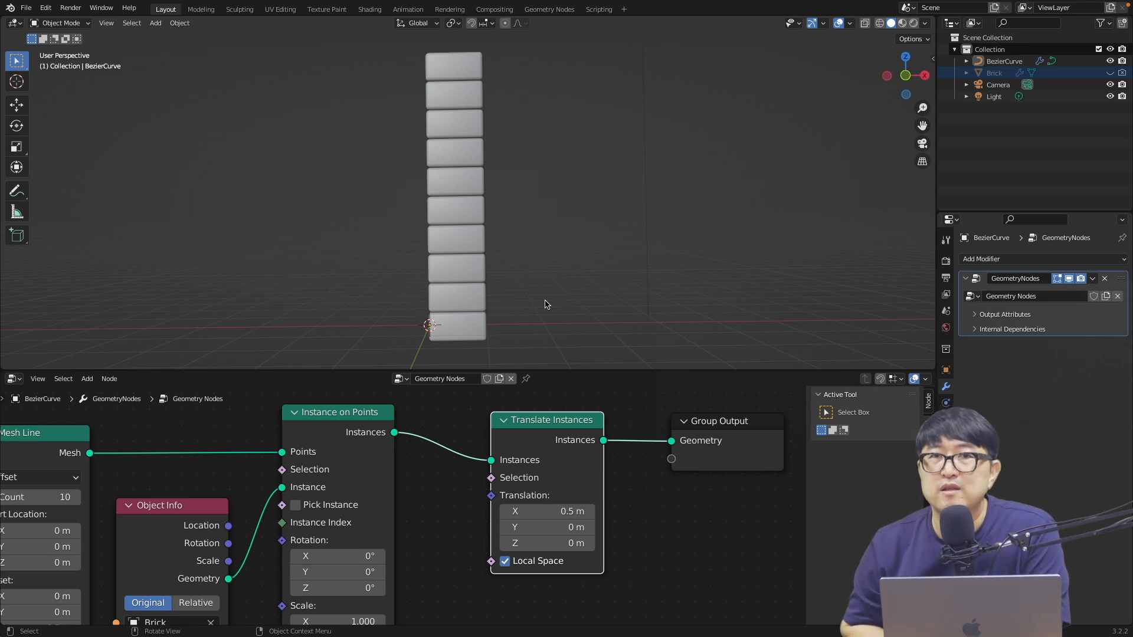
Step: Split off a Spreadsheet area beside the 3D viewport and show the Instances data in it
key("Home")
left_click_drag(12, 366, 315, 364)
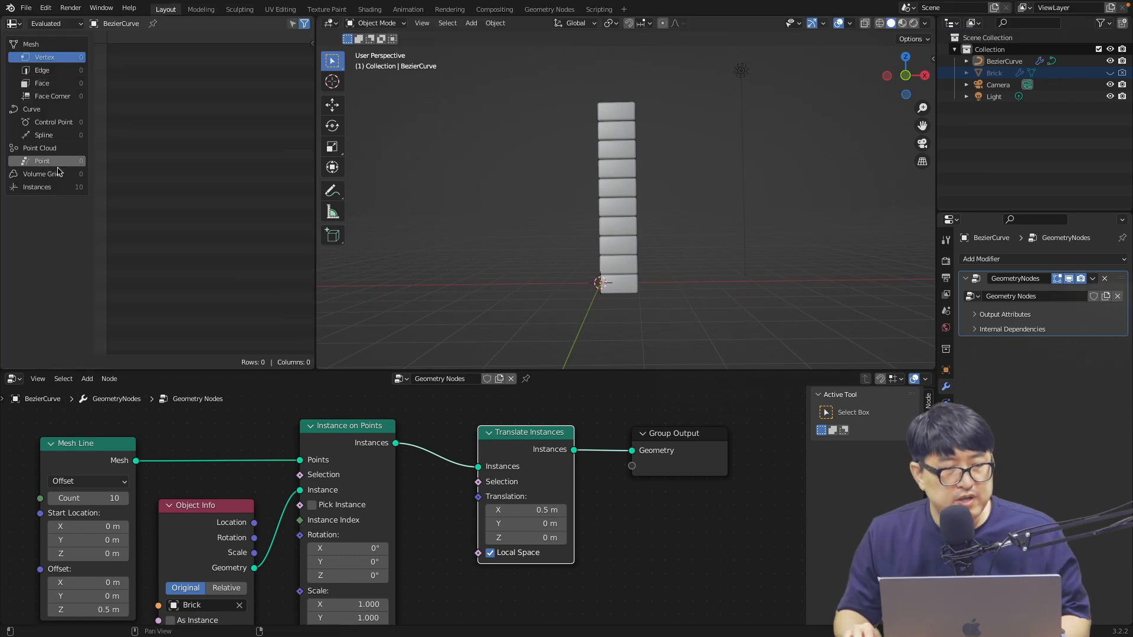
left_click(53, 187)
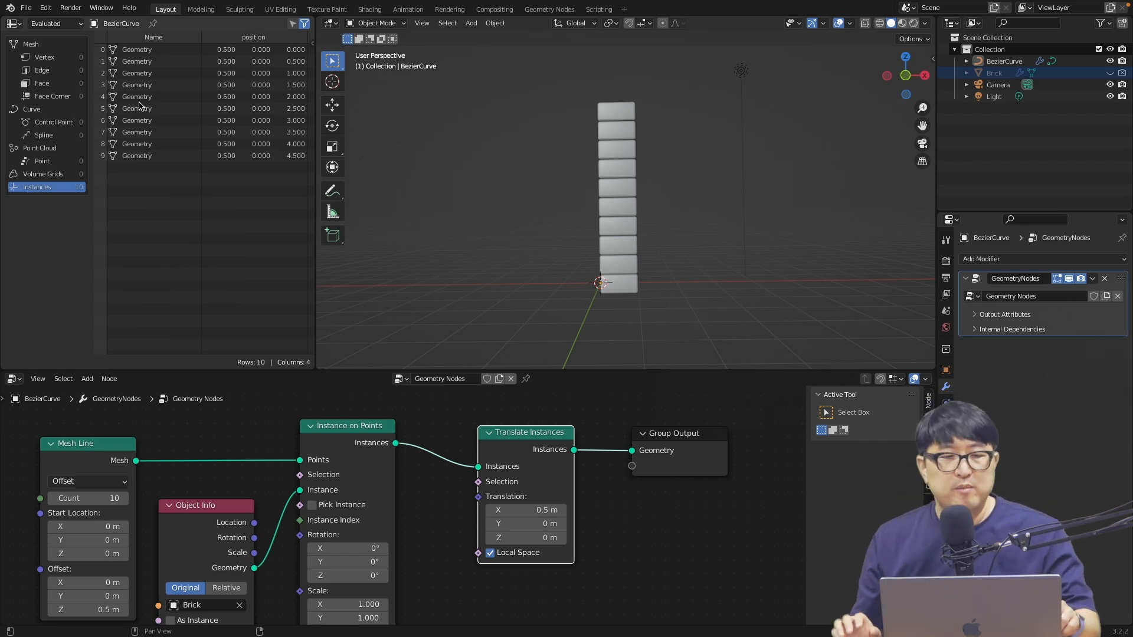
mouse_move(114, 37)
left_mouse_down()
mouse_move(96, 172)
mouse_move(97, 41)
left_mouse_up()
Step: Try driving the Translate Instances Selection with a Compare math node whose first value comes from an Index node
left_click_drag(674, 428, 665, 411)
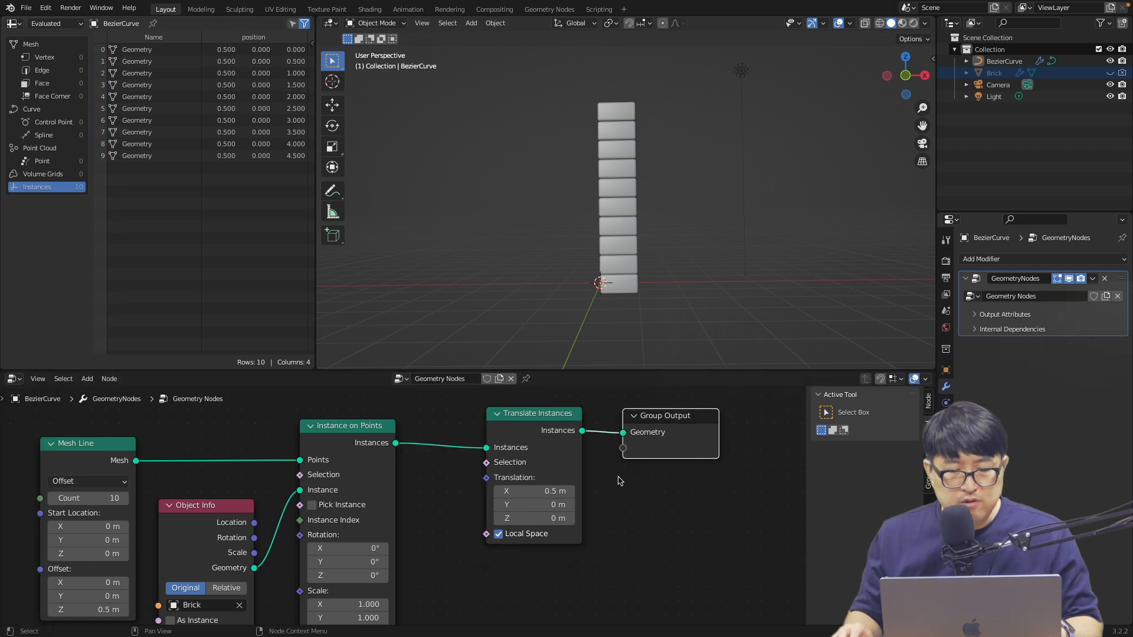
scroll(621, 478, "up", 2)
key("shift+a")
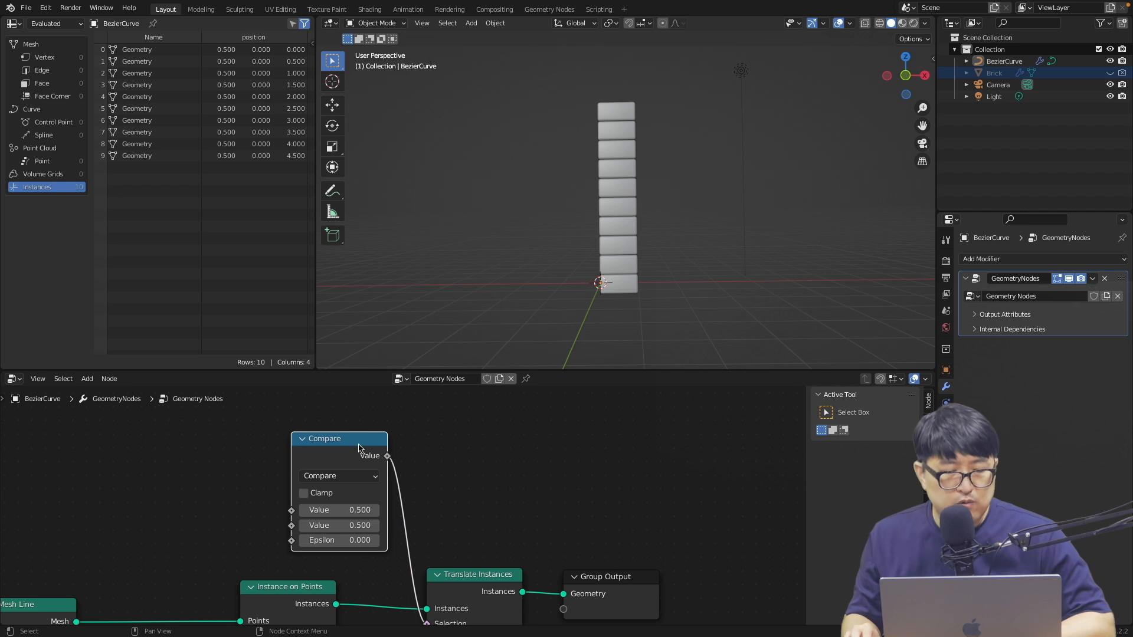
left_click_drag(360, 450, 362, 454)
key("shift+a")
type("ind")
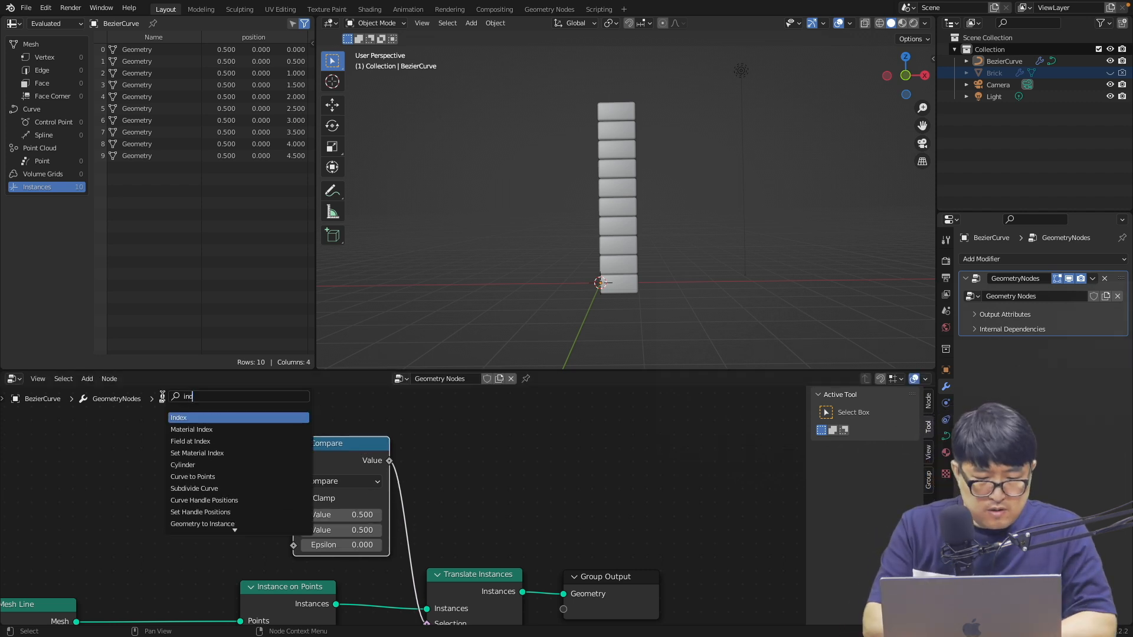
key("Return")
left_click(181, 480)
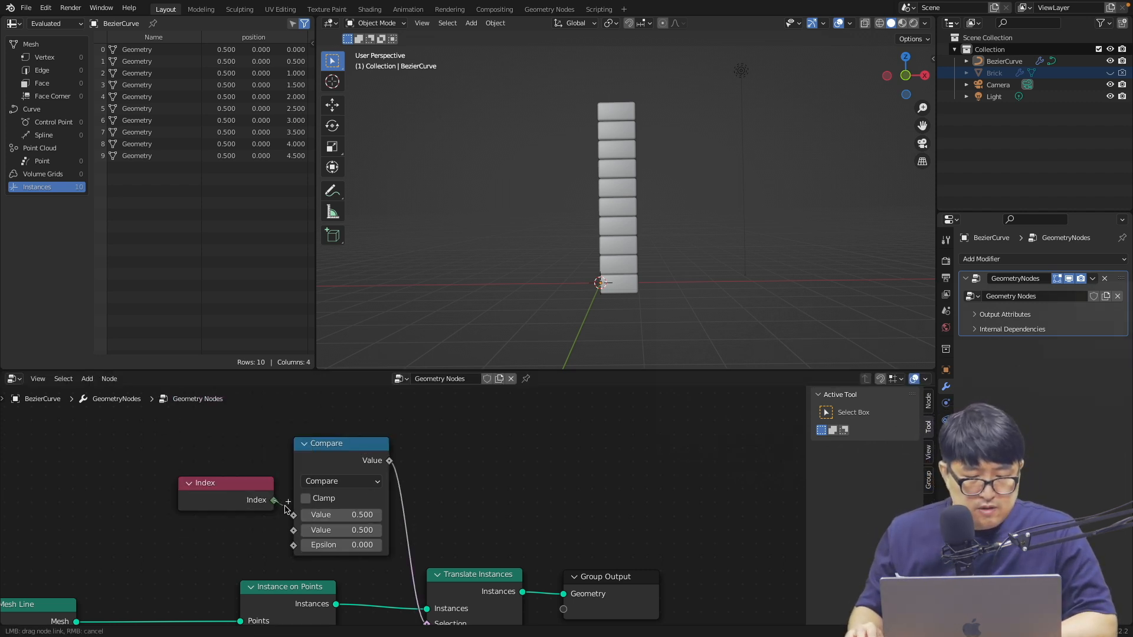
left_click_drag(296, 517, 294, 515)
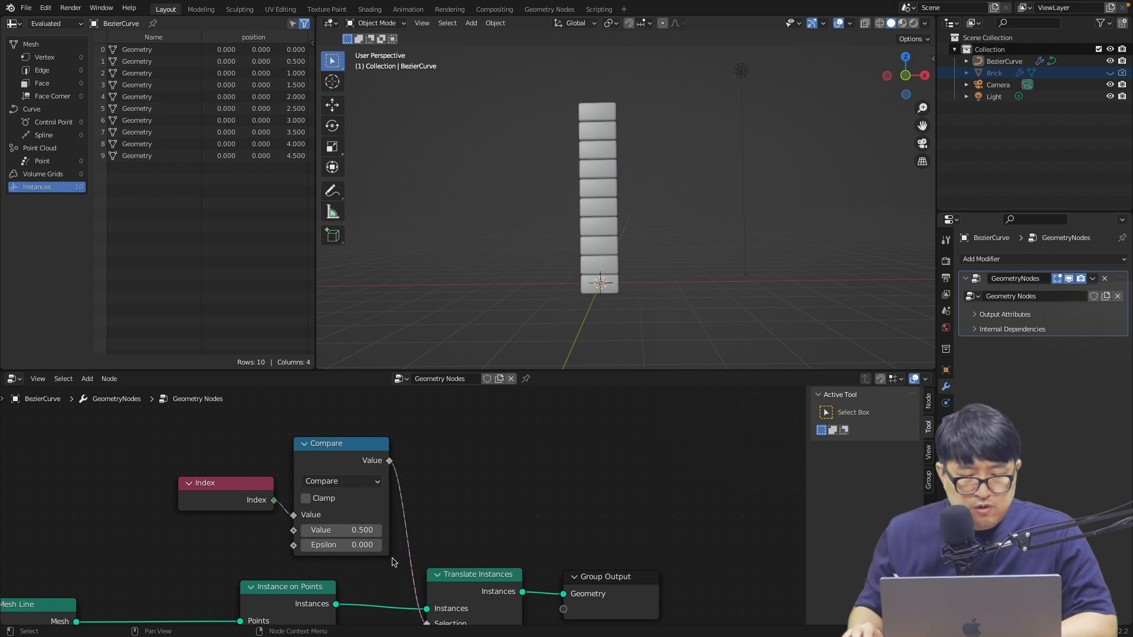
Step: Try a value of 1 on the Compare node, and remove the Compare and Index nodes
middle_click_drag(436, 564, 429, 484)
left_click_drag(419, 545, 242, 556)
scroll(370, 489, "up", 2)
left_click(365, 483)
key("Return")
scroll(719, 299, "down", 5)
left_click(353, 481)
type("1")
key("Return")
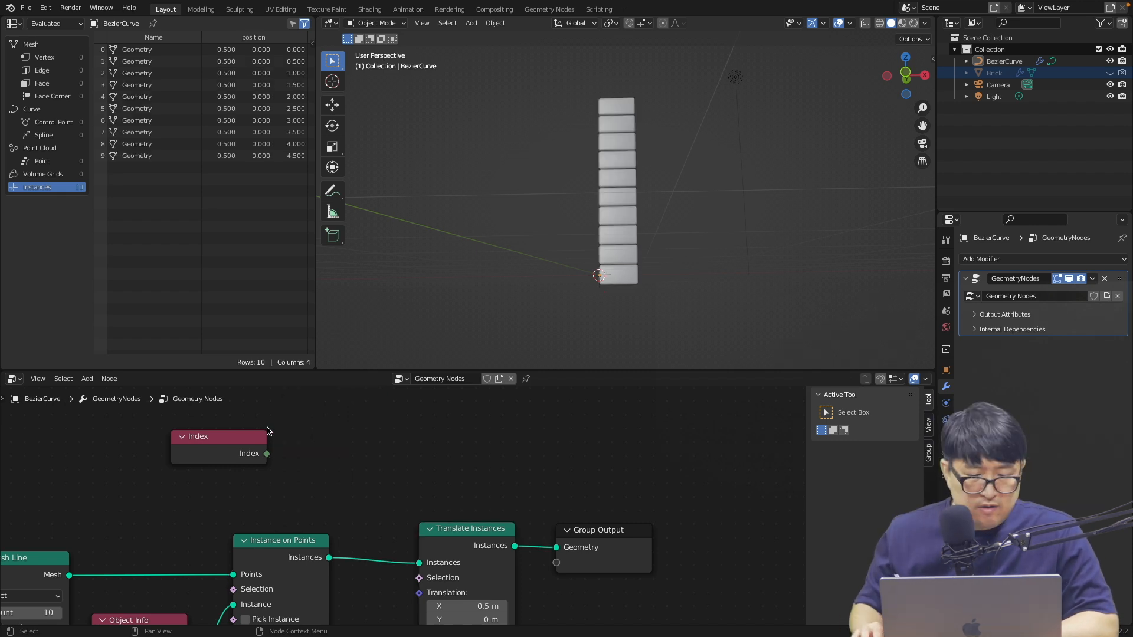
left_click(248, 437)
key("x")
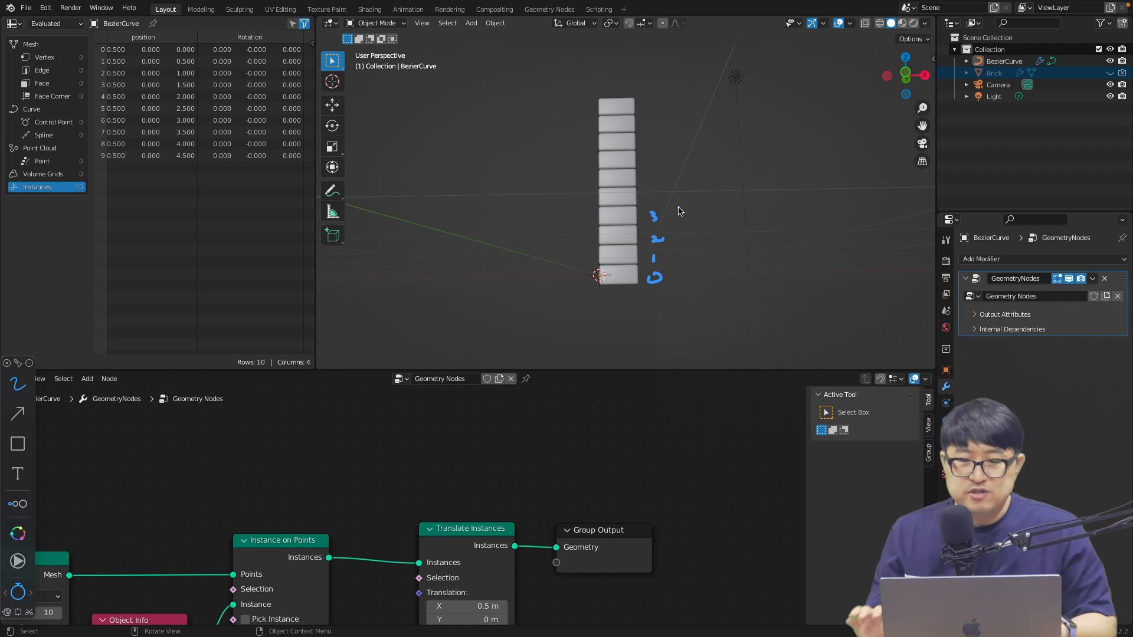
Step: Add a Math node above the link between the Instance on Points and Translate Instances nodes
middle_click_drag(679, 211, 625, 296)
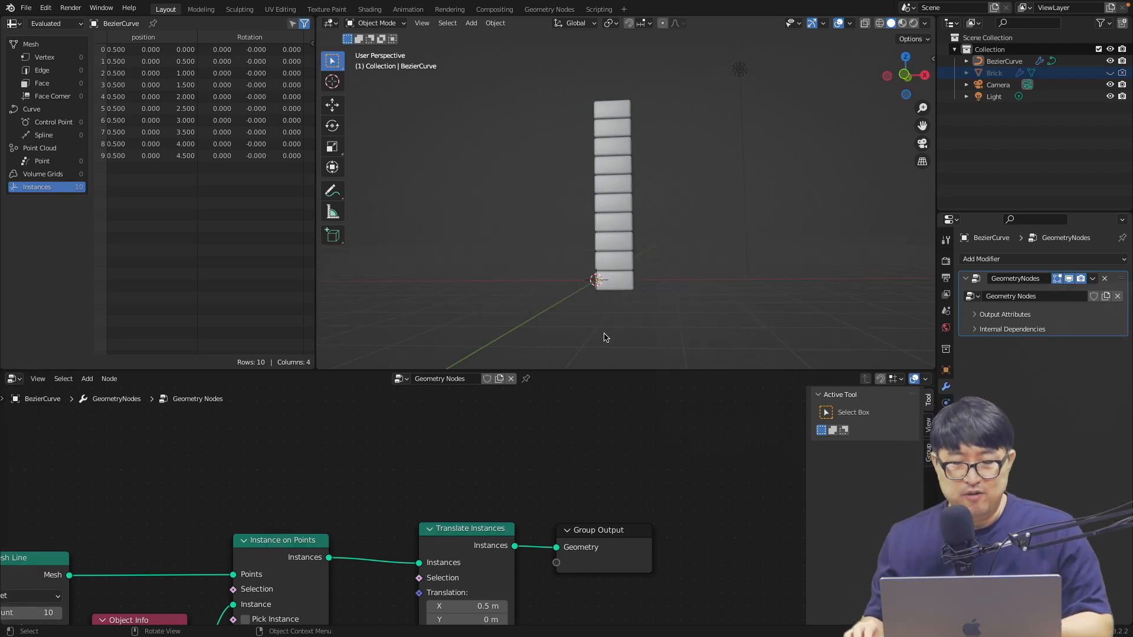
scroll(482, 447, "left", 1)
scroll(484, 447, "down", 1)
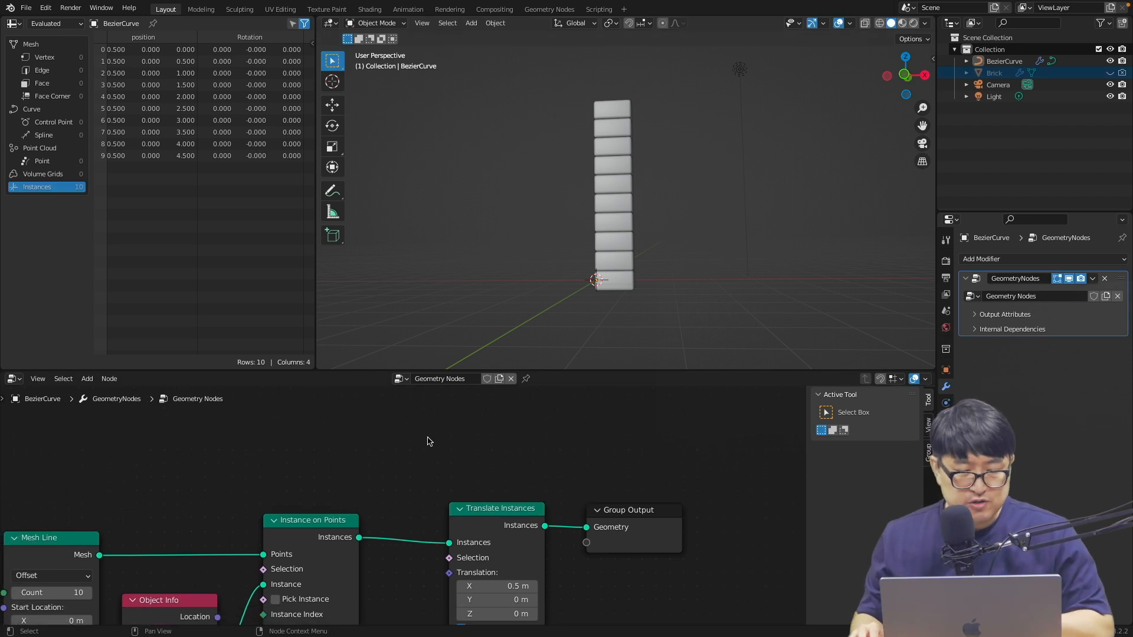
key("shift+a")
left_click(482, 395)
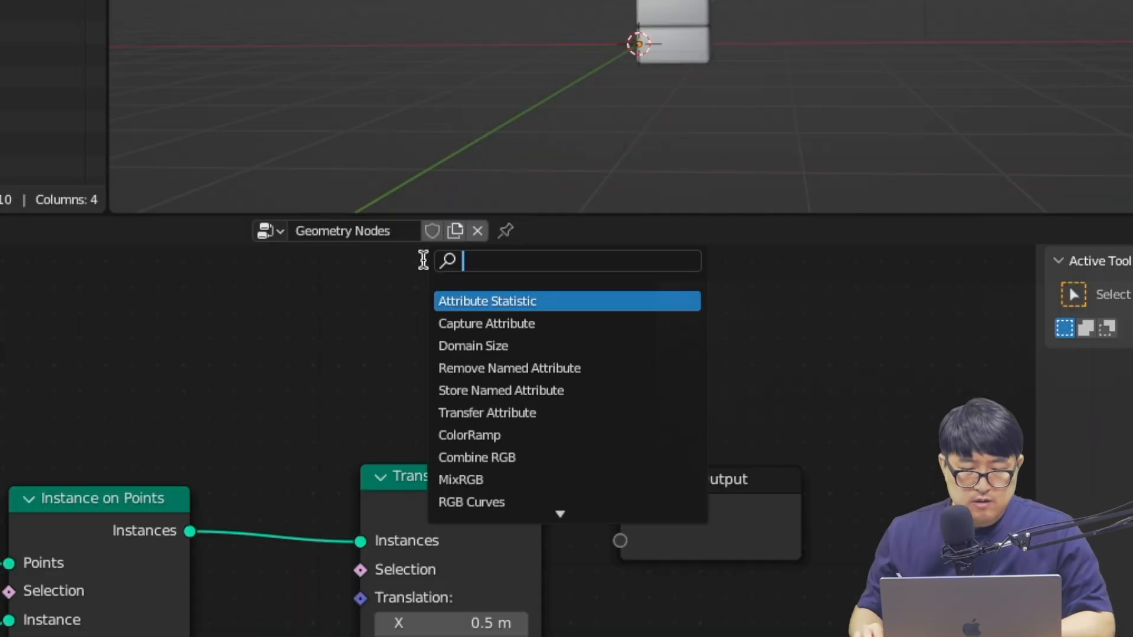
type("mat")
key("Return")
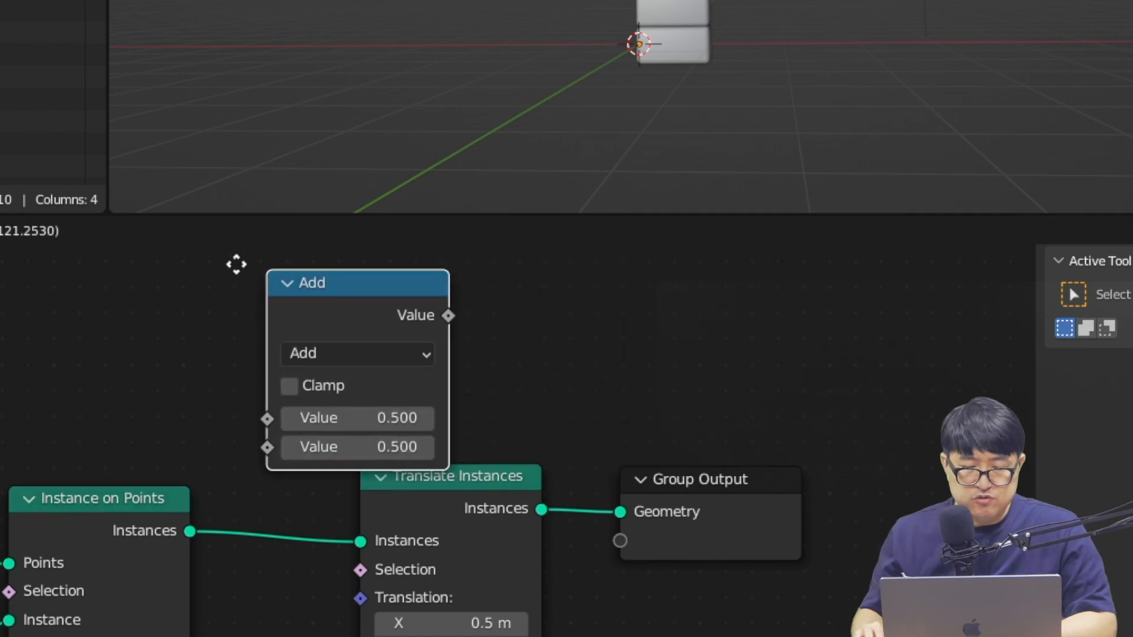
left_click(137, 269)
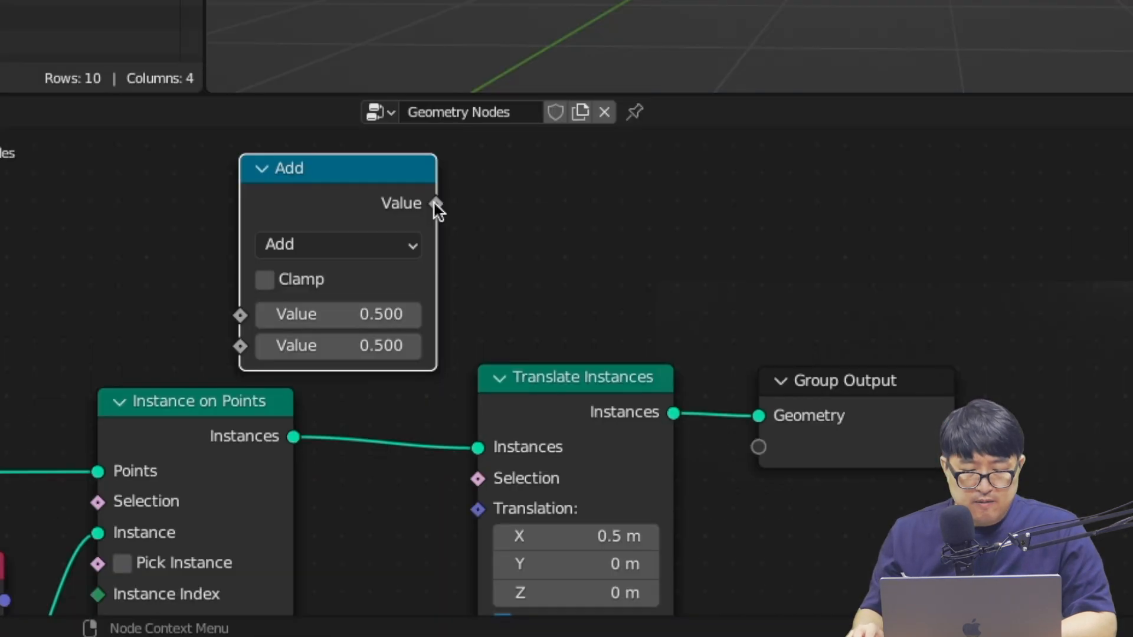
Step: Connect the Math node's Value output to the Translate Instances Selection and set its operation to Modulo
left_click_drag(428, 425, 449, 558)
left_click_drag(644, 379, 685, 372)
left_click_drag(893, 381, 978, 376)
left_click_drag(404, 170, 417, 165)
scroll(578, 217, "up", 2)
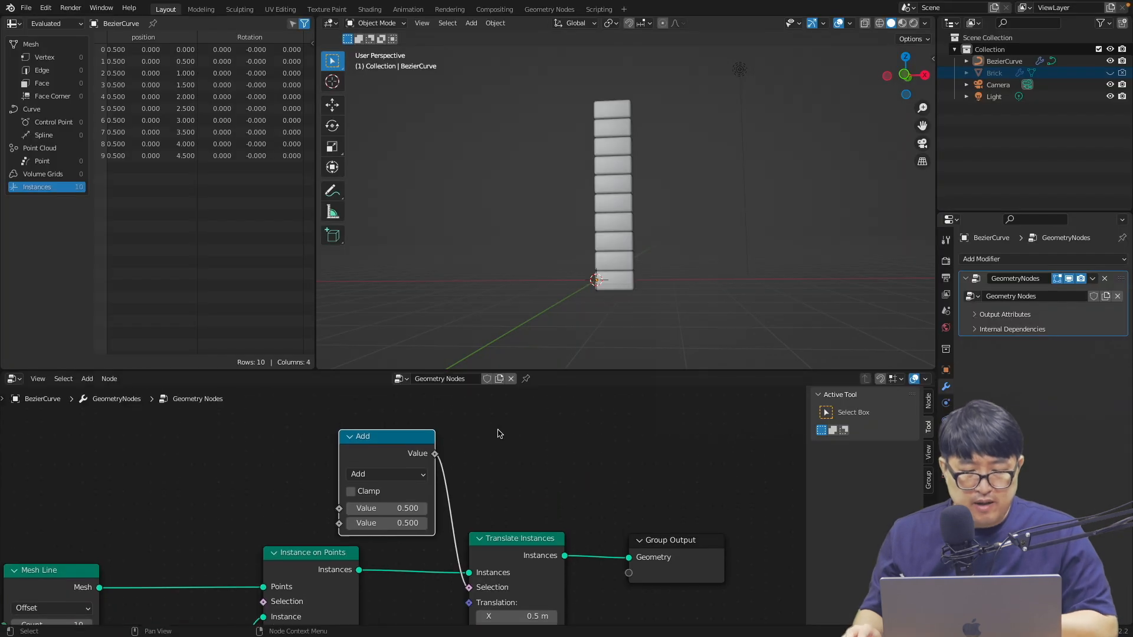
left_click(376, 474)
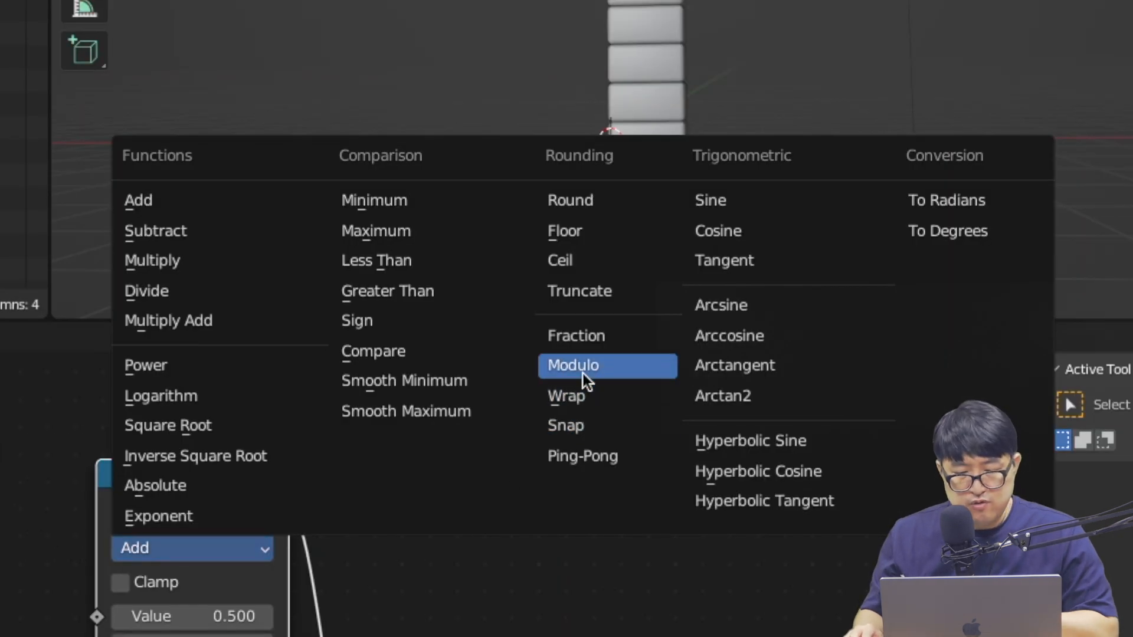
left_click(584, 381)
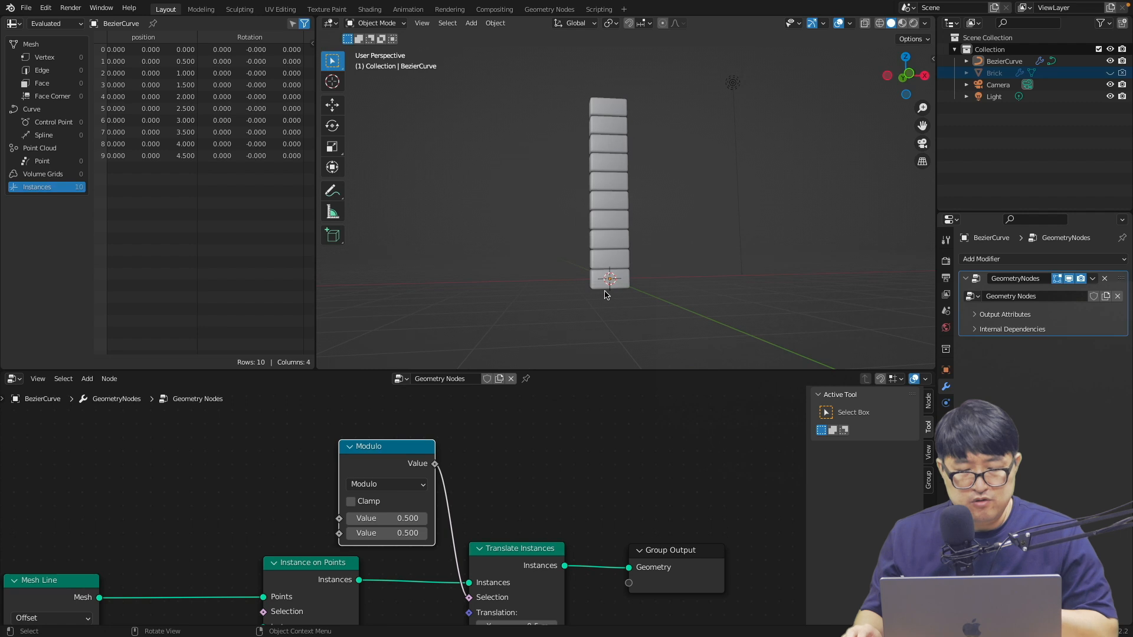
Step: Add an Index node feeding the Modulo node's first value and set the second value to 2
scroll(612, 292, "up", 3)
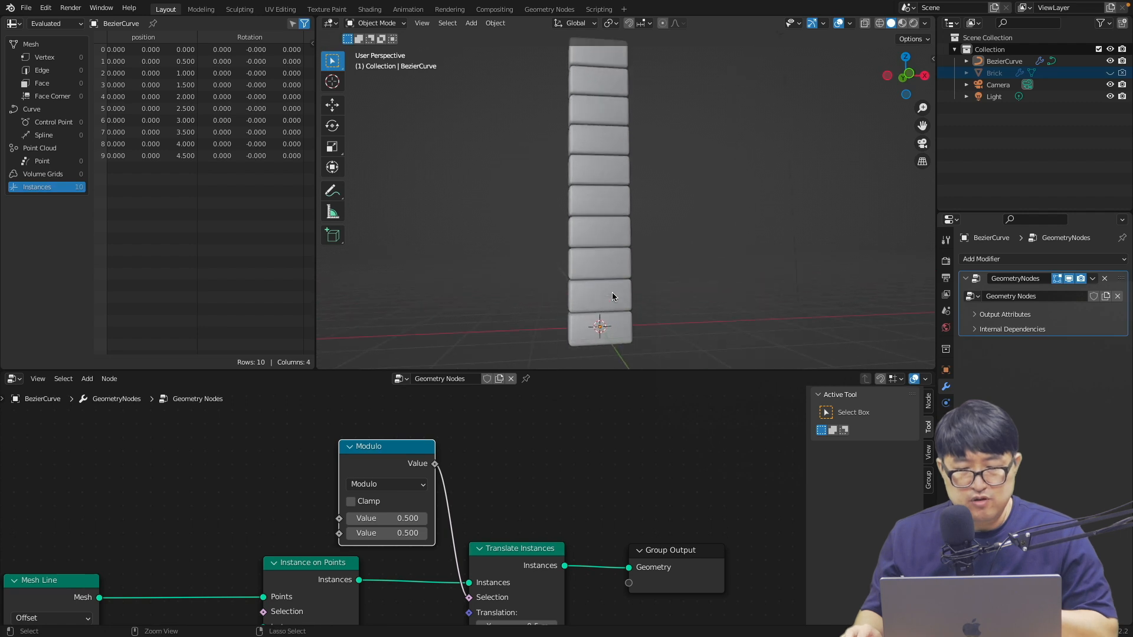
key("shift+a")
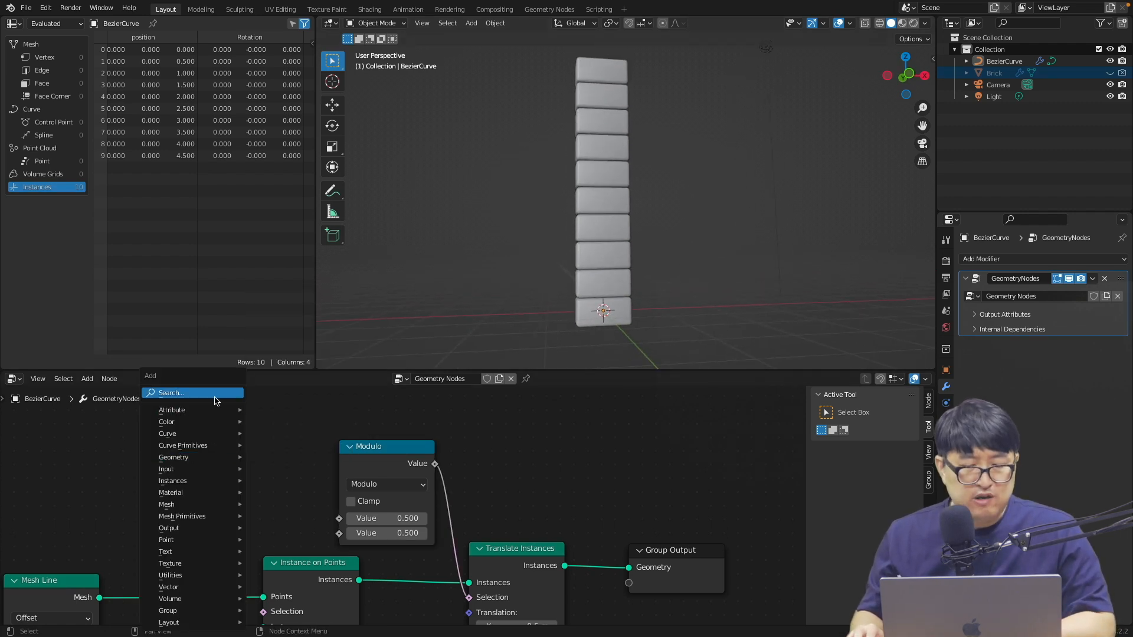
type("inde")
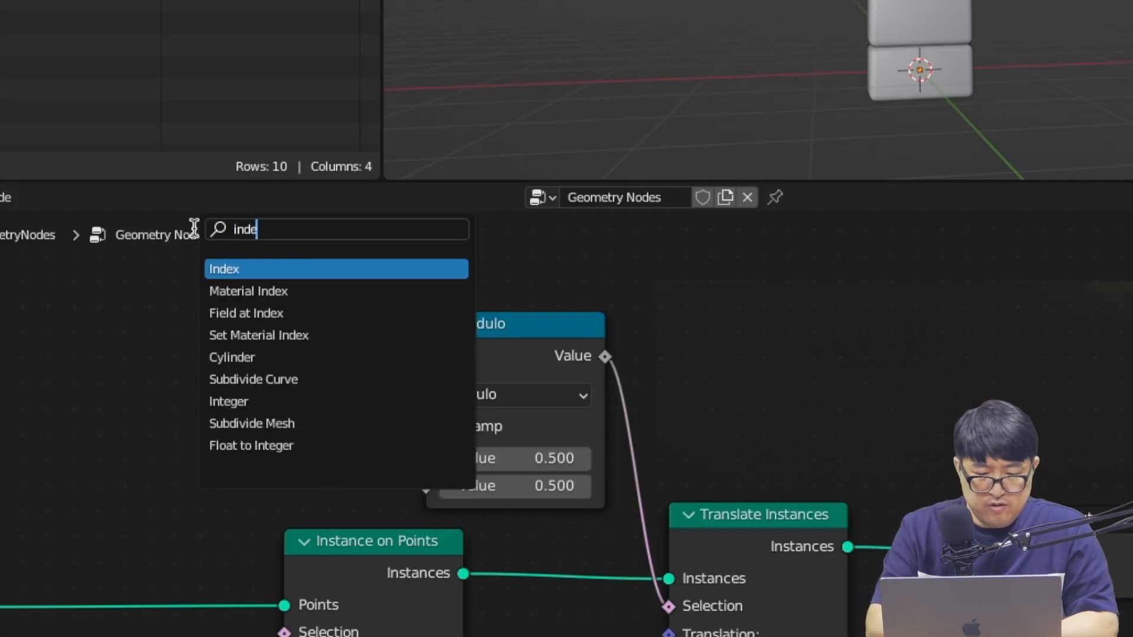
key("Return")
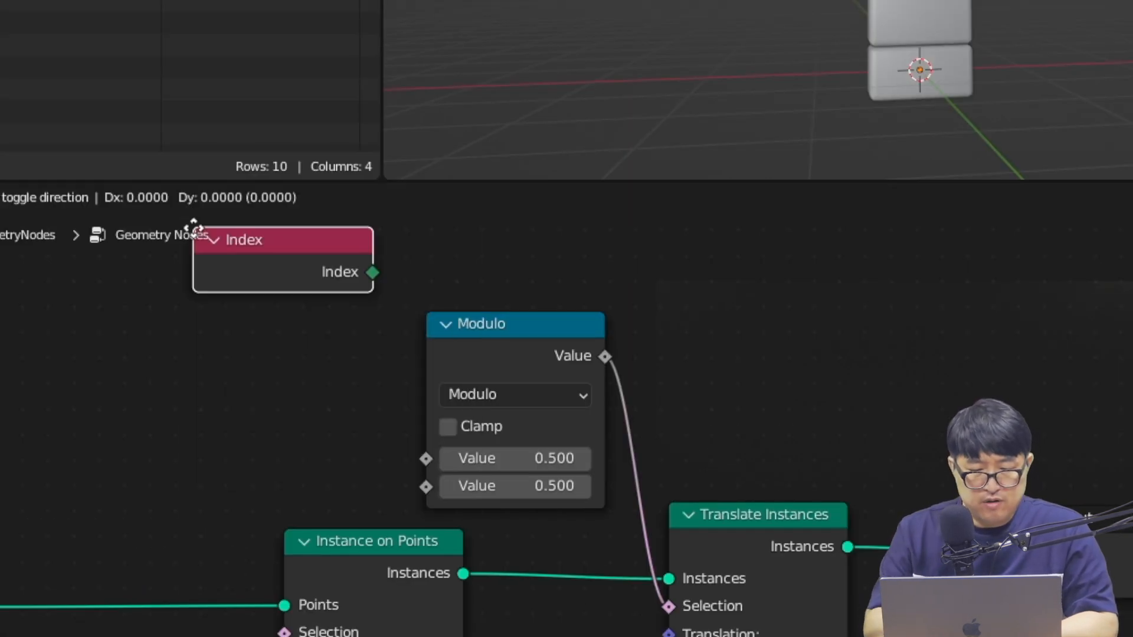
left_click(189, 375)
left_click_drag(370, 416, 426, 459)
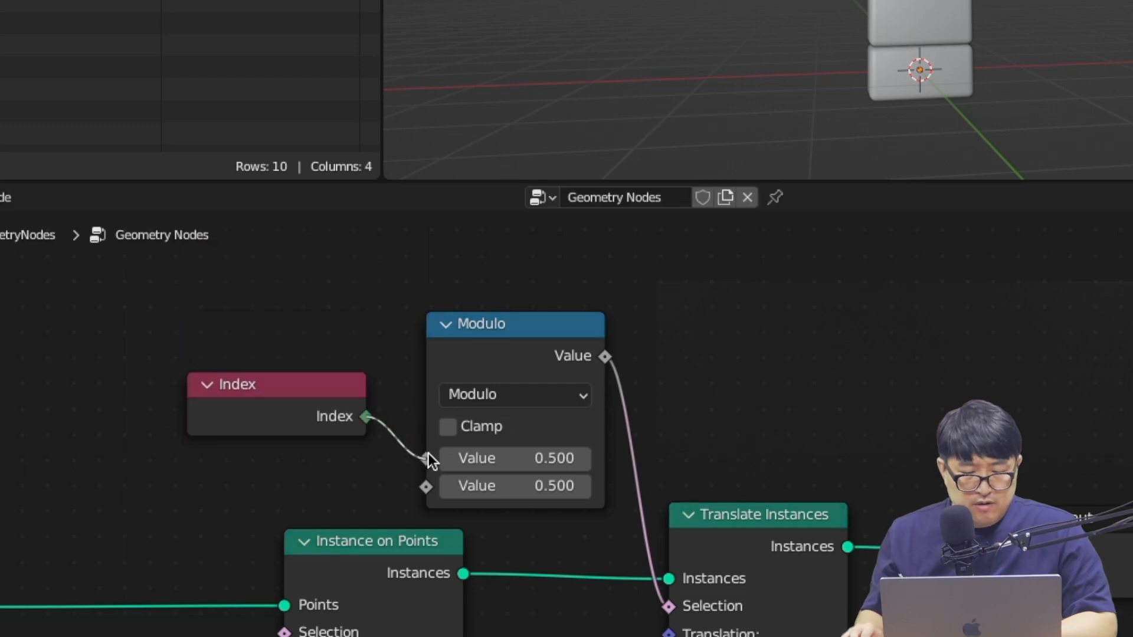
left_click(551, 486)
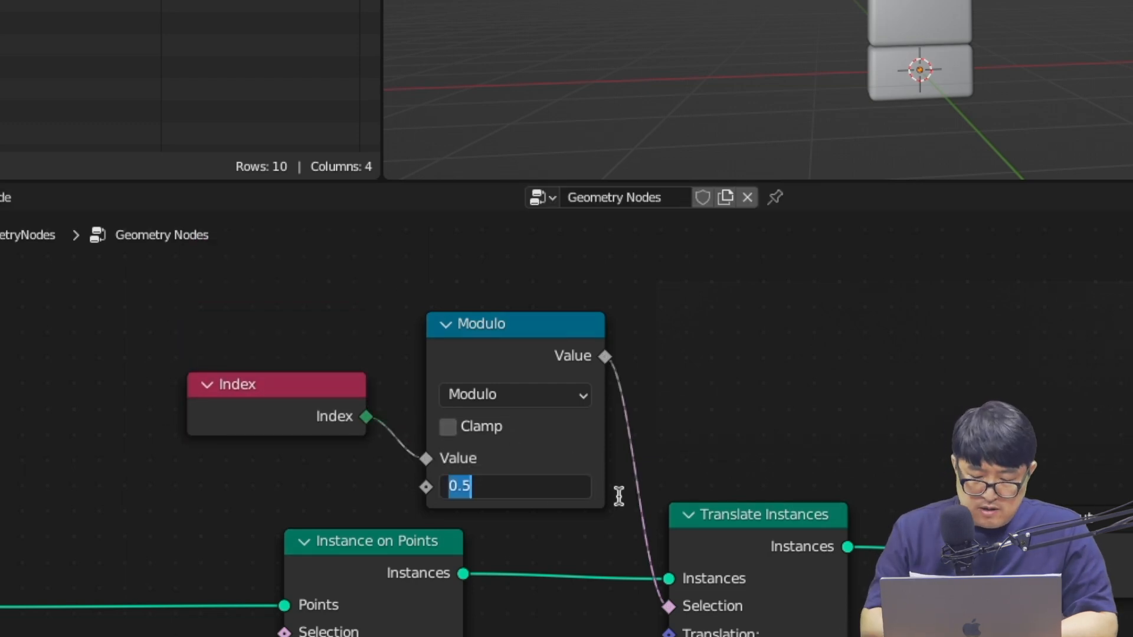
type("2")
key("Return")
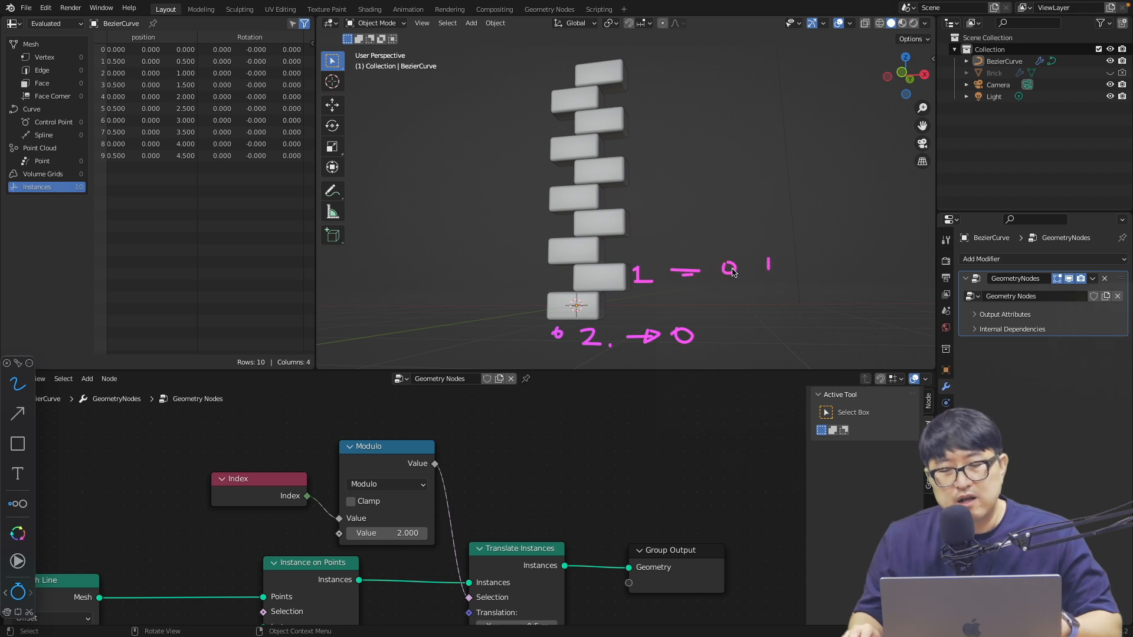
left_click_drag(781, 285, 763, 284)
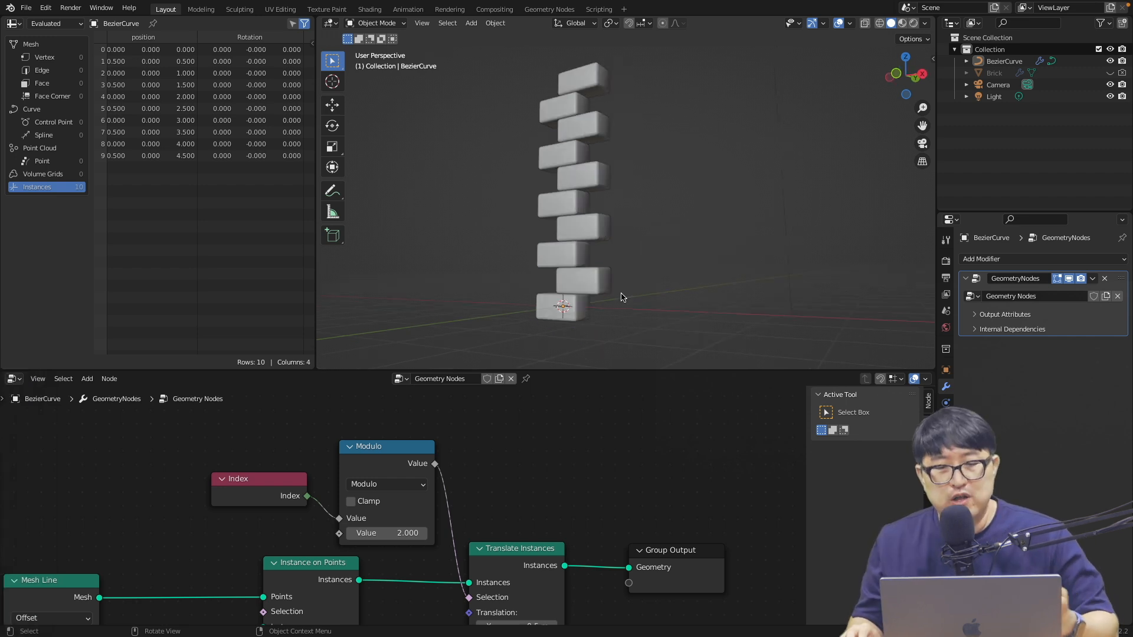
scroll(621, 297, "up", 3)
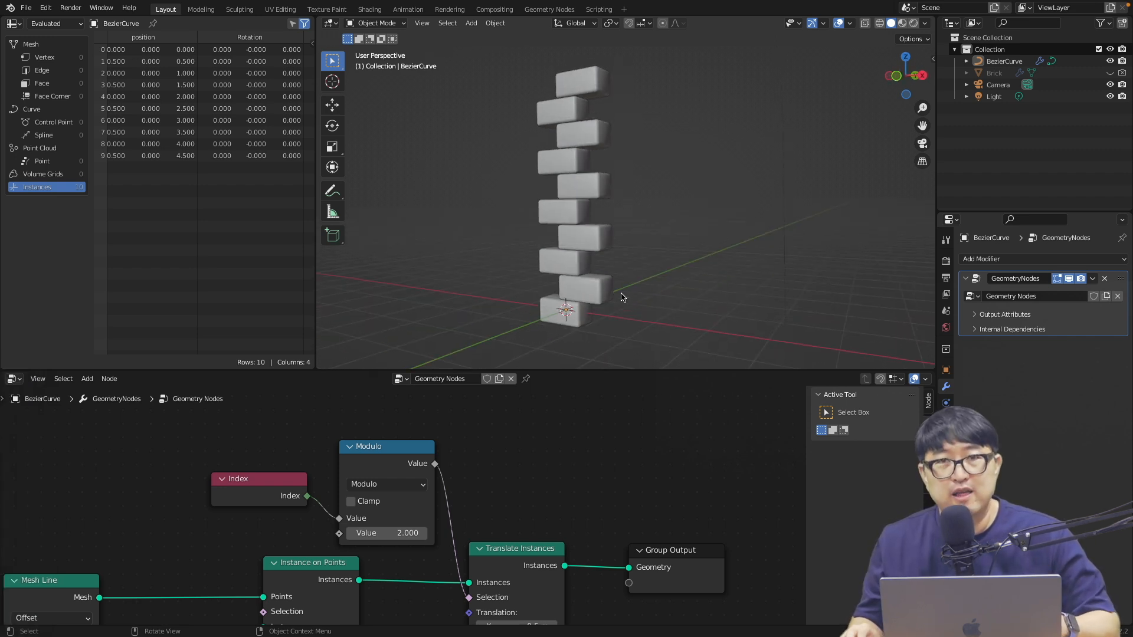
scroll(621, 297, "left", 3)
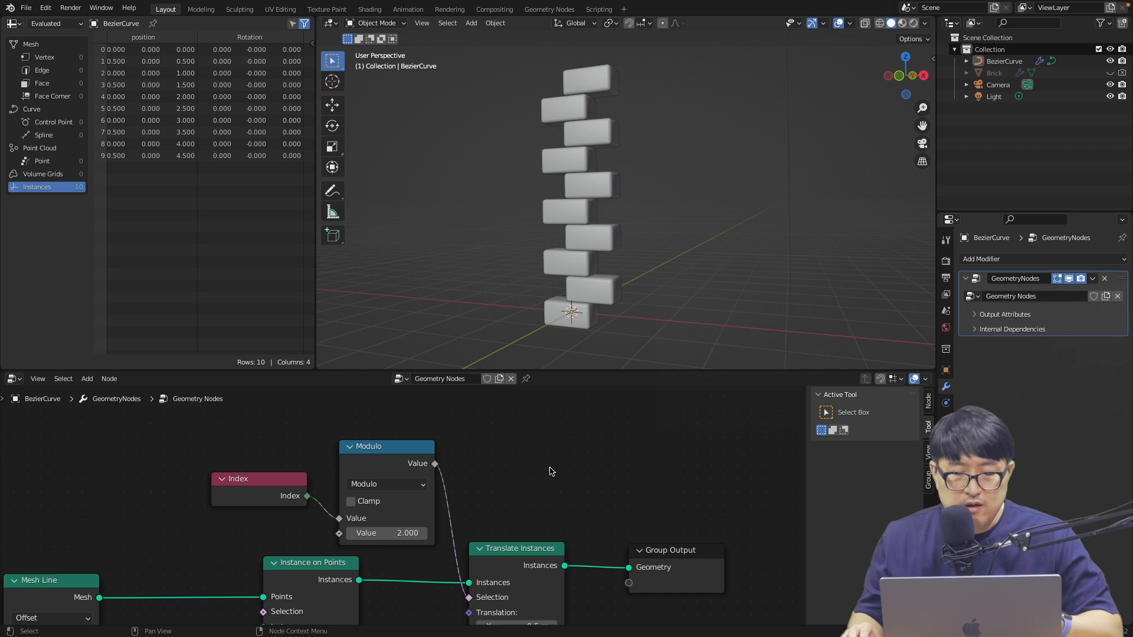
Step: Move the Translate Instances node slightly upward in the node graph
mouse_move(523, 554)
left_mouse_down()
mouse_move(529, 469)
mouse_move(521, 539)
left_mouse_up()
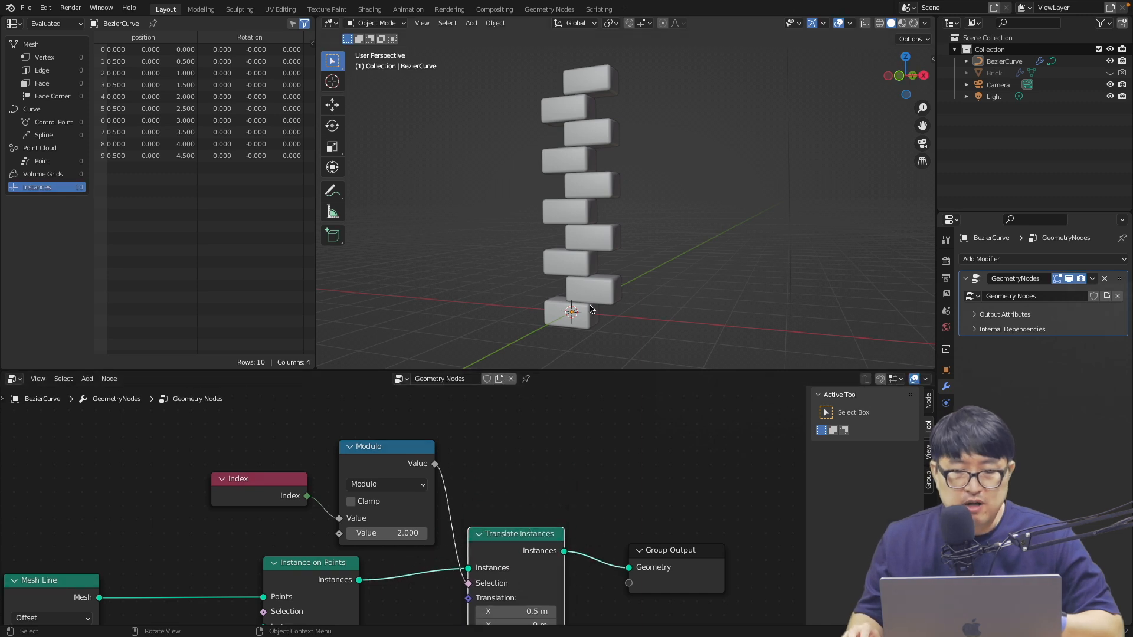
scroll(591, 306, "left", 3)
scroll(591, 306, "left", 3)
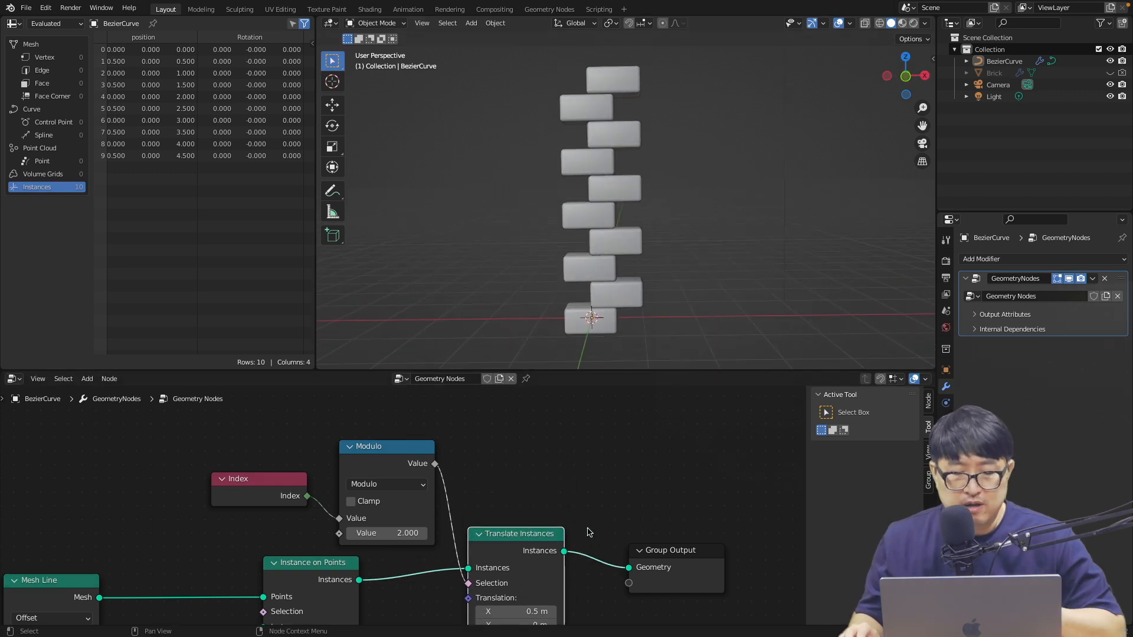
Step: Set the Mesh Line node's Count to 7
key("Home")
left_click(146, 548)
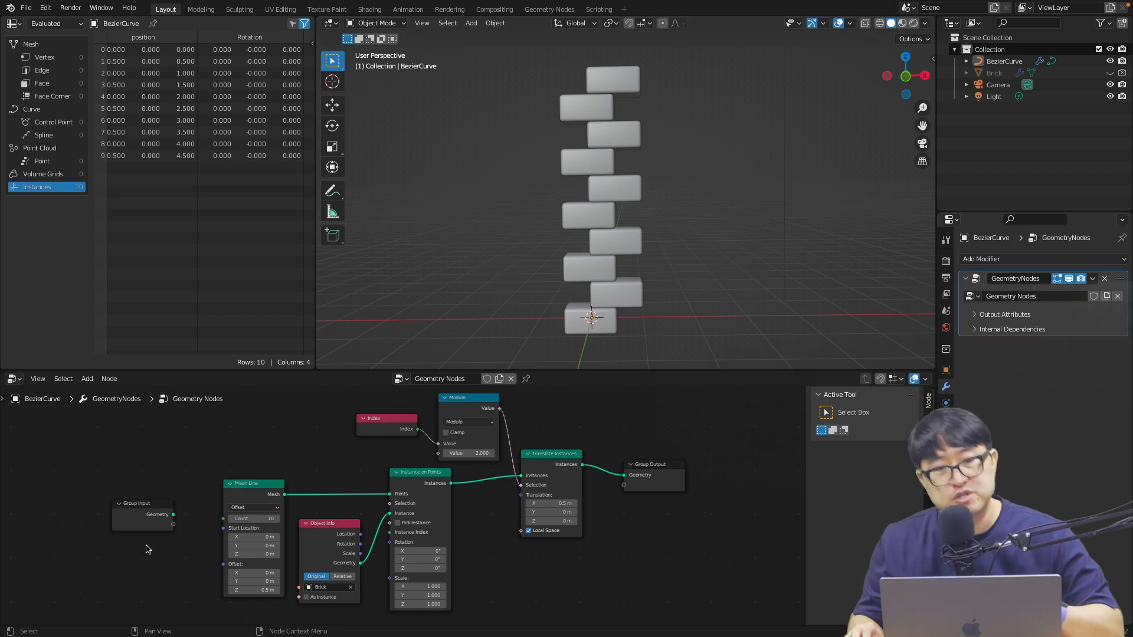
scroll(135, 560, "up", 3)
scroll(136, 560, "down", 3)
scroll(134, 561, "up", 4)
scroll(148, 555, "left", 5, "ctrl")
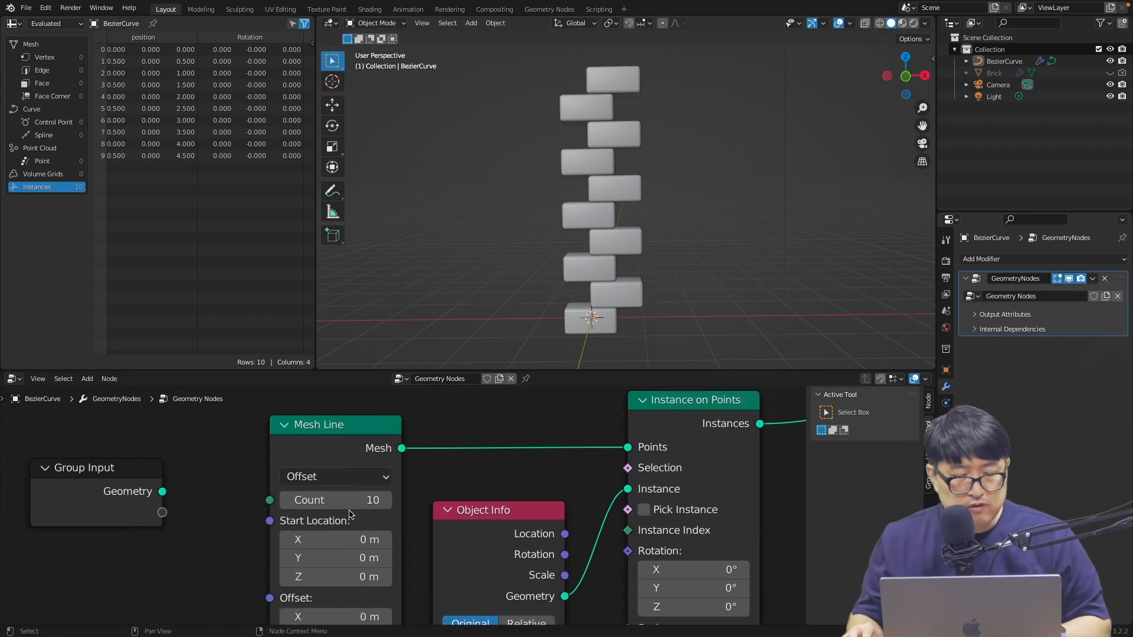
left_click(387, 501)
left_click(387, 500)
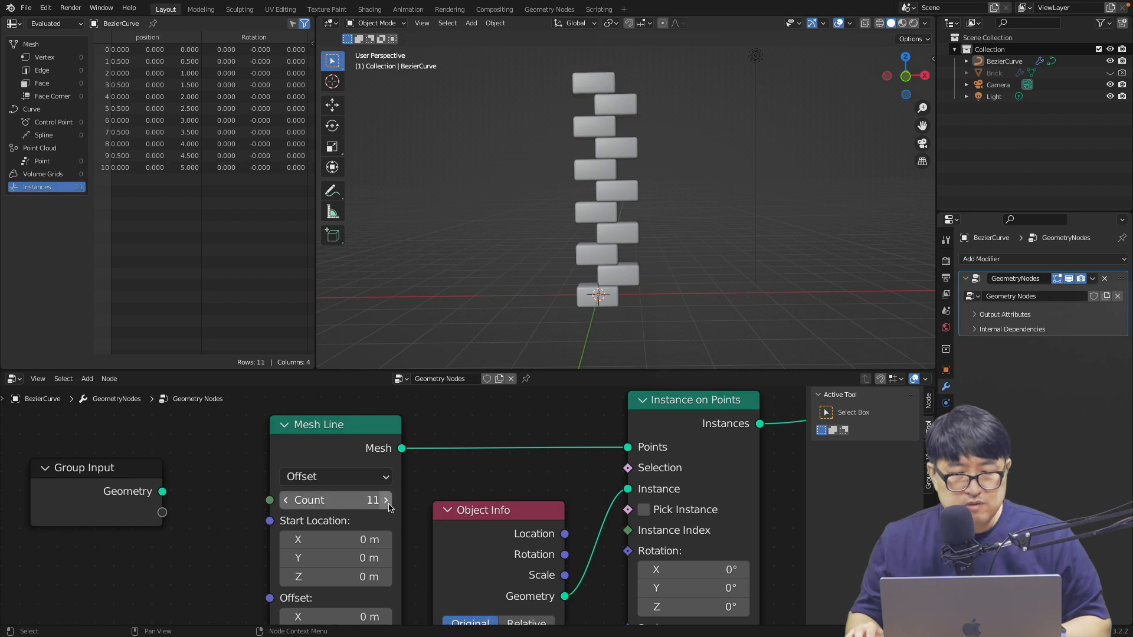
left_click(285, 500)
left_click(286, 501)
left_click(286, 500)
left_click(285, 500)
left_click(285, 500)
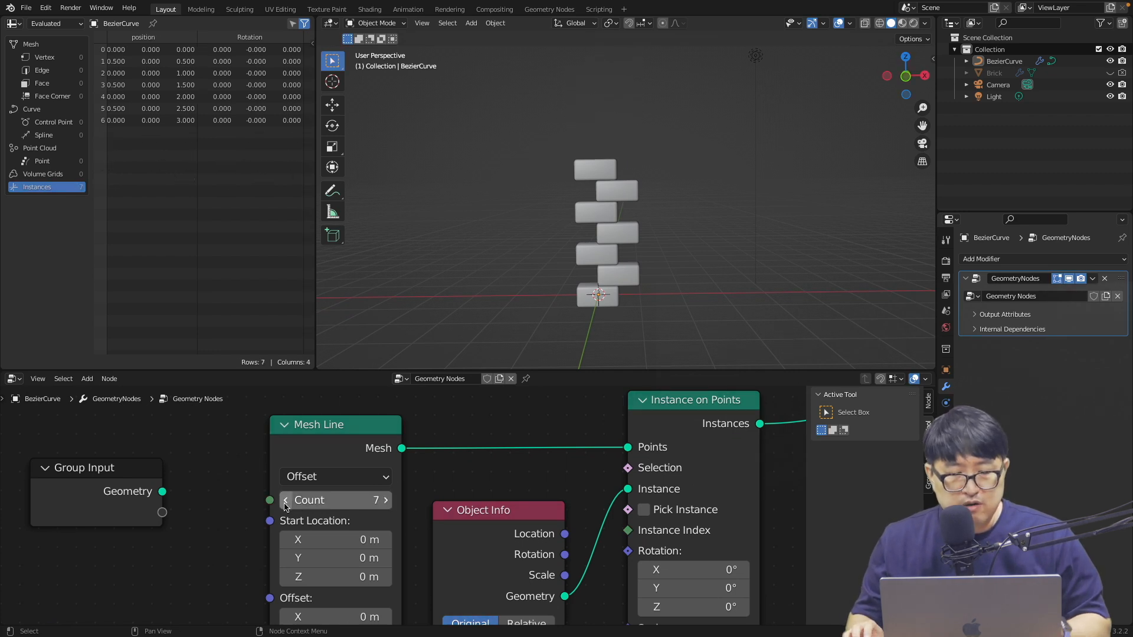
Step: Expose the Mesh Line's Count as a Group Input socket and rename that input to height
left_click_drag(270, 500, 162, 514)
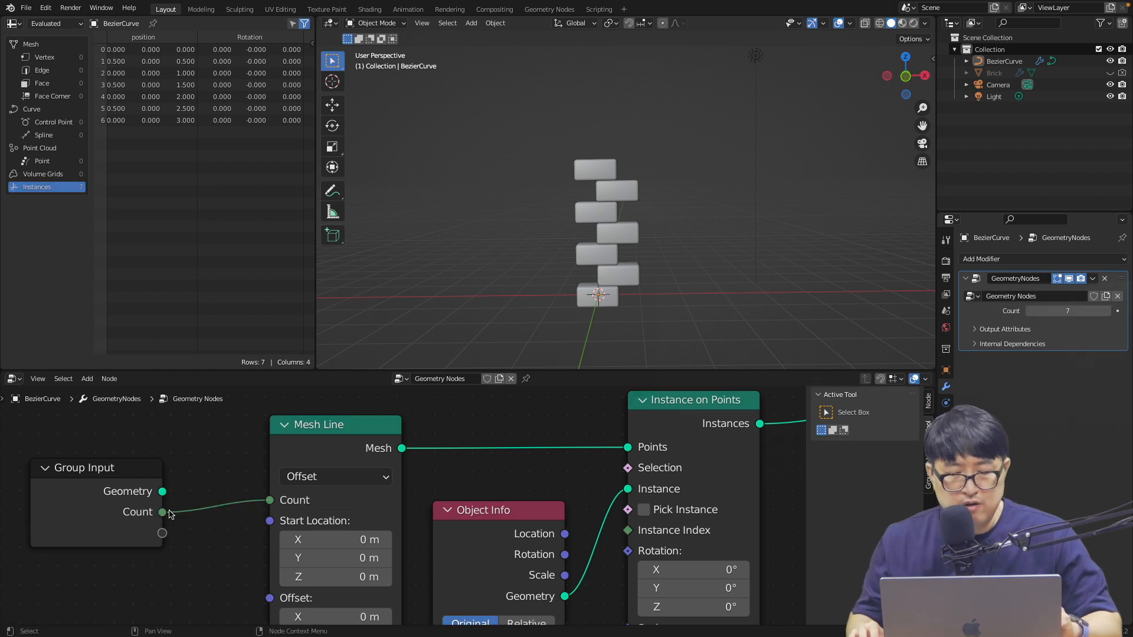
left_click(928, 481)
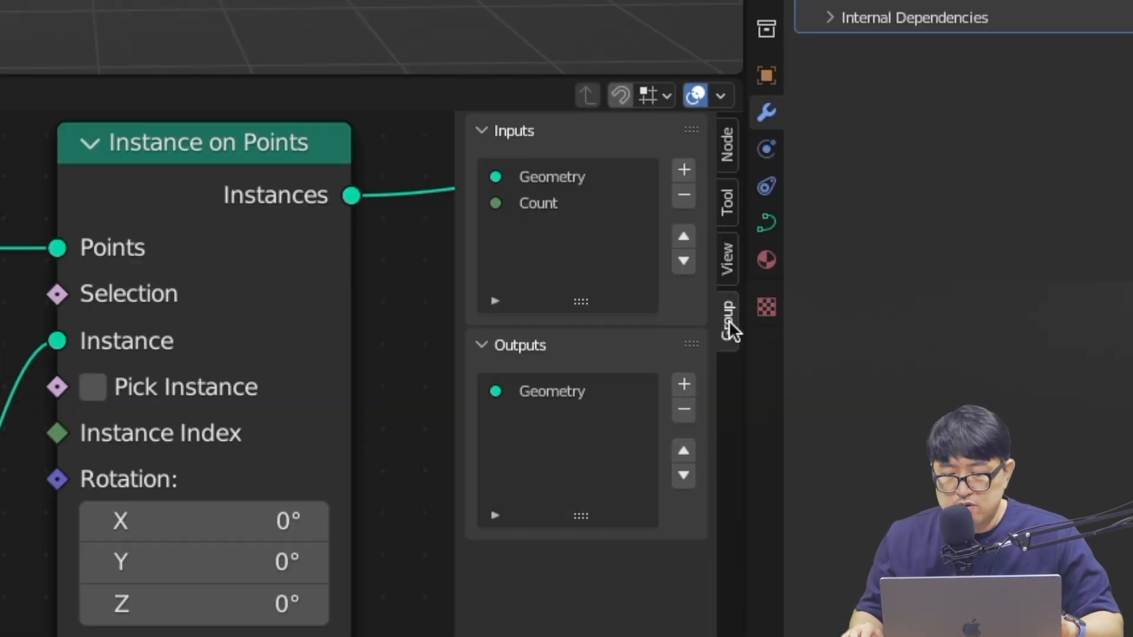
left_click(553, 203)
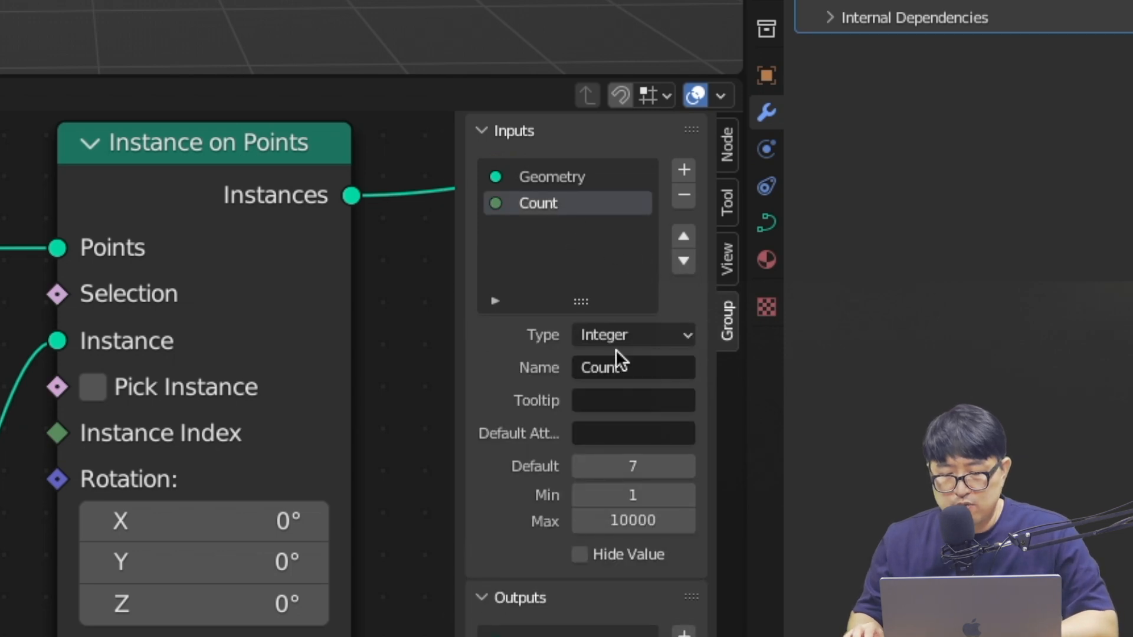
left_click(654, 367)
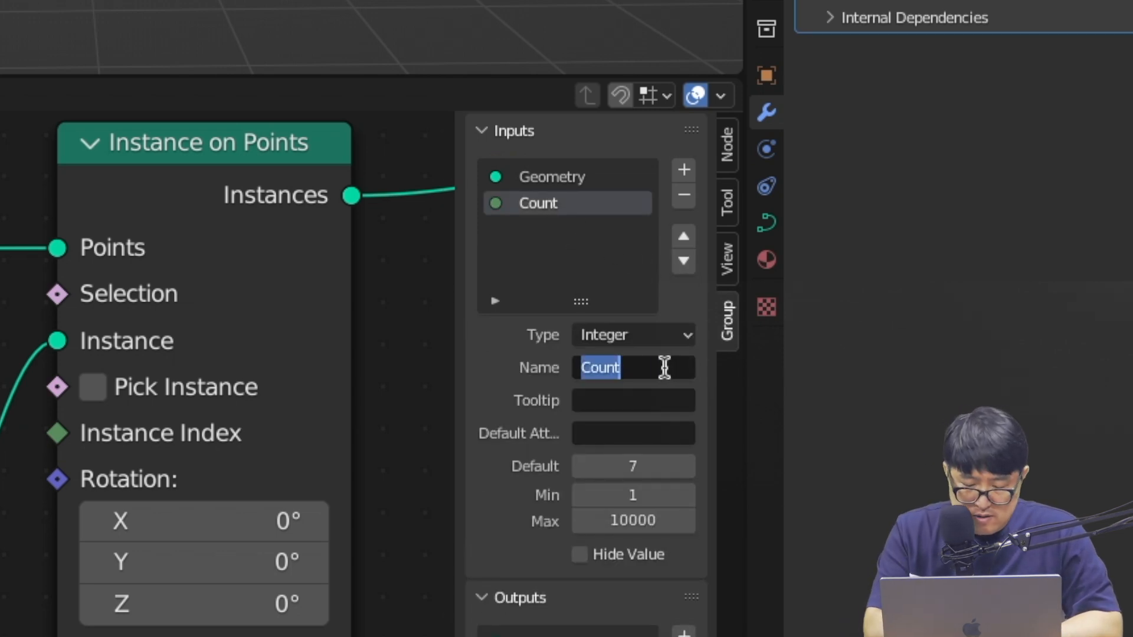
type("height")
key("Return")
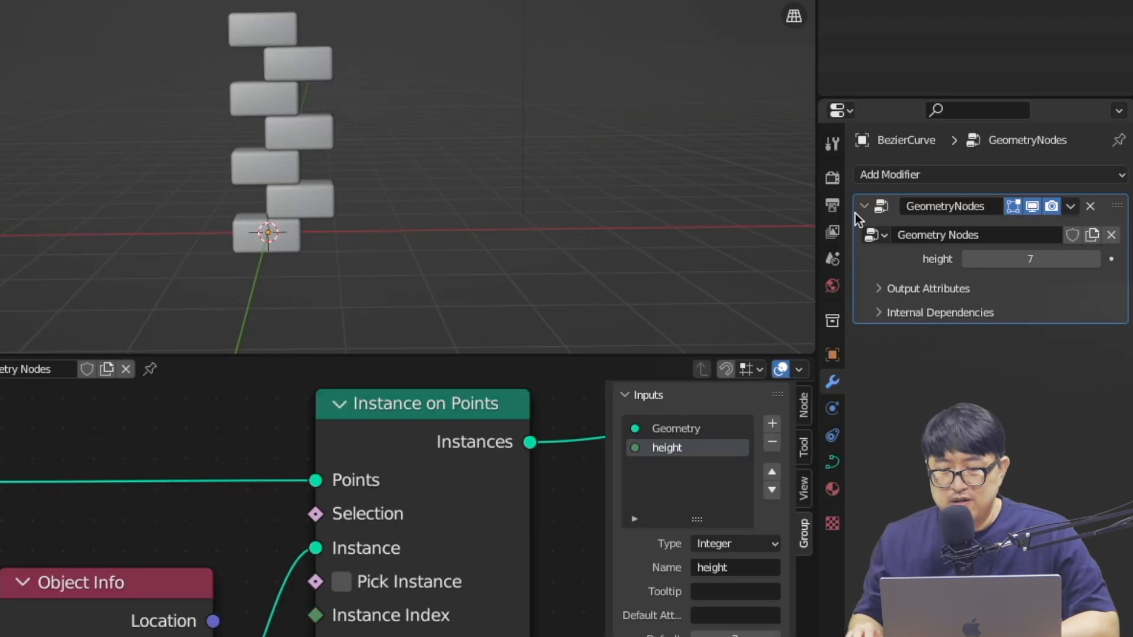
Step: Try lower and higher values for the modifier's height input, ending back at 7
left_click(969, 261)
left_click(968, 261)
left_click(968, 261)
left_click(968, 261)
left_click(1094, 260)
left_click(1095, 260)
left_click(1094, 260)
left_click(1094, 260)
left_click(1094, 260)
left_click(1094, 260)
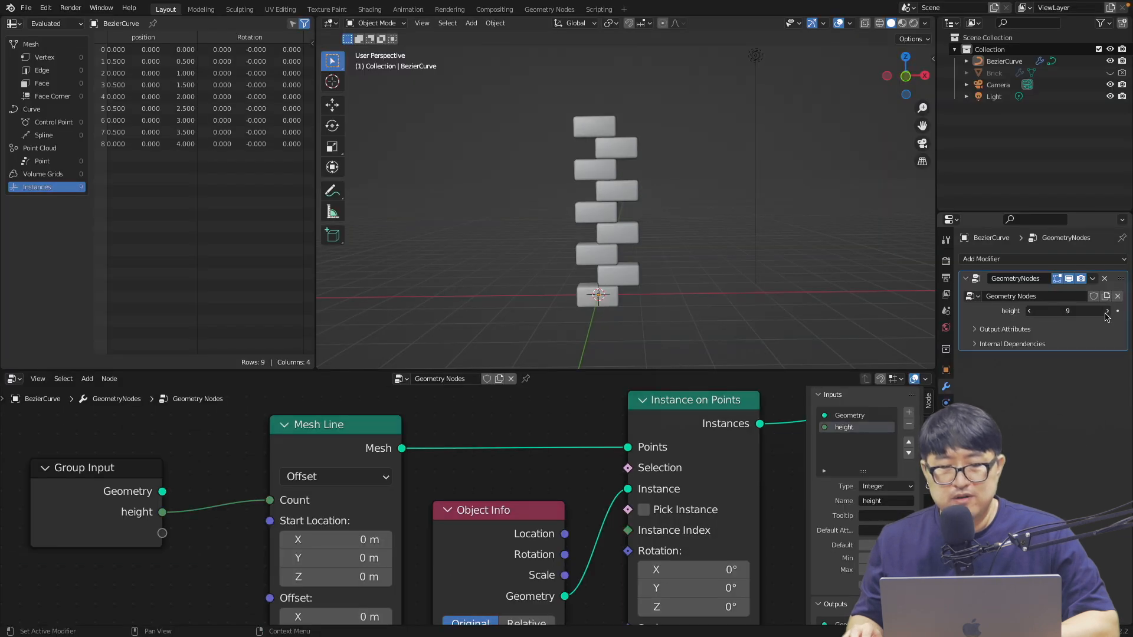
left_click(1094, 261)
left_click(1094, 260)
left_click(1030, 311)
left_click(1030, 311)
left_click(1030, 311)
left_click(1030, 311)
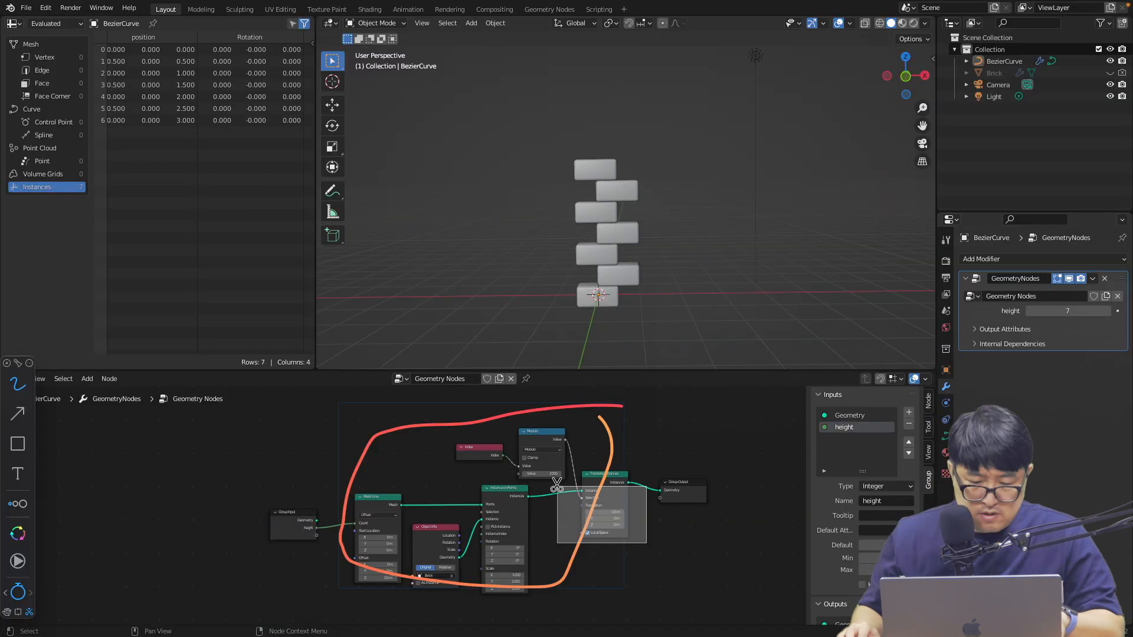
mouse_move(622, 411)
left_mouse_down()
mouse_move(468, 414)
mouse_move(324, 444)
mouse_move(339, 589)
mouse_move(575, 609)
mouse_move(642, 479)
mouse_move(605, 411)
left_mouse_up()
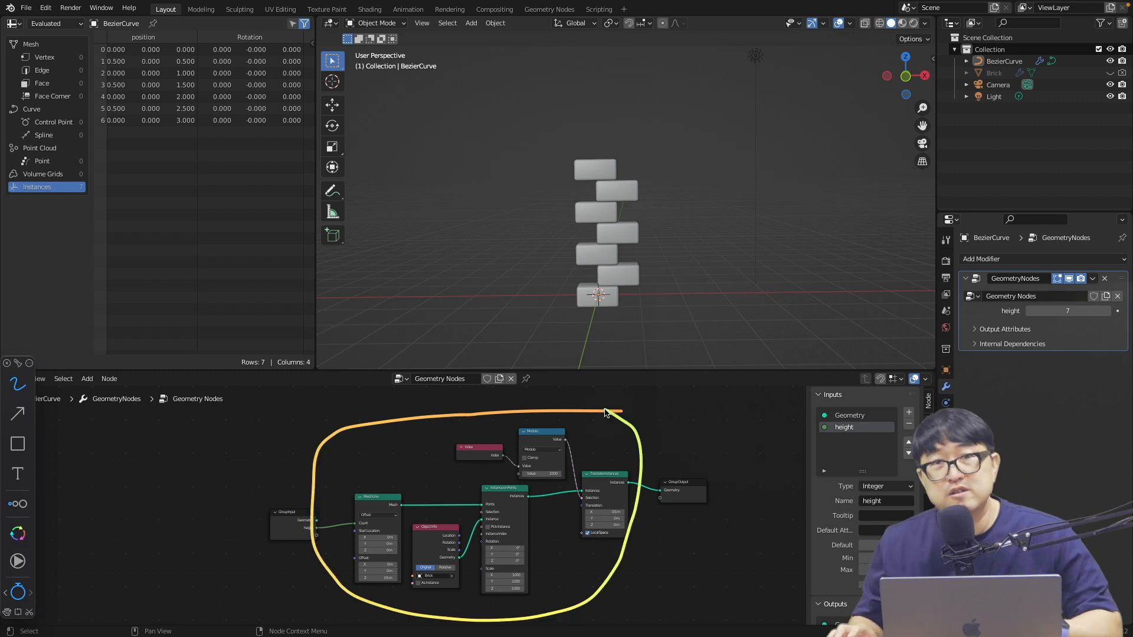
key("Escape")
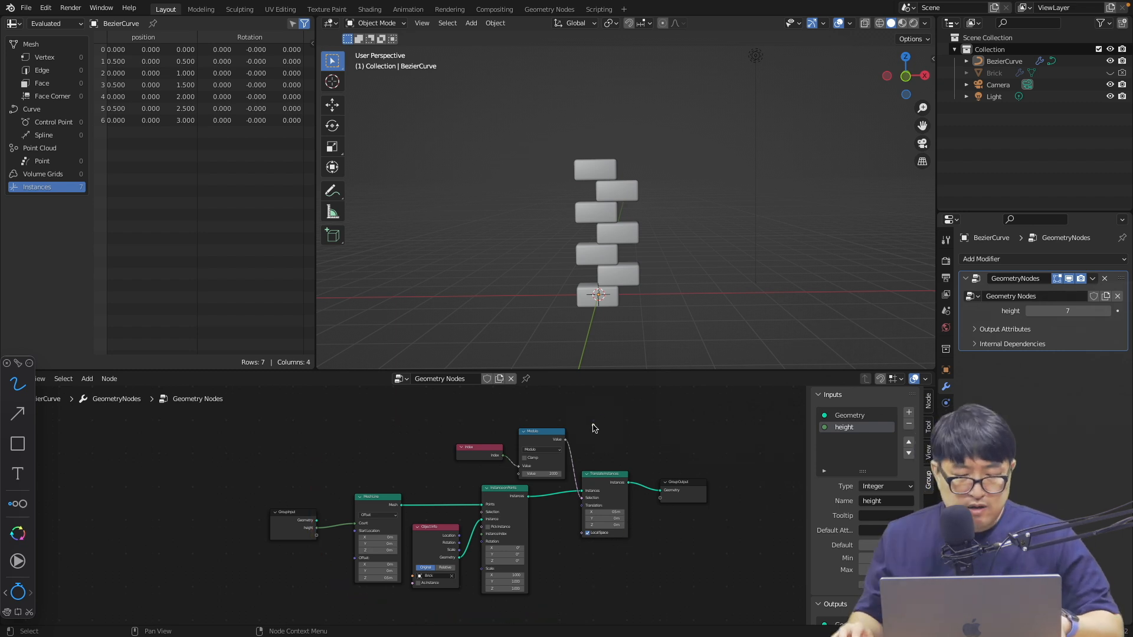
Step: Add a Frame node just above the Mesh Line node
scroll(598, 426, "right", 5)
scroll(496, 464, "down", 1)
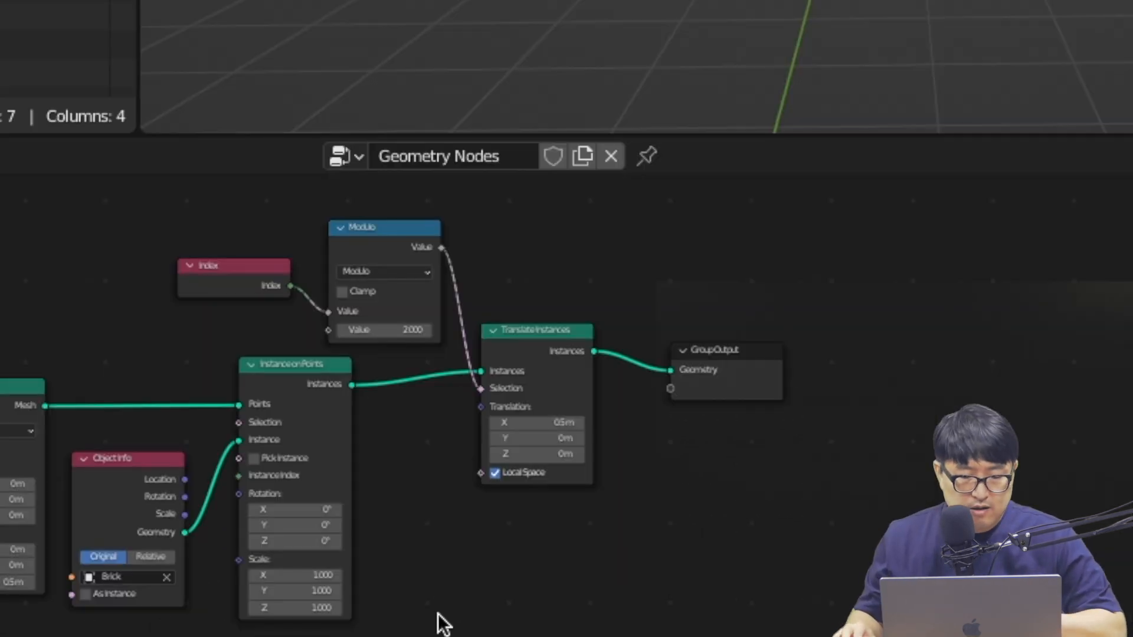
key("shift+a")
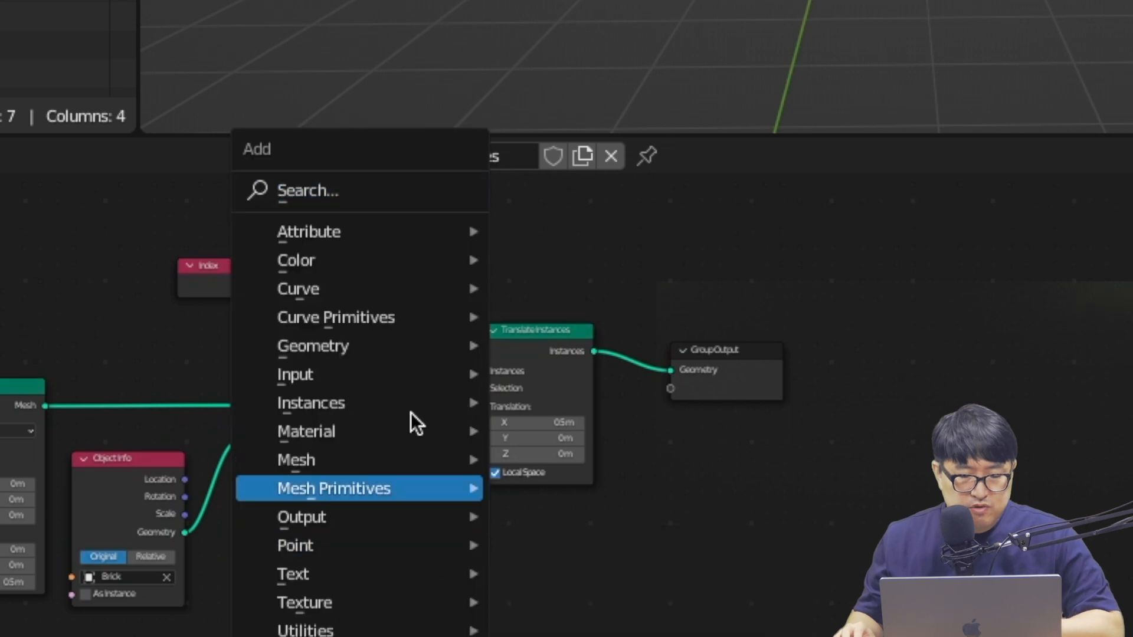
left_click(392, 190)
type("frame")
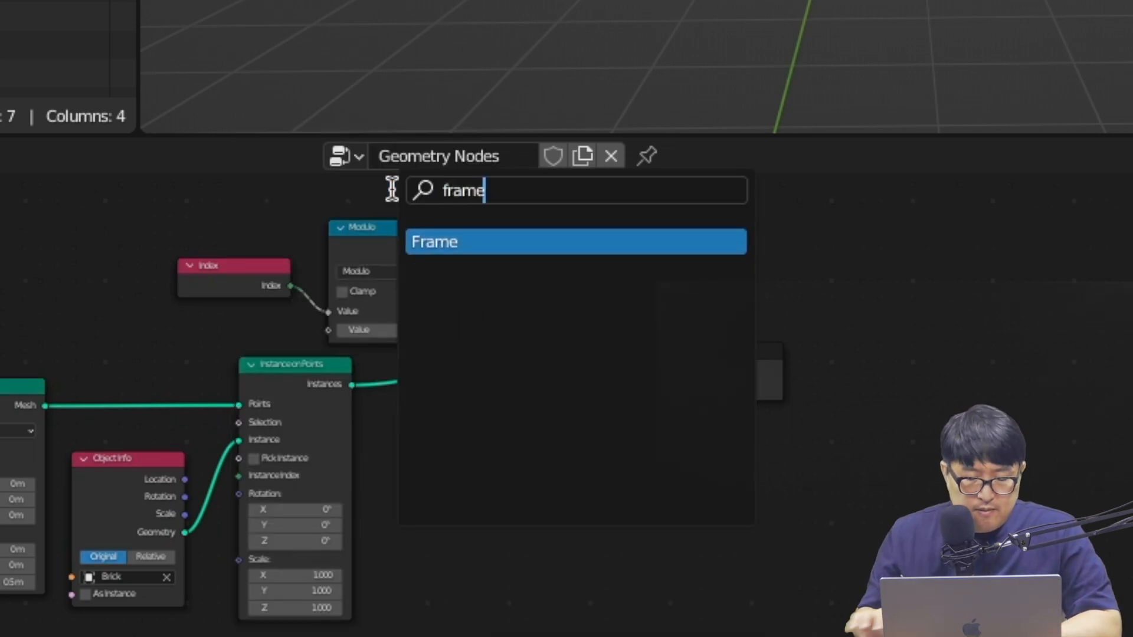
left_click(459, 241)
left_click(18, 342)
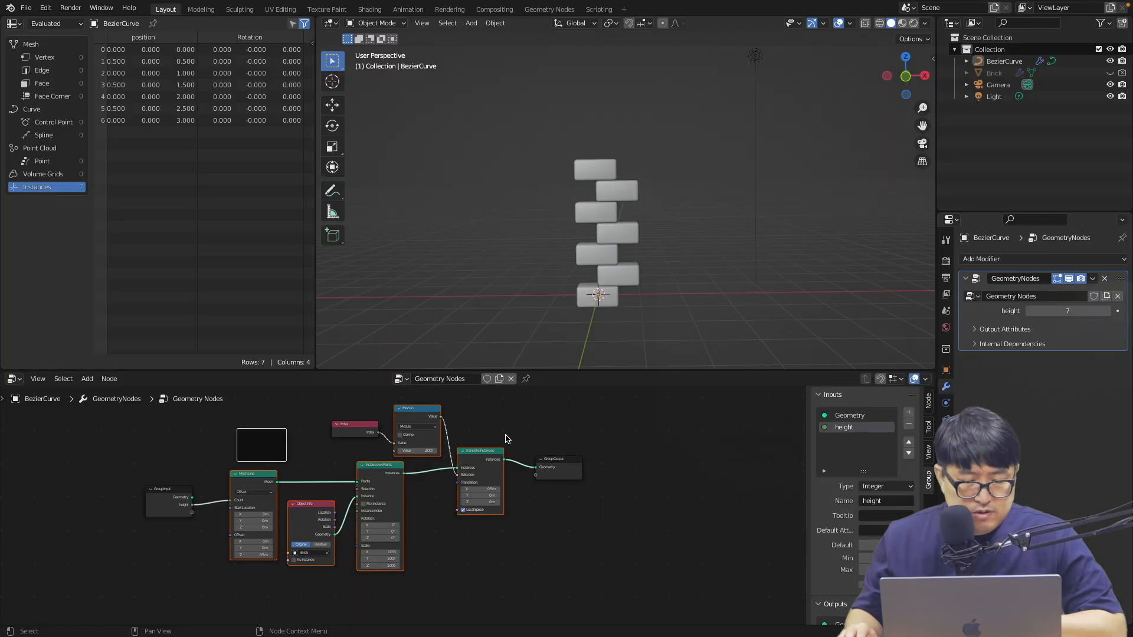
Step: Enclose the brick-stacking nodes, from Mesh Line and Index through Translate Instances, in the new frame
left_click_drag(502, 415, 255, 586)
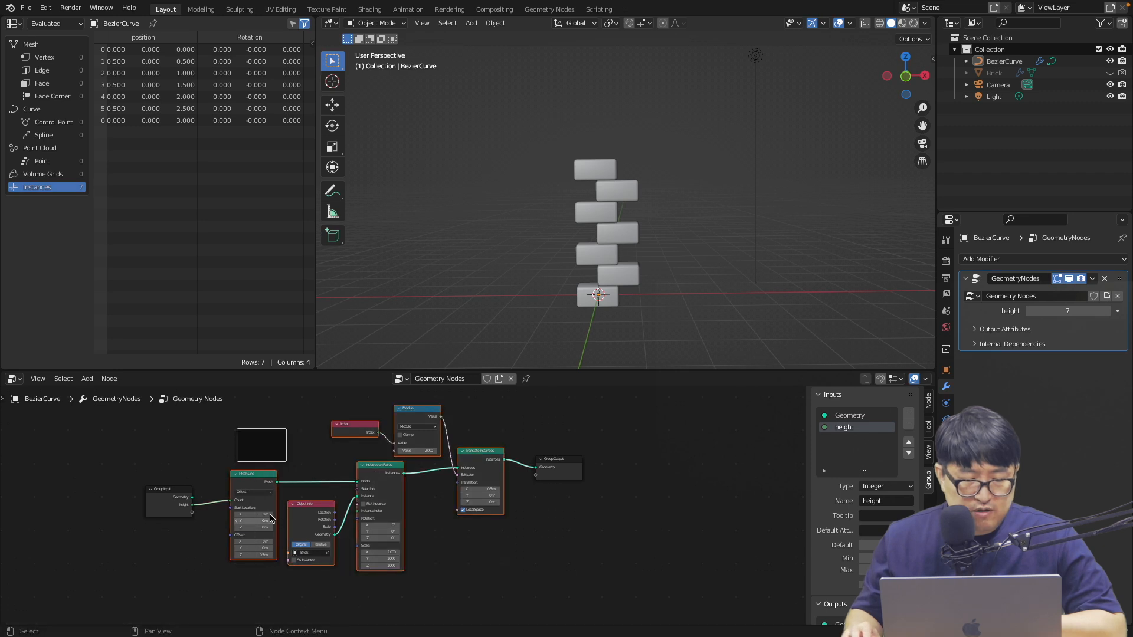
left_click(271, 456, "shift")
left_click_drag(263, 473, 275, 445)
scroll(422, 479, "up", 5)
left_click(333, 465)
mouse_move(347, 455)
left_mouse_down()
mouse_move(334, 443)
mouse_move(331, 461)
left_mouse_up()
scroll(384, 476, "down", 3)
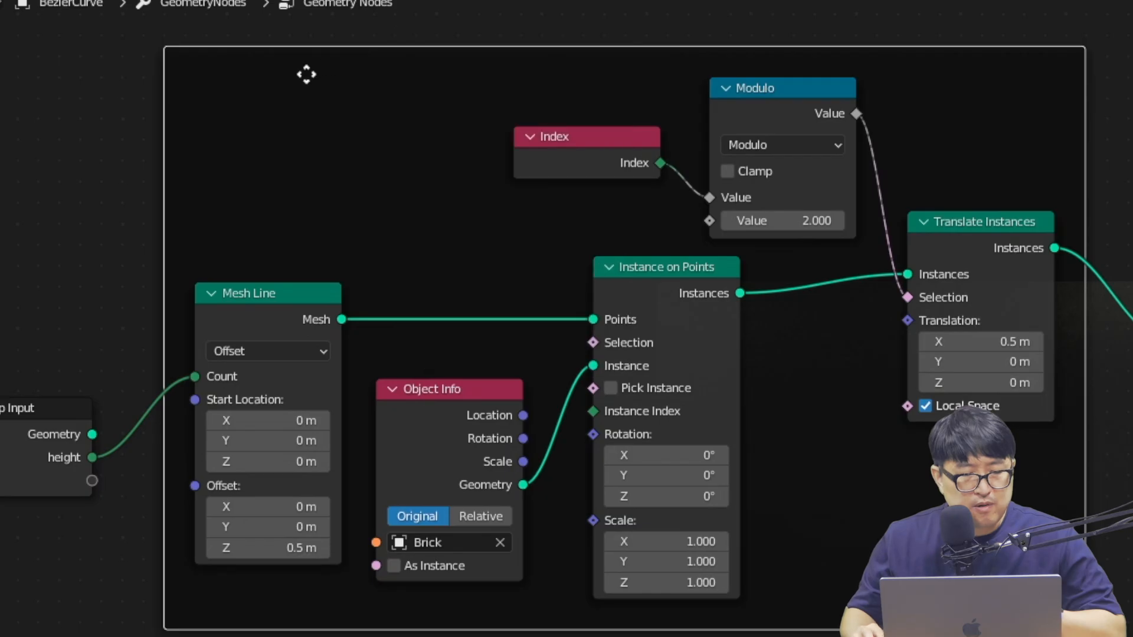
Step: Label the frame Instance
right_click(276, 433)
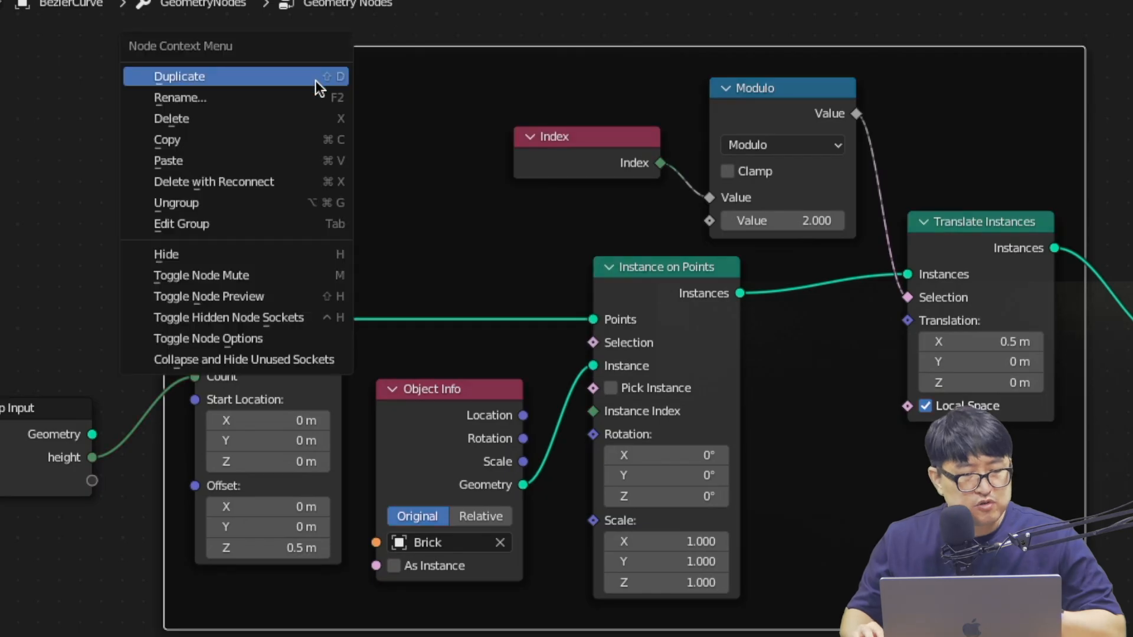
left_click(196, 98)
type("Instance")
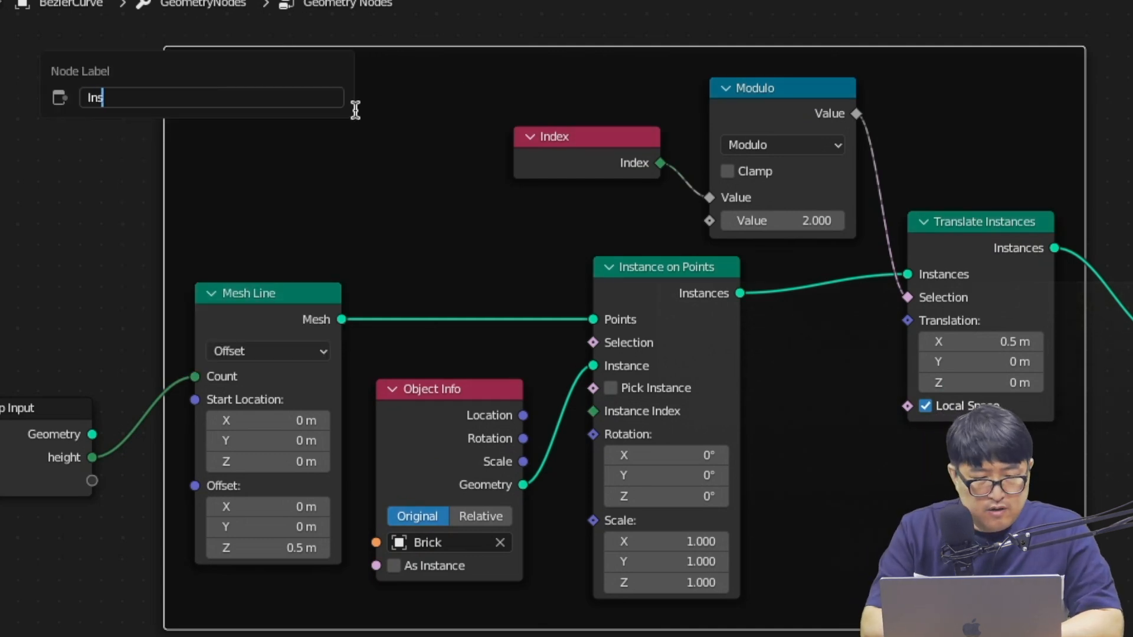
key("Return")
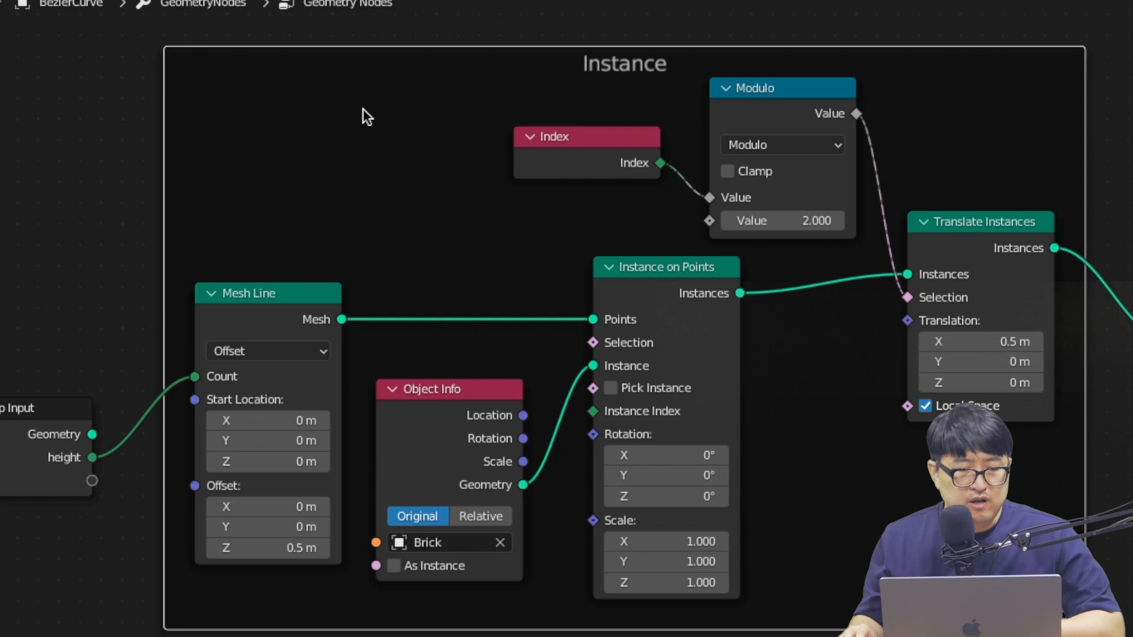
Step: Enlarge the node editor, move the Instance frame below the group nodes, and detach Translate Instances from Group Output
scroll(500, 217, "down", 10)
left_click_drag(220, 449, 153, 408)
left_click_drag(331, 359, 267, 464)
scroll(415, 449, "up", 5)
left_click_drag(539, 419, 512, 519)
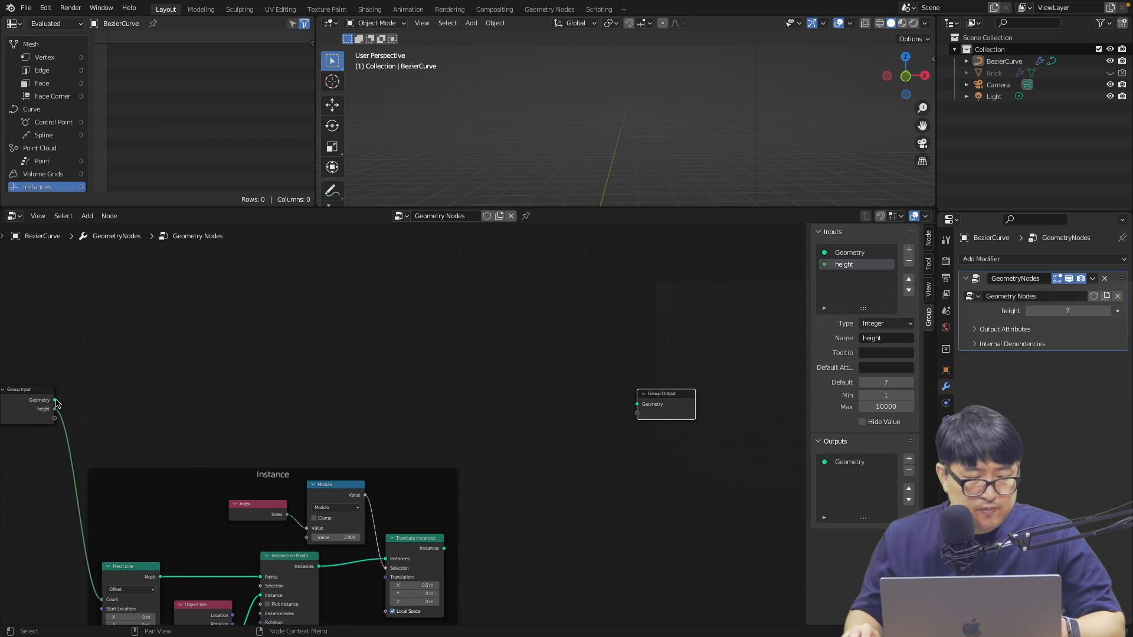
Step: Connect the Group Input's Geometry directly to the Group Output's Geometry
left_click_drag(54, 400, 637, 405)
scroll(598, 169, "up", 5)
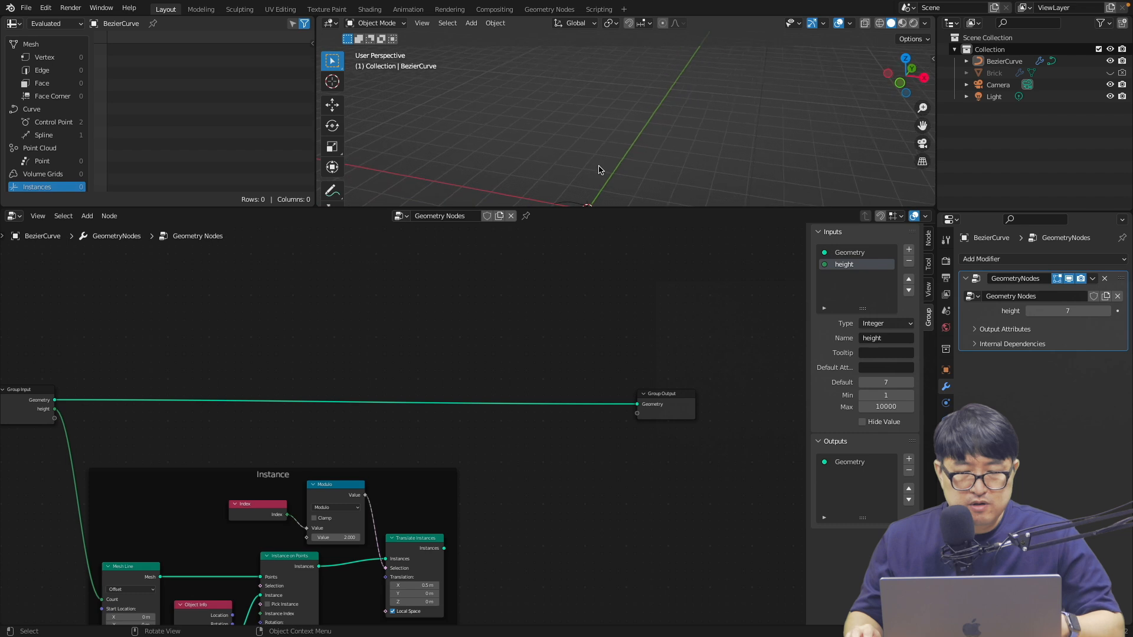
scroll(595, 167, "down", 5, "shift")
scroll(595, 167, "left", 2, "shift")
Step: Shift the Instance frame slightly left and insert an Instance on Points node between Group Input and Group Output
left_click_drag(269, 470, 198, 474)
key("shift+a")
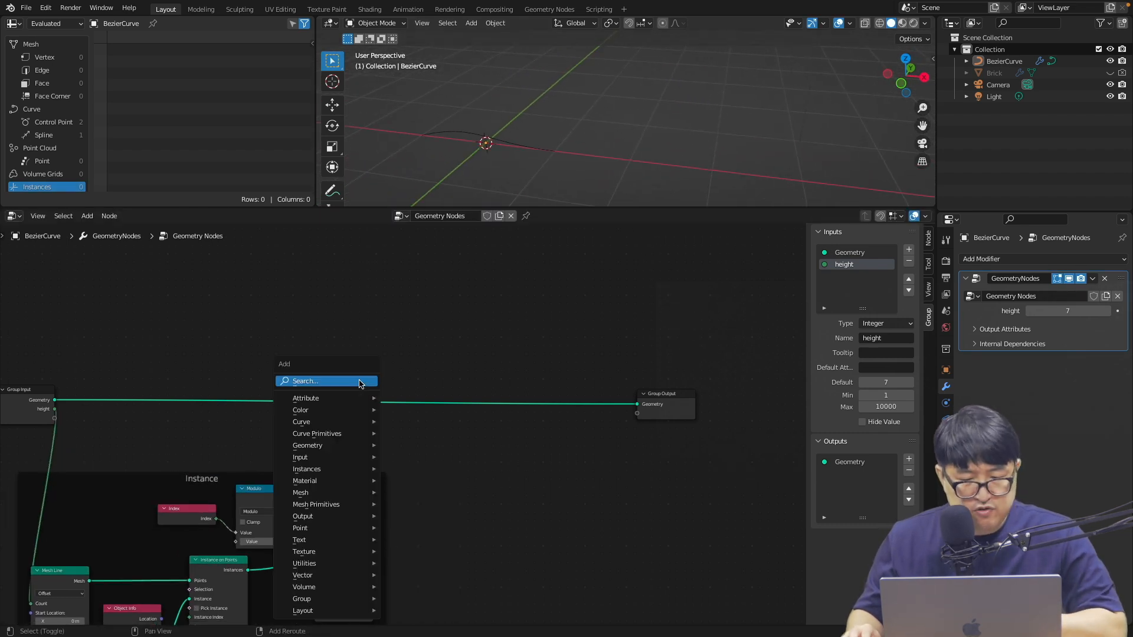
type("instance")
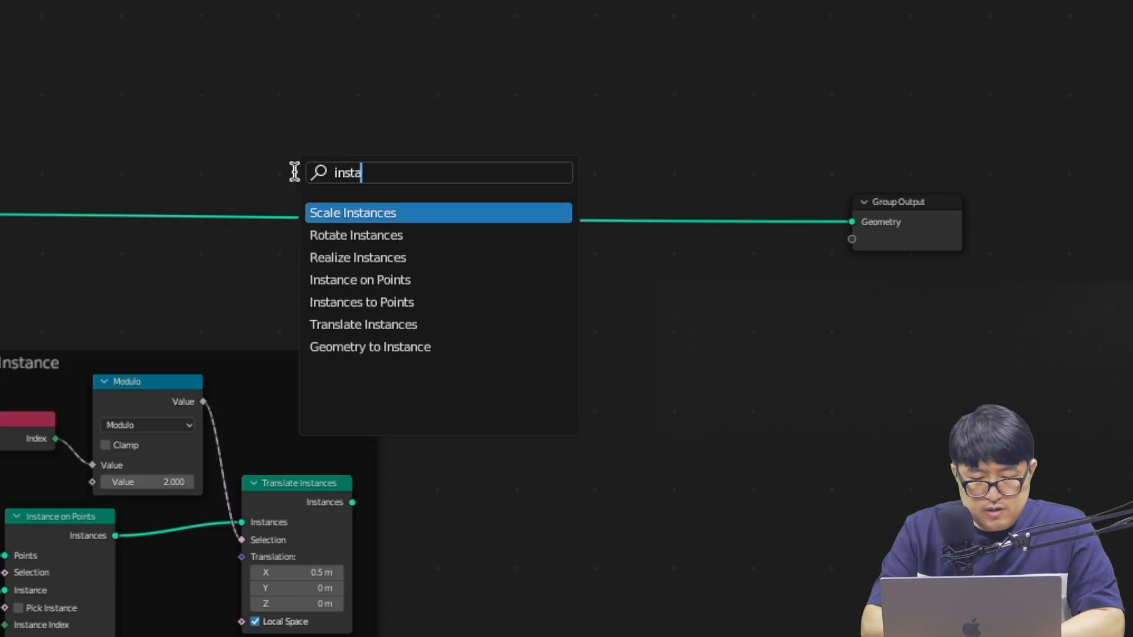
left_click(439, 280)
left_click(648, 286)
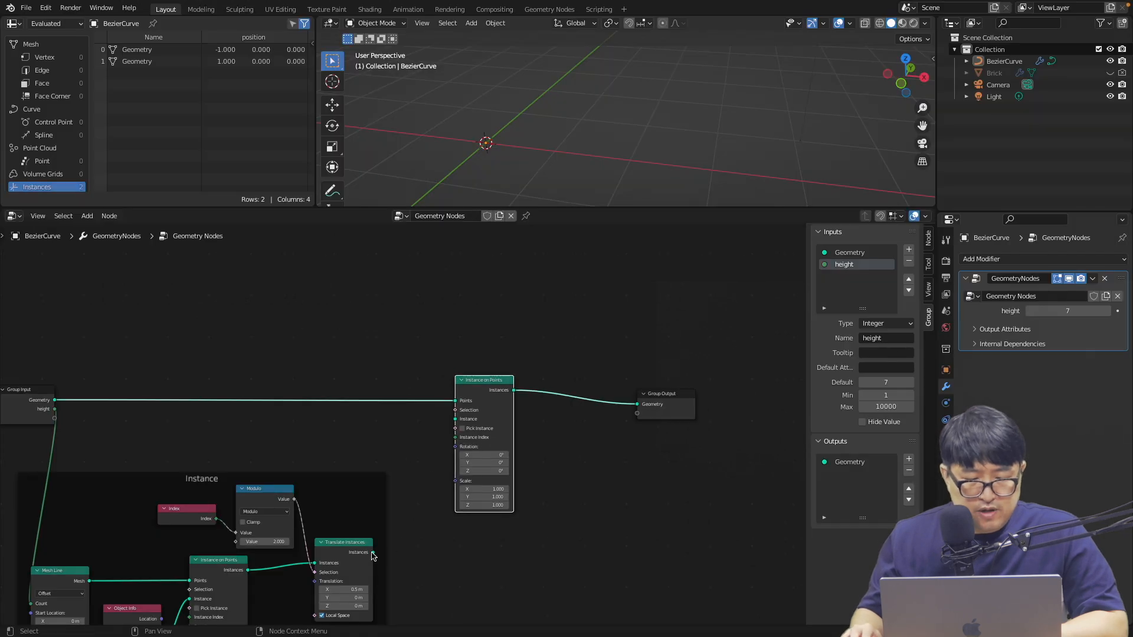
Step: Connect the Translate Instances output to the Instance input of the new Instance on Points node
left_click_drag(372, 553, 425, 458)
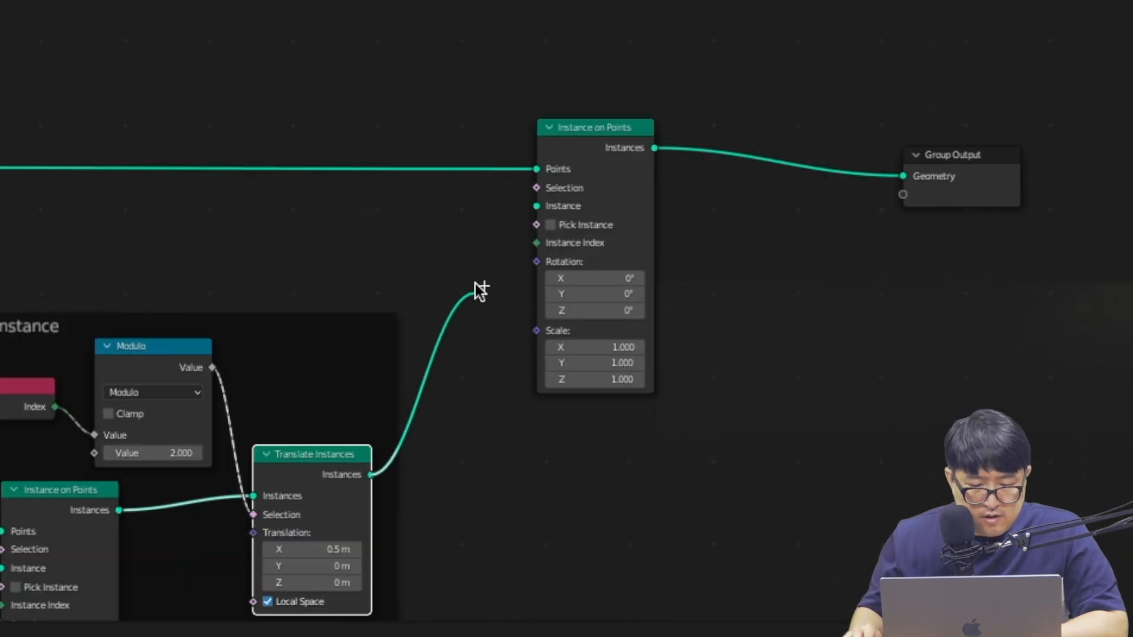
left_click_drag(476, 283, 537, 208)
scroll(559, 185, "down", 5)
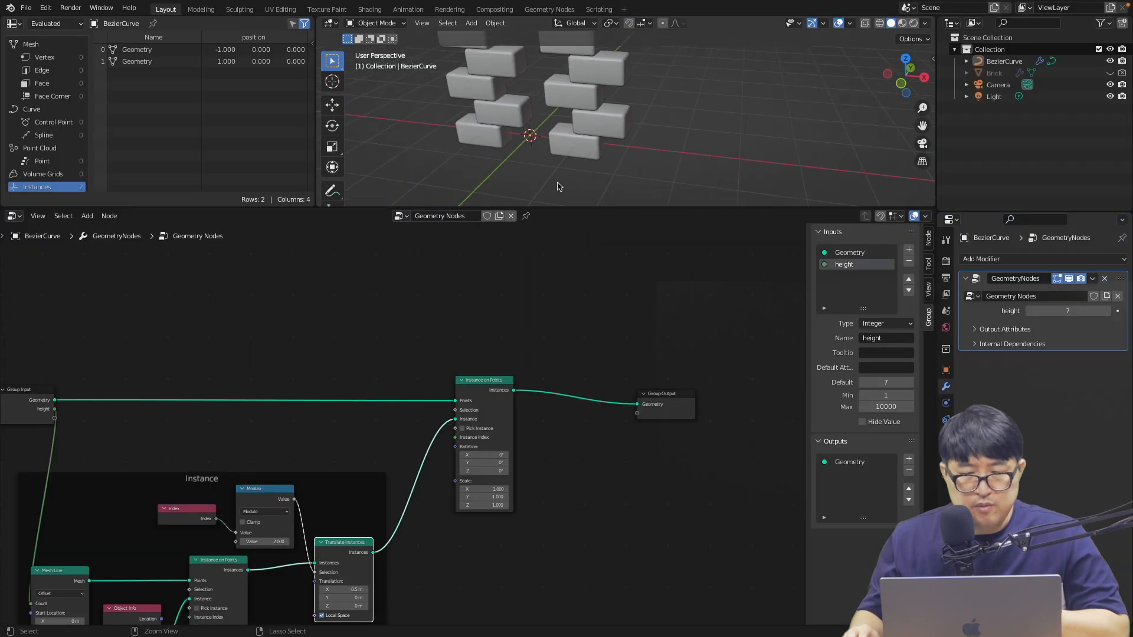
scroll(559, 184, "up", 5, "shift")
scroll(559, 185, "down", 2, "shift")
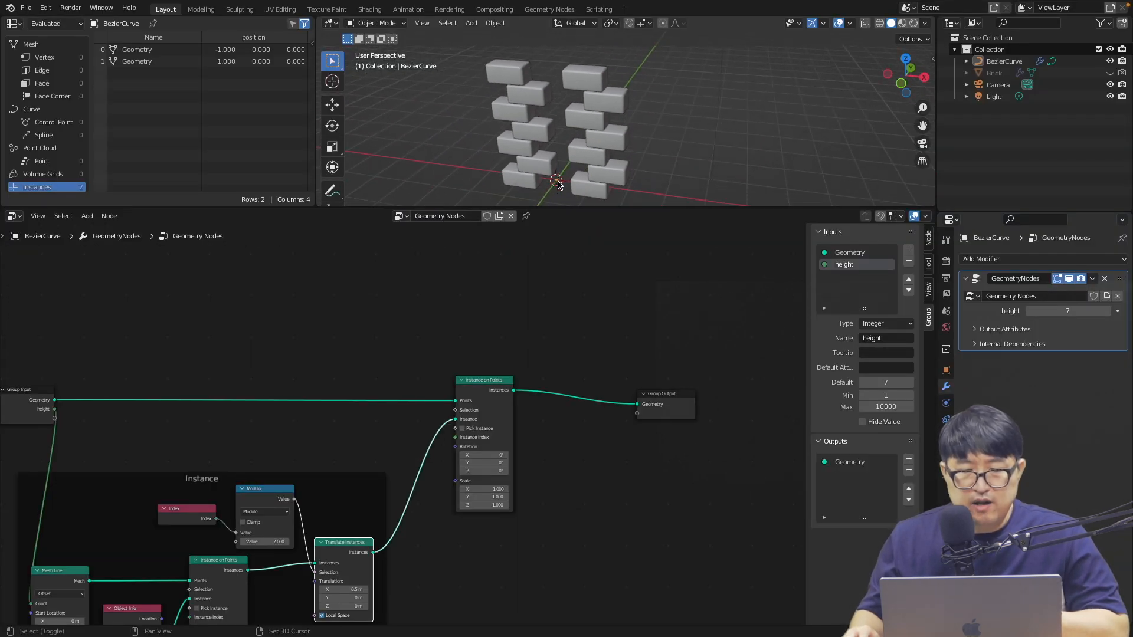
scroll(559, 185, "down", 5)
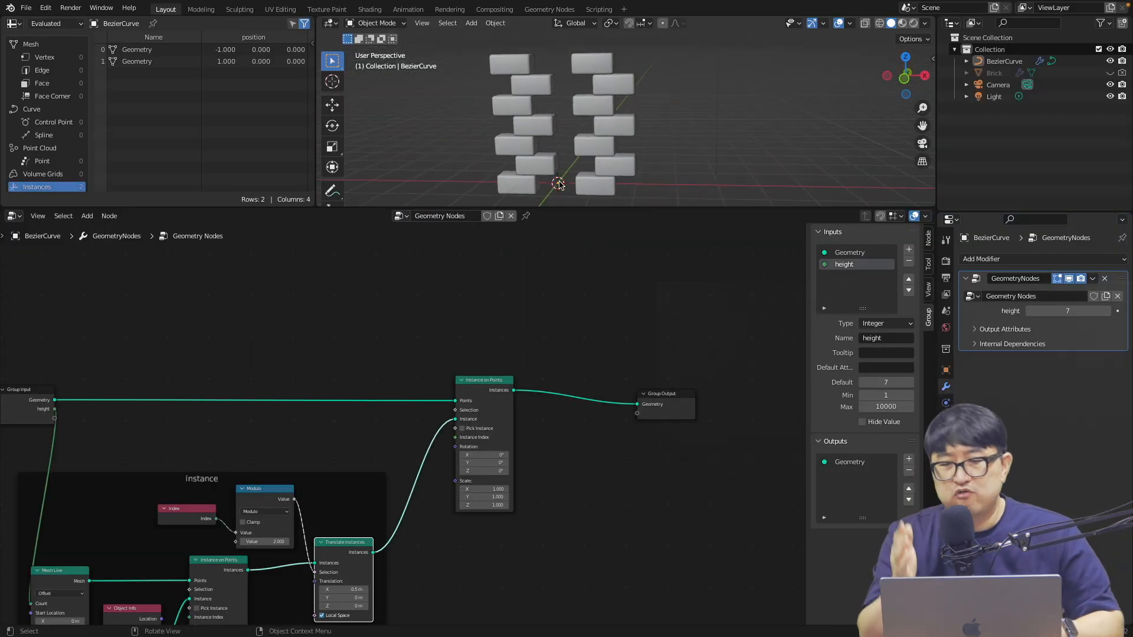
Step: Enlarge the 3D viewport and bring the new Instance on Points node and Group Output closer together
left_click_drag(560, 208, 561, 395)
scroll(563, 358, "up", 3)
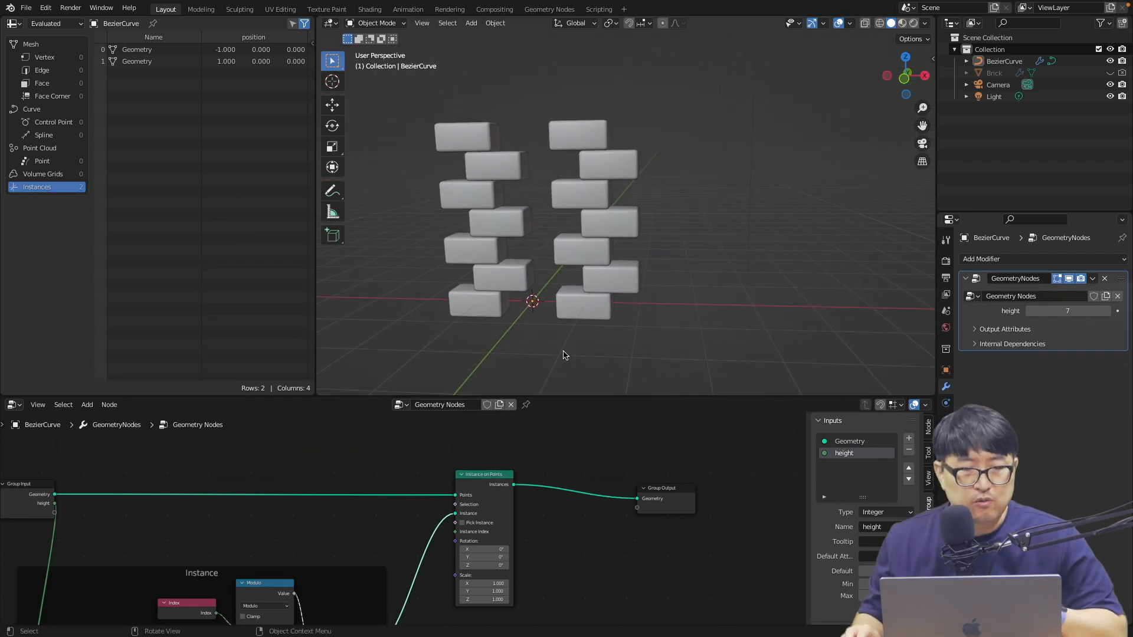
scroll(564, 356, "right", 5)
scroll(564, 355, "left", 5)
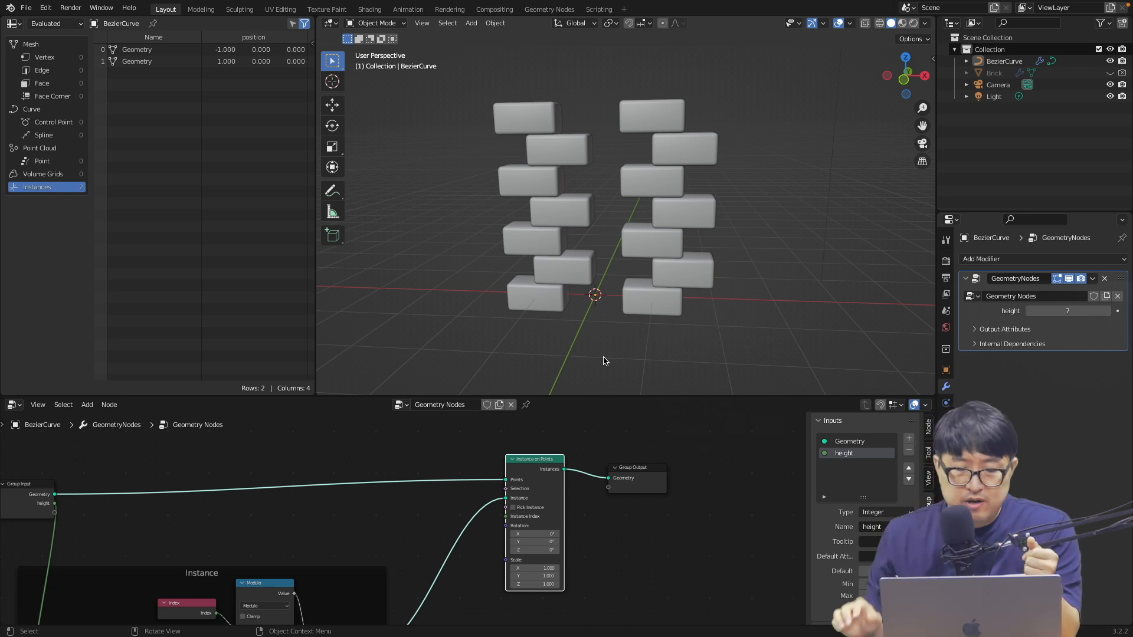
Step: Insert a Resample Curve node between Group Input and the Instance on Points node
key("shift+a")
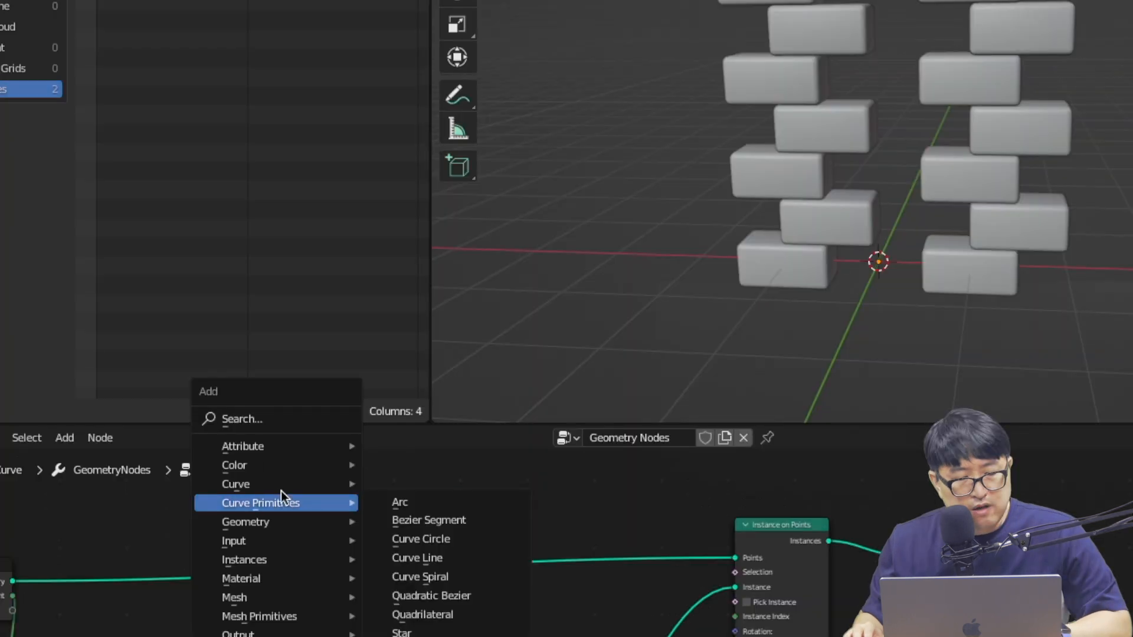
mouse_move(225, 436)
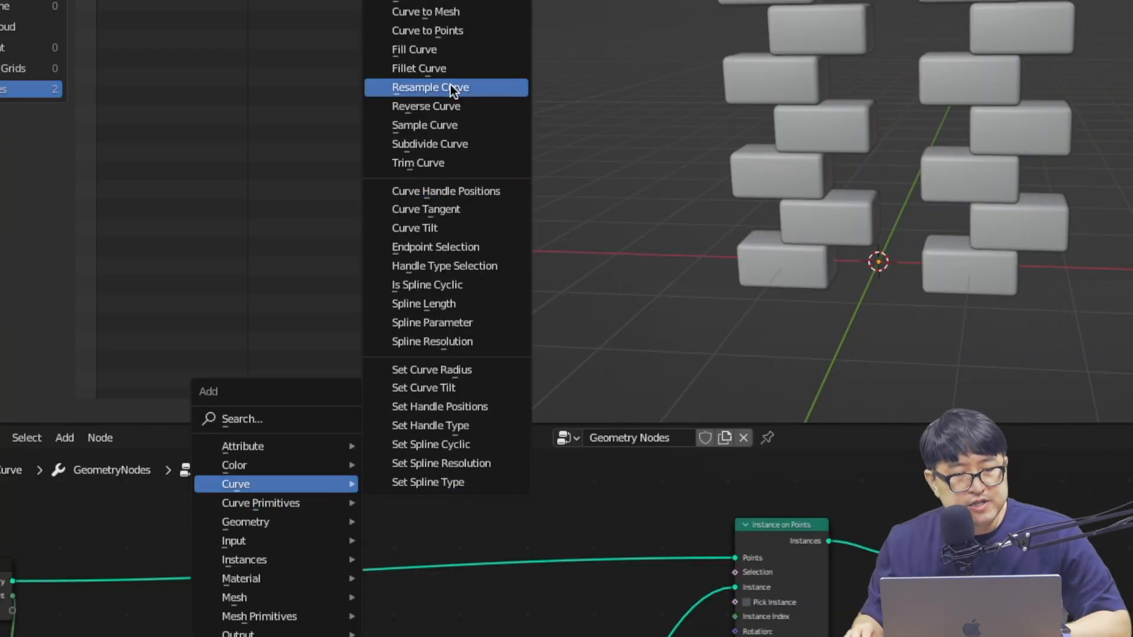
left_click(445, 87)
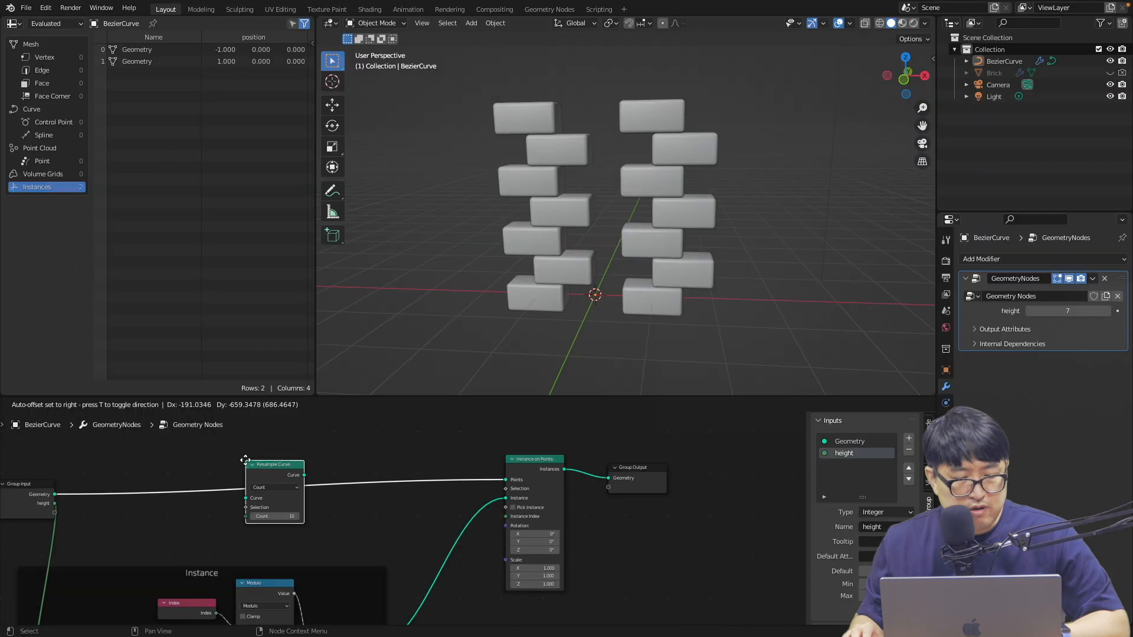
left_click(245, 460)
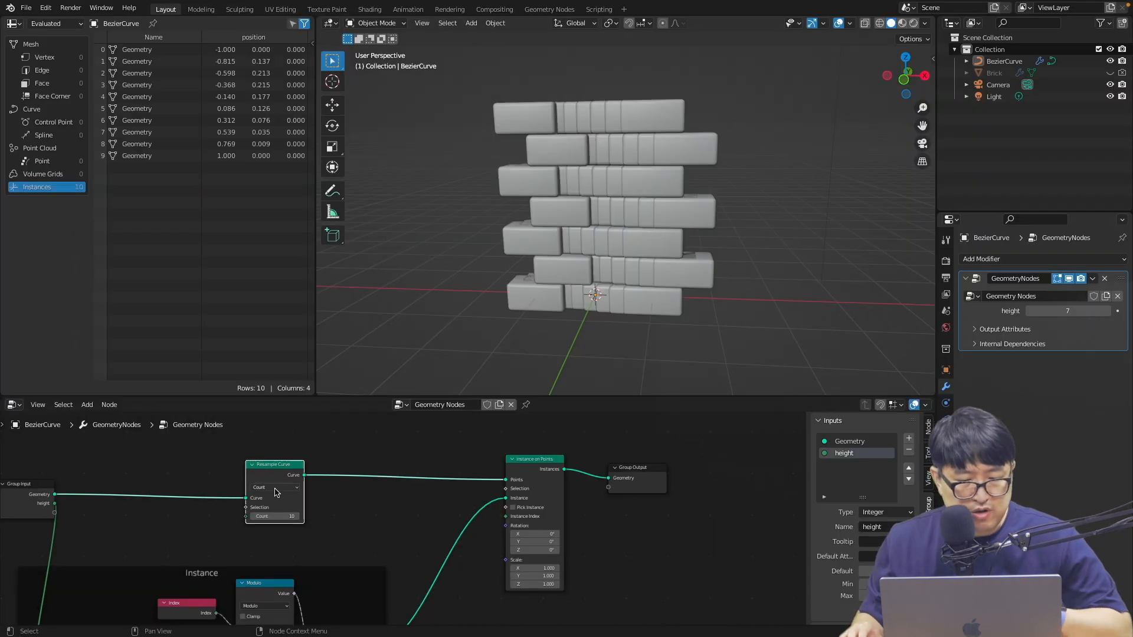
Step: Try low Count values on the Resample Curve node, going down to 1 and ending at 2
scroll(285, 482, "up", 4)
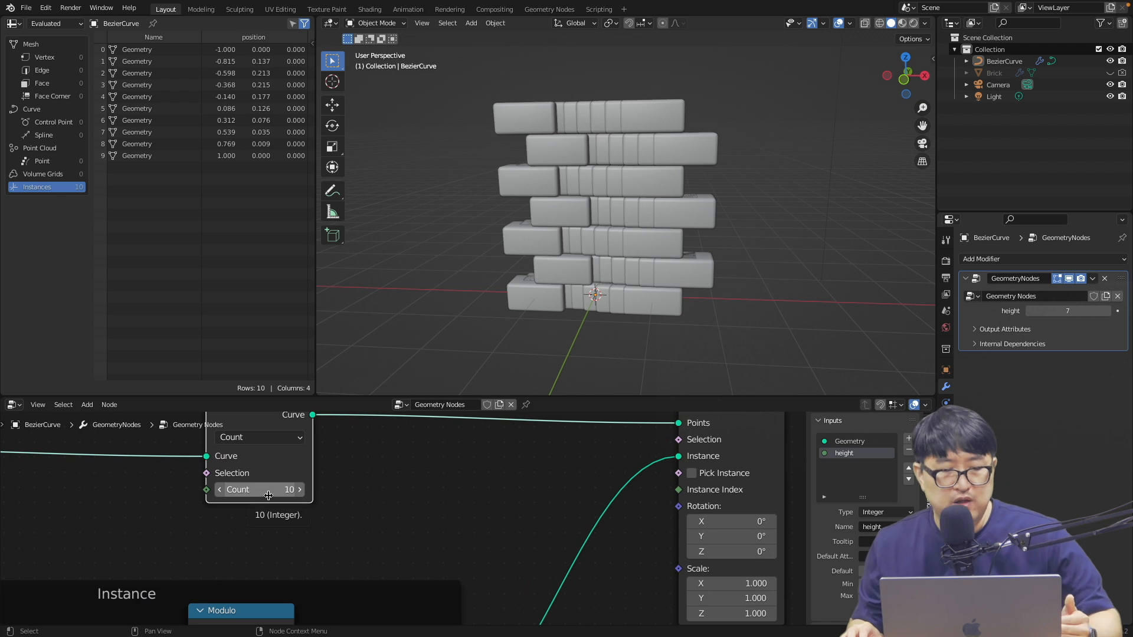
left_click(220, 490)
left_click(220, 490)
left_click(220, 490)
left_click(220, 490)
left_click(220, 490)
left_click(220, 490)
left_click(221, 490)
left_click(220, 490)
left_click(220, 490)
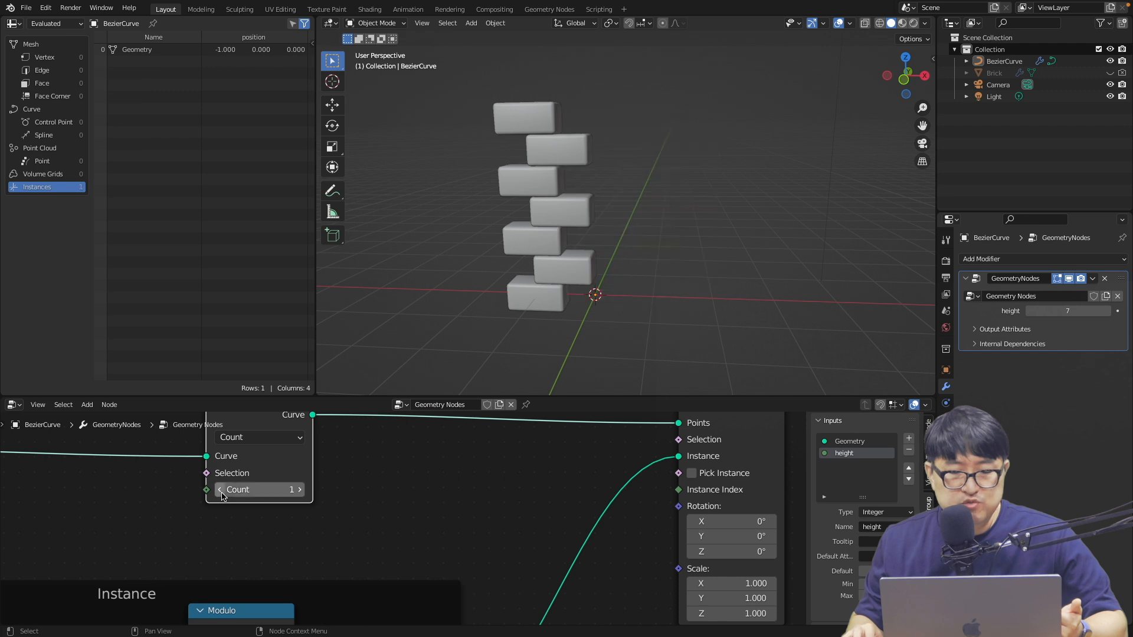
left_click(299, 490)
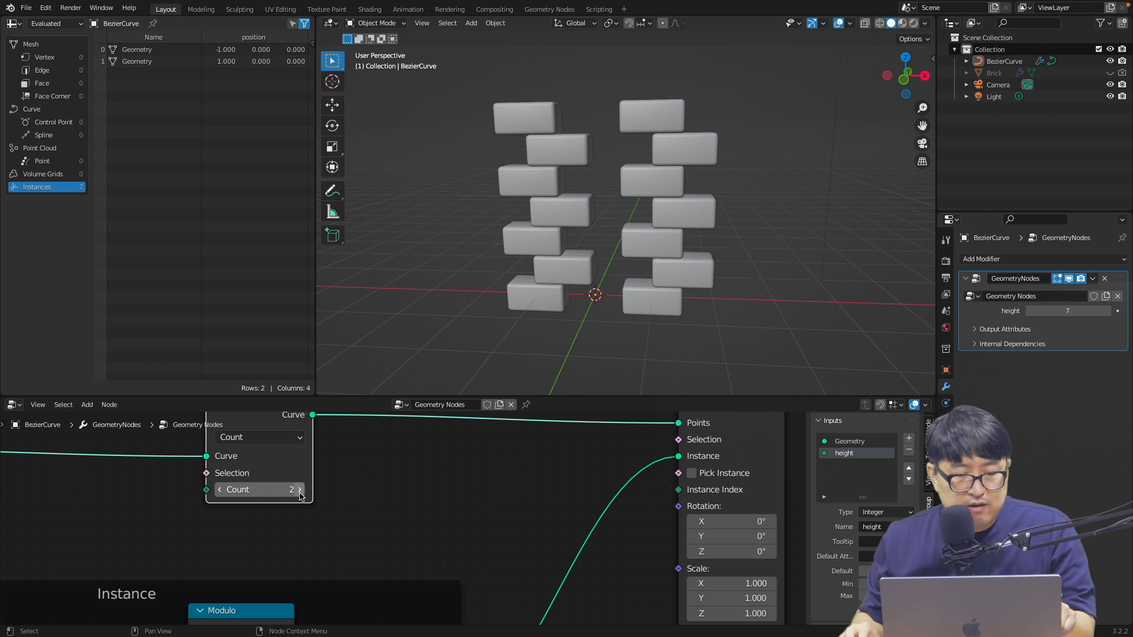
left_click(299, 494)
left_click(220, 491)
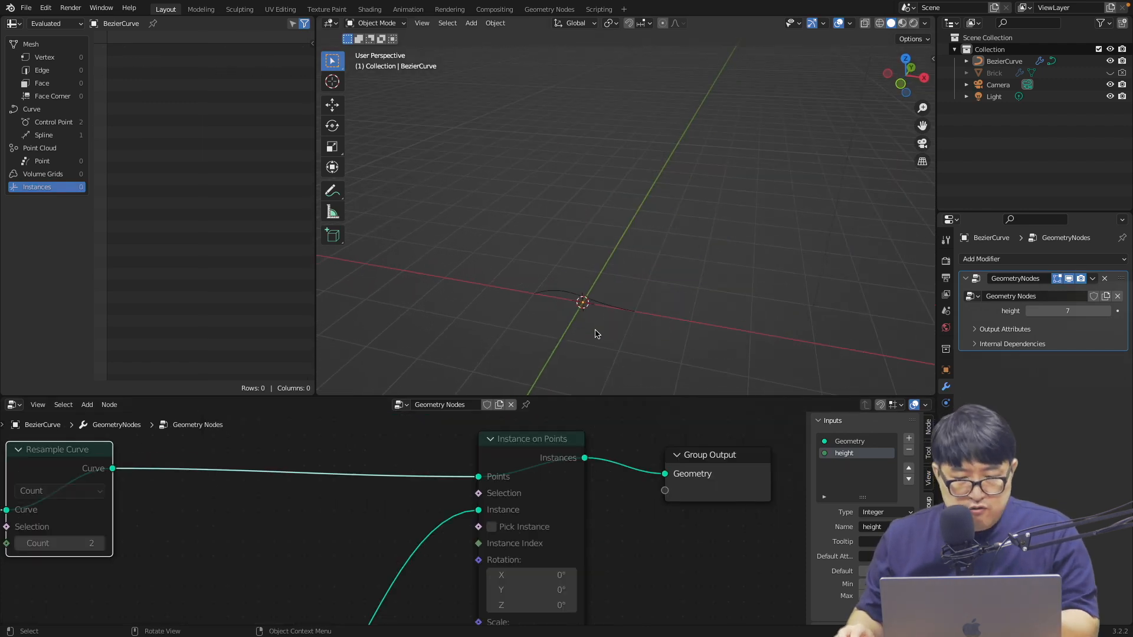
Step: Mute the Resample Curve and Instance on Points nodes and select the bare Bezier curve in the viewport
left_click(560, 291)
scroll(582, 329, "up", 6)
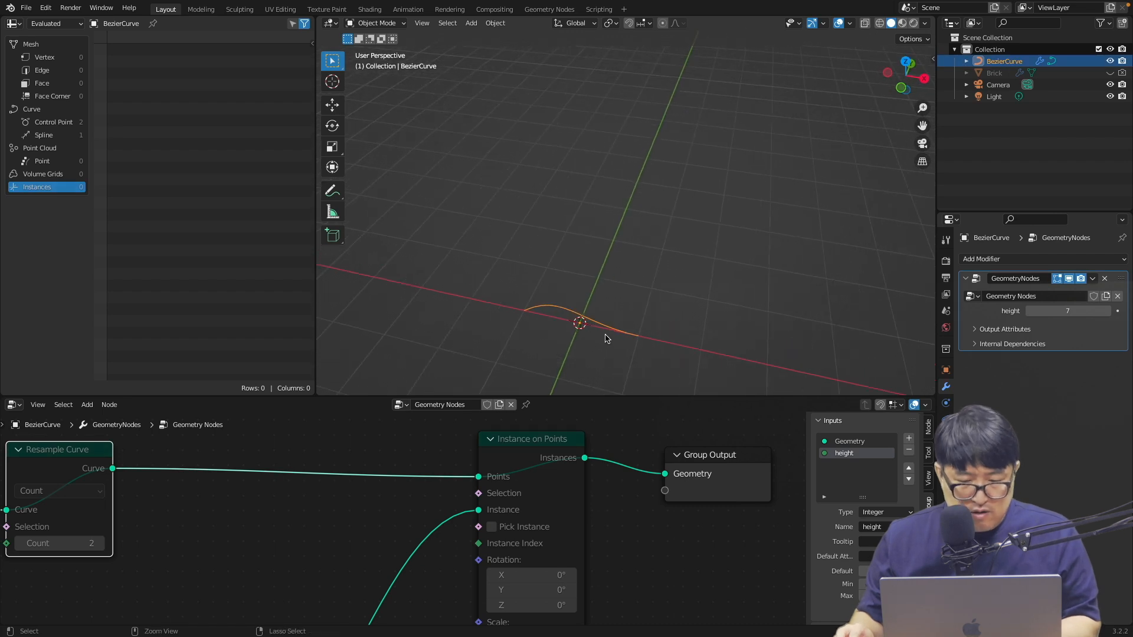
scroll(608, 340, "down", 5)
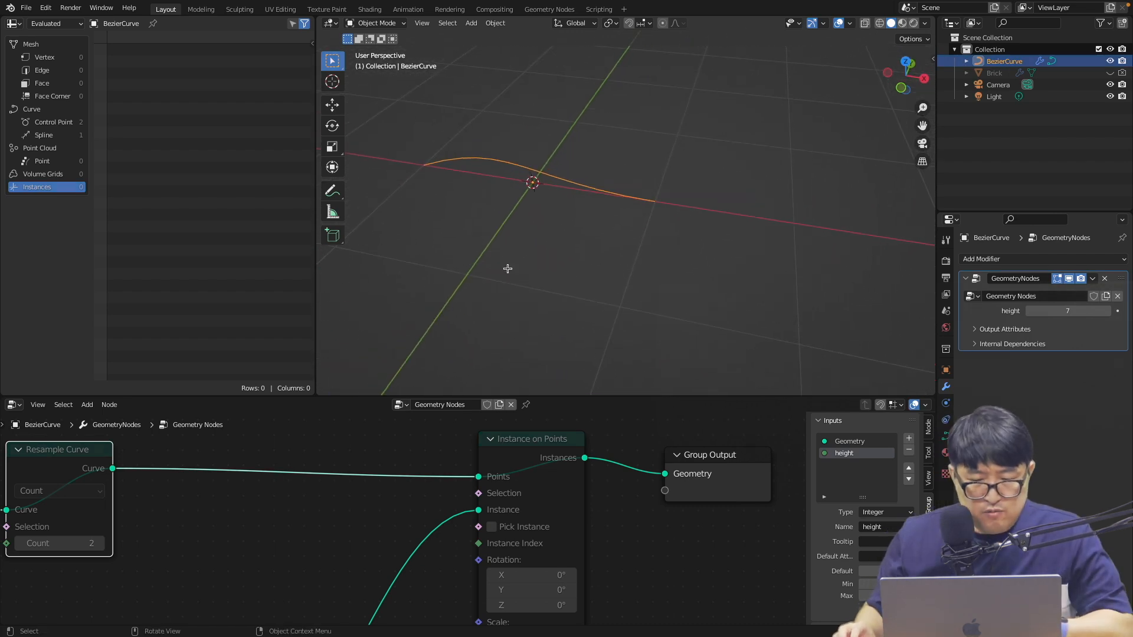
Step: Straighten the Bezier curve in Edit Mode by setting the handle type of both end points to Vector
key("Tab")
scroll(488, 240, "left", 5)
scroll(487, 240, "right", 3)
left_click(407, 202)
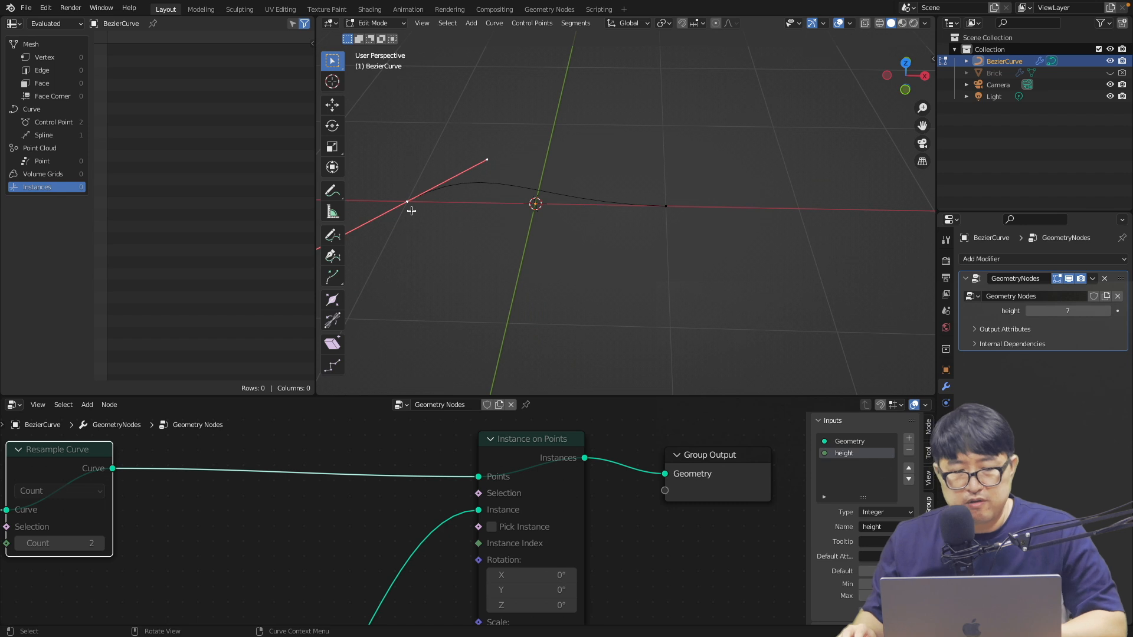
key("v")
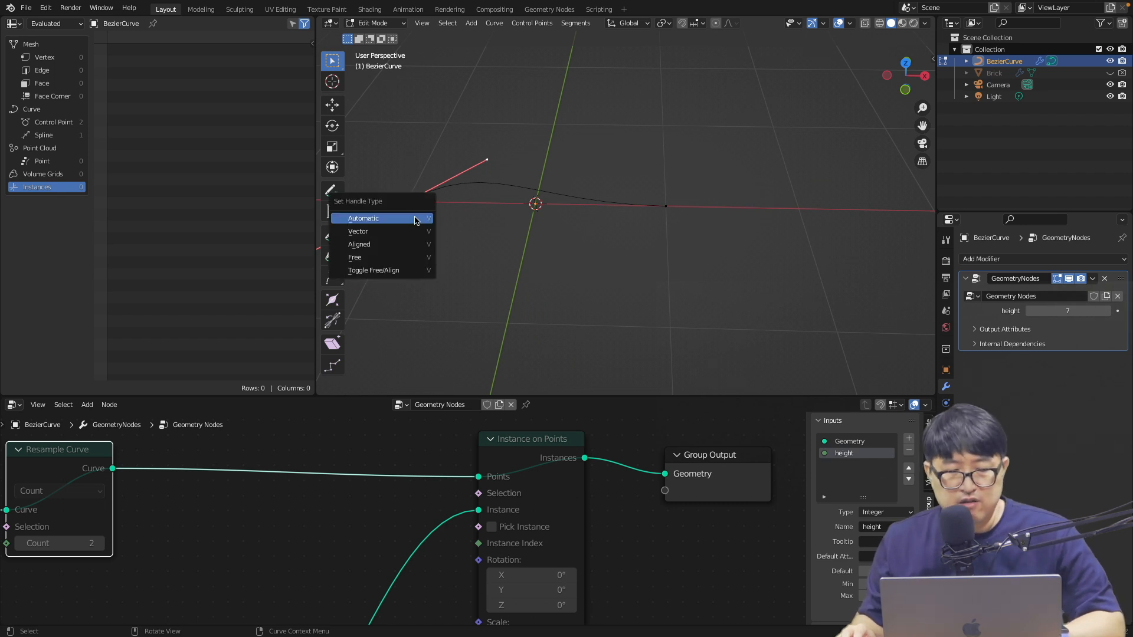
left_click(384, 193)
scroll(419, 213, "right", 5)
scroll(420, 212, "left", 3)
left_click(658, 205)
left_click(420, 170)
key("Tab")
Step: Unmute the Resample Curve and Instance on Points nodes, and select Instance on Points
scroll(471, 224, "left", 5)
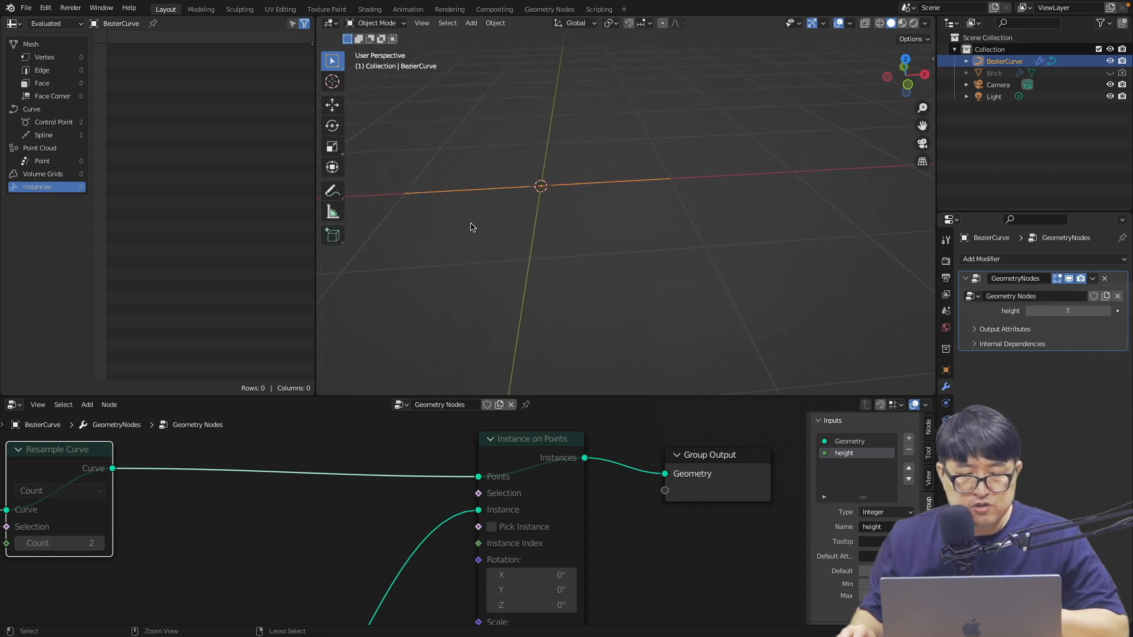
scroll(471, 224, "right", 4)
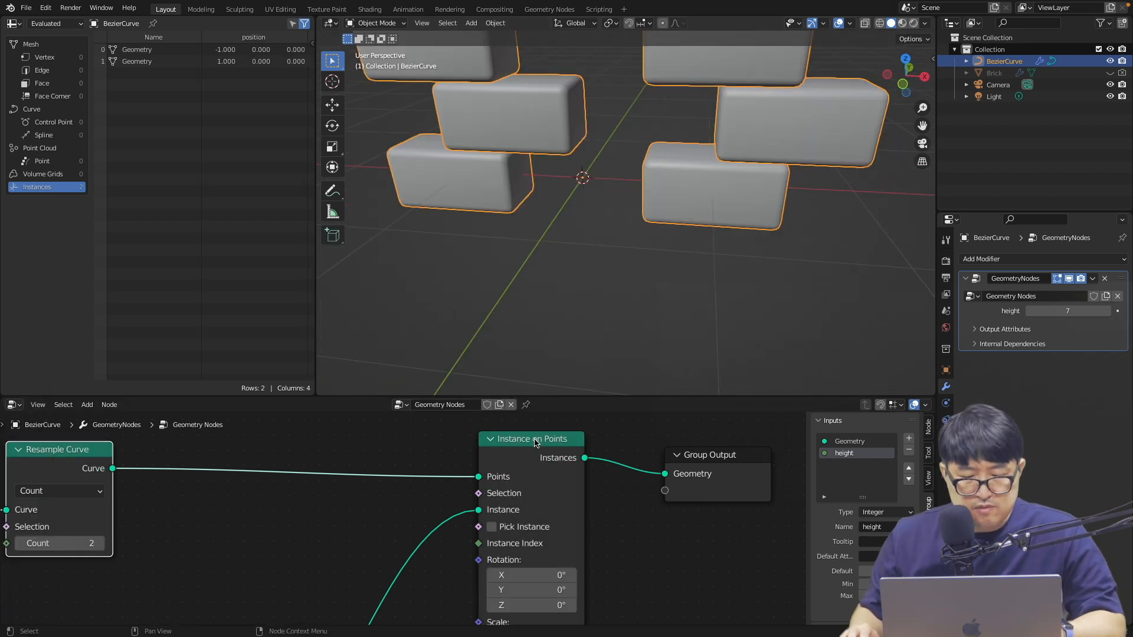
left_click(541, 443)
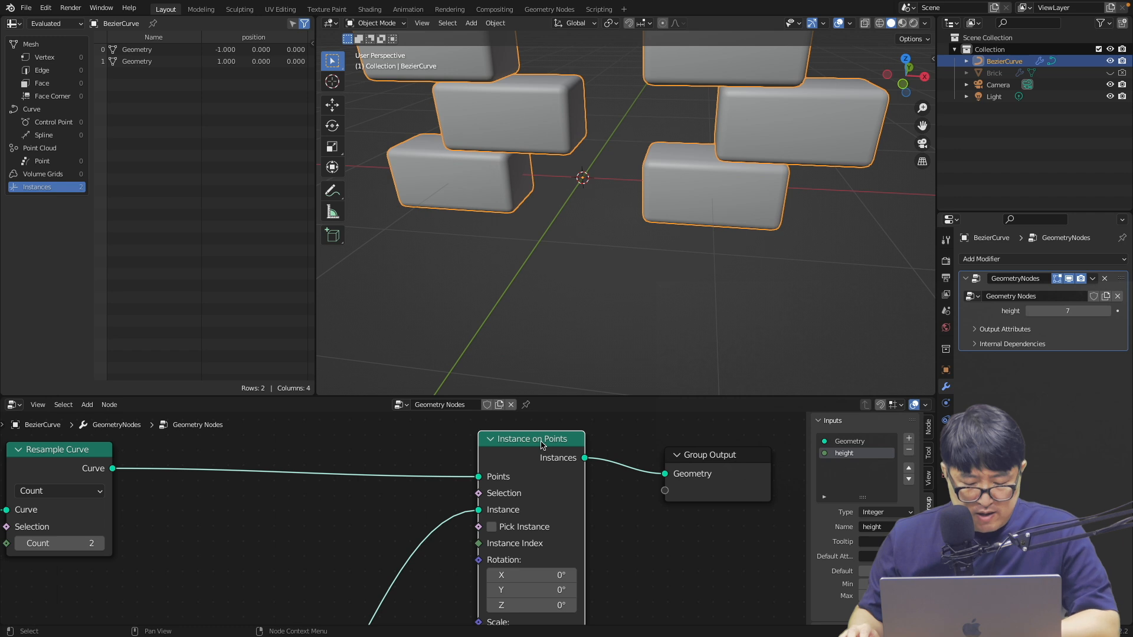
Step: Mute Instance on Points temporarily to mark 1 m lengths on the bare curve, and examine the gap between the two brick stacks
key("ctrl+m")
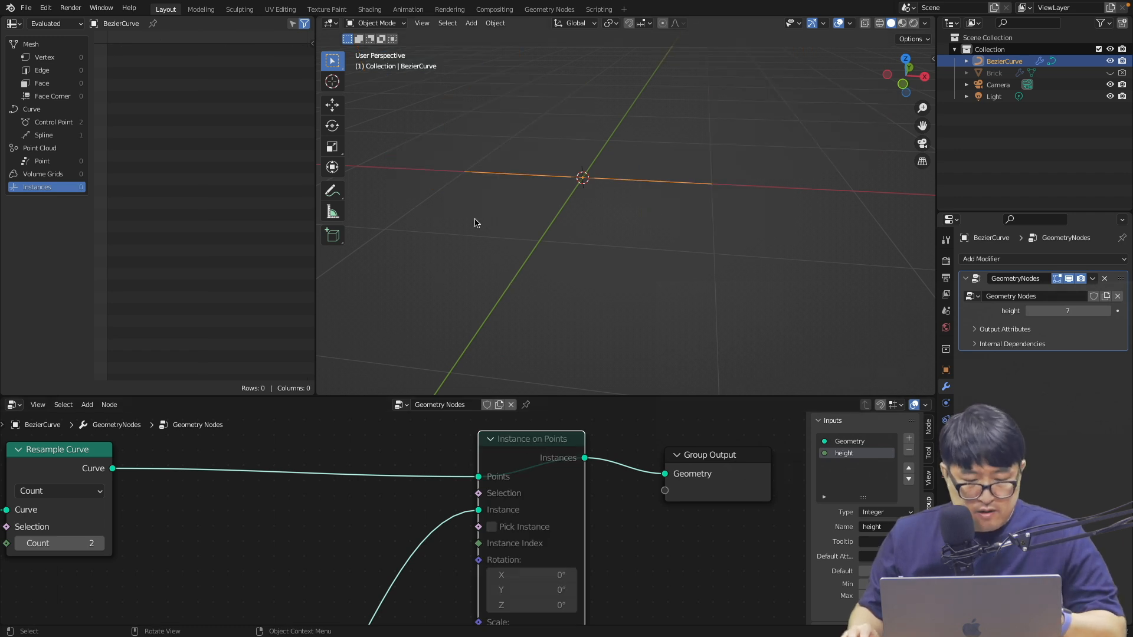
key("ctrl+shift+a")
left_click_drag(463, 172, 559, 188)
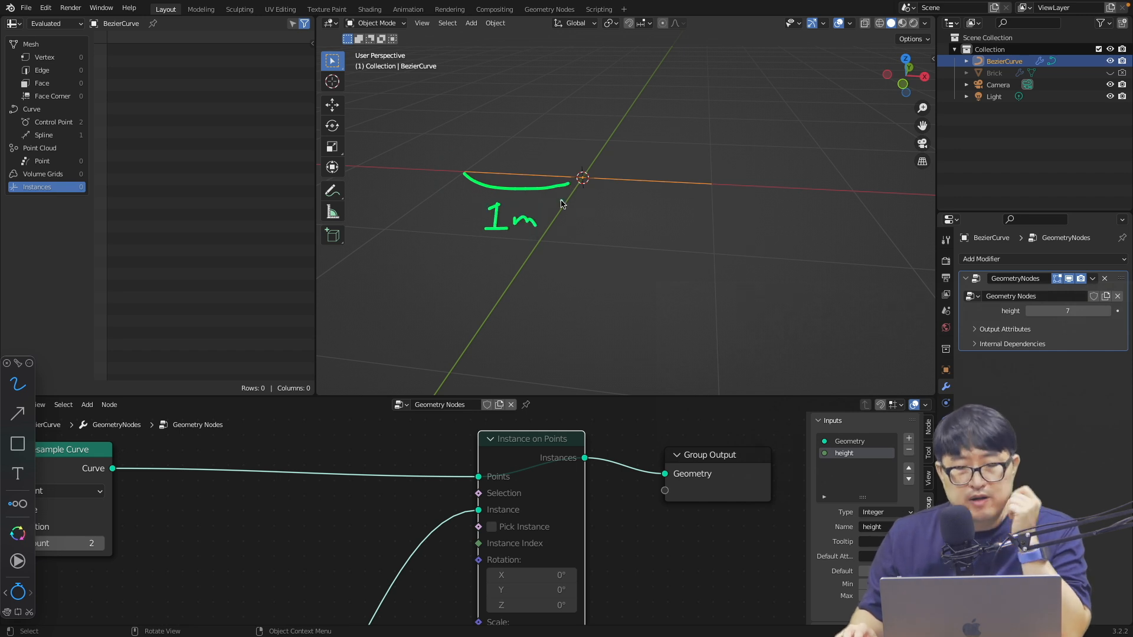
left_click_drag(674, 203, 691, 197)
left_click_drag(624, 212, 634, 231)
left_click_drag(642, 229, 668, 229)
left_click_drag(531, 278, 541, 294)
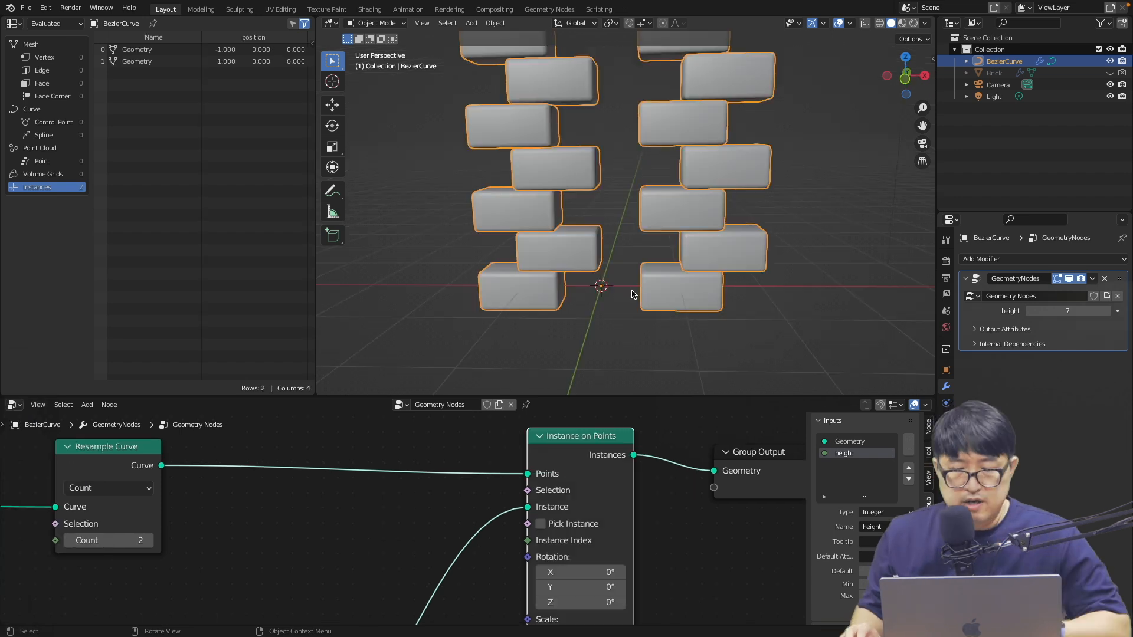
middle_click_drag(632, 295, 634, 292)
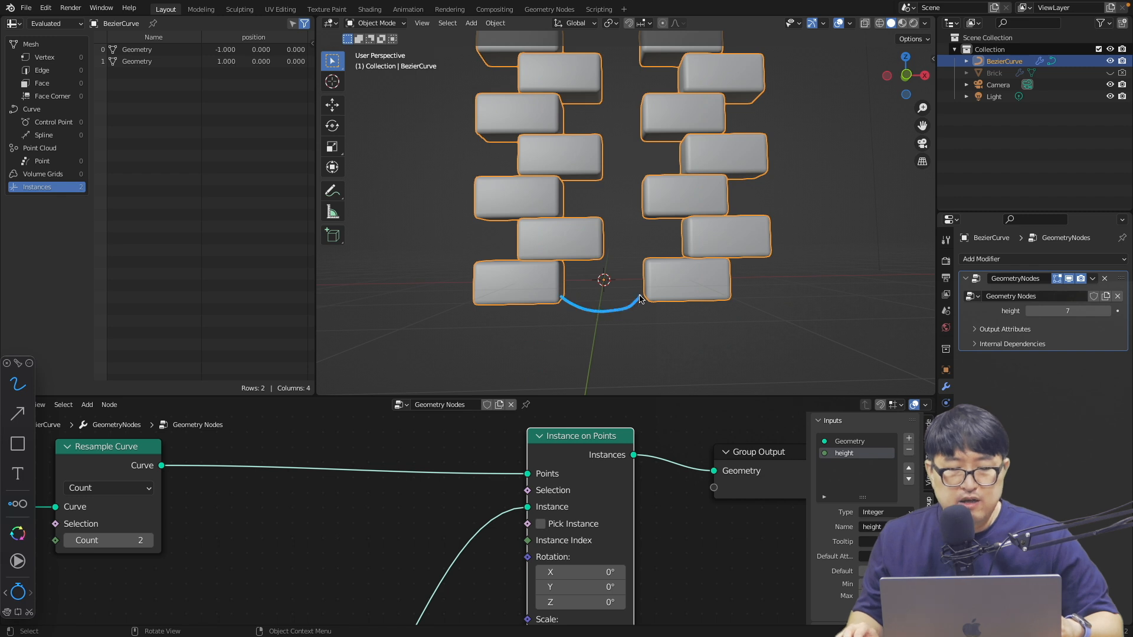
key("Escape")
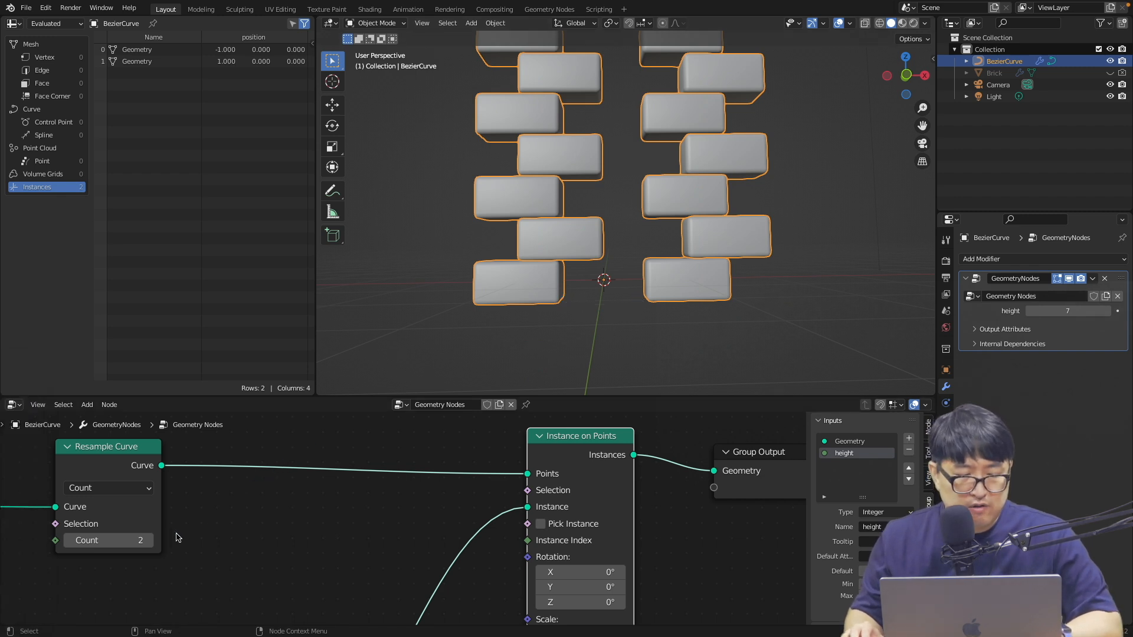
Step: Set the Resample Curve Count to 3
left_click(154, 540)
middle_click_drag(637, 299, 488, 379)
scroll(641, 301, "down", 2)
scroll(232, 489, "up", 1)
scroll(236, 489, "left", 3)
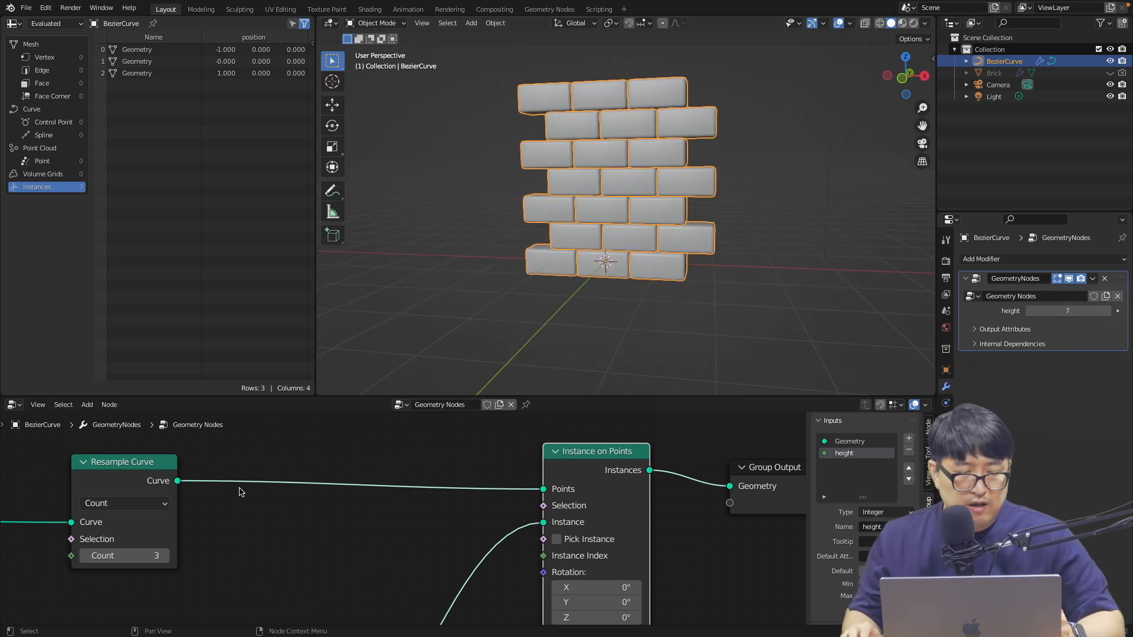
Step: Enter Edit Mode on the Bezier curve and try moving its end point outward to lengthen the curve
left_click(621, 295)
key("Tab")
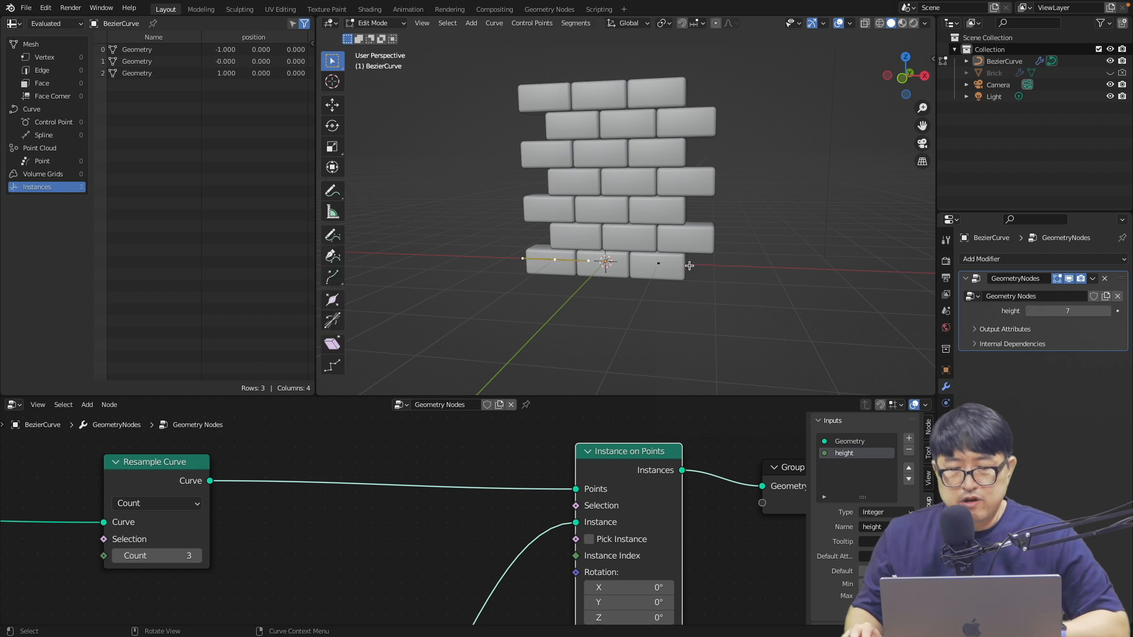
key("g")
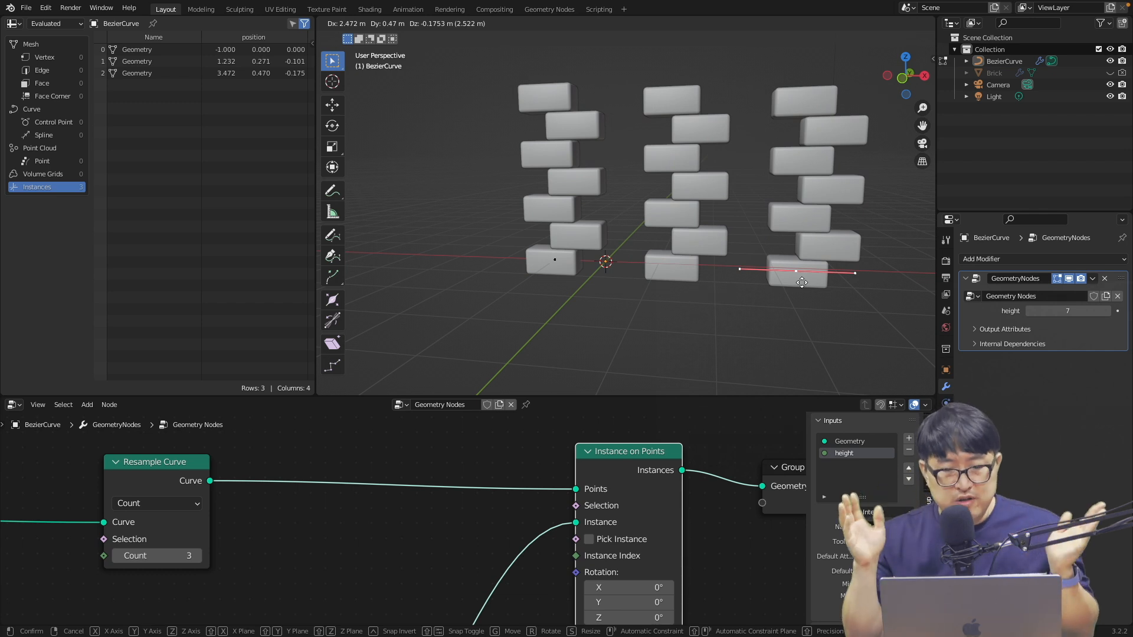
right_click(802, 283)
Step: Make room before the Resample Curve node and add a Curve Length node between it and Group Input
middle_click_drag(90, 495, 354, 478)
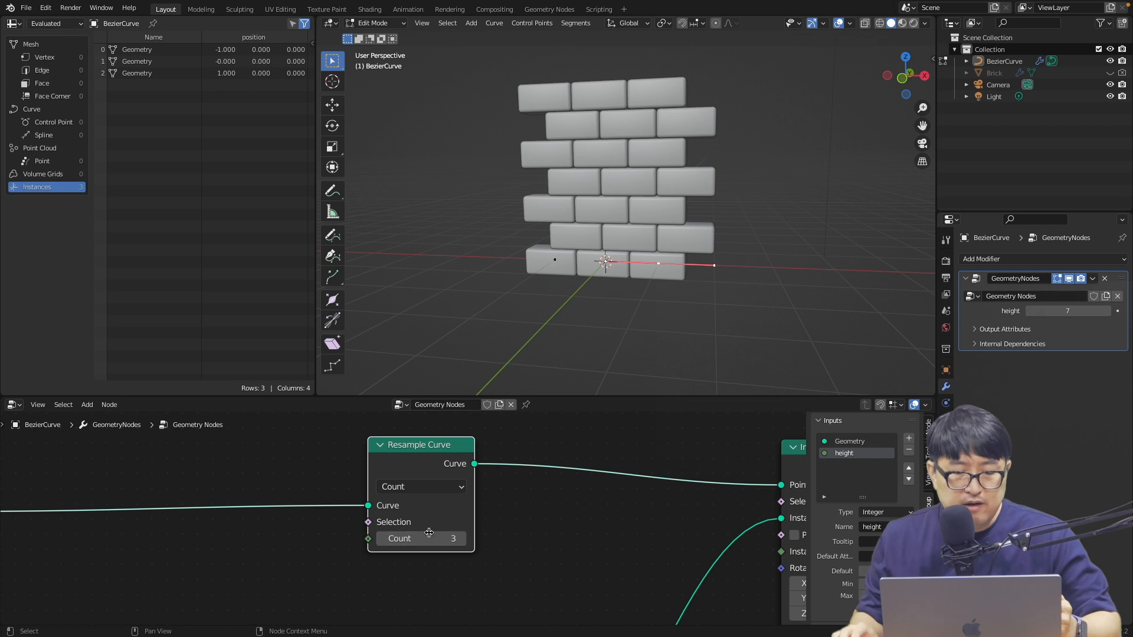
left_click_drag(446, 451, 579, 464)
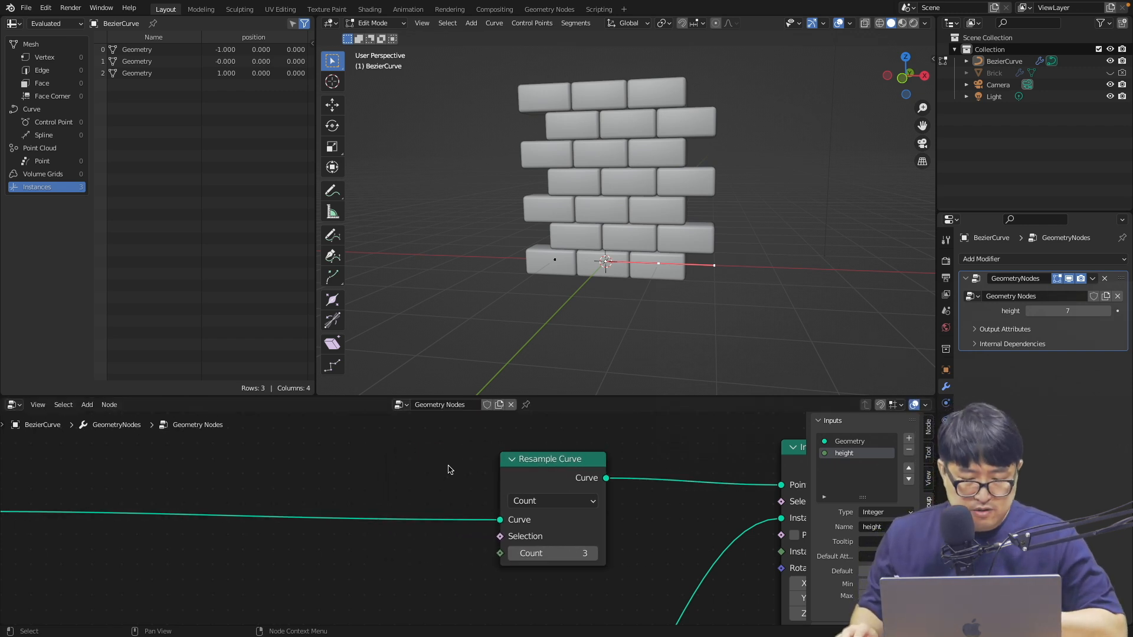
key("shift+a")
type("curve")
type(" leng")
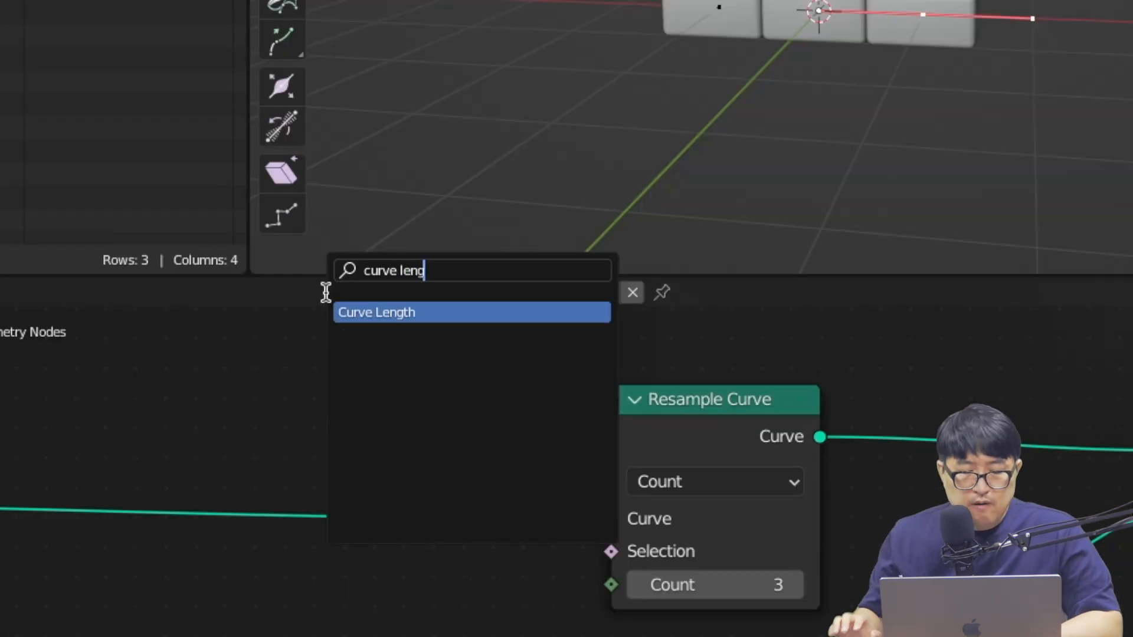
left_click(425, 319)
left_click(275, 384)
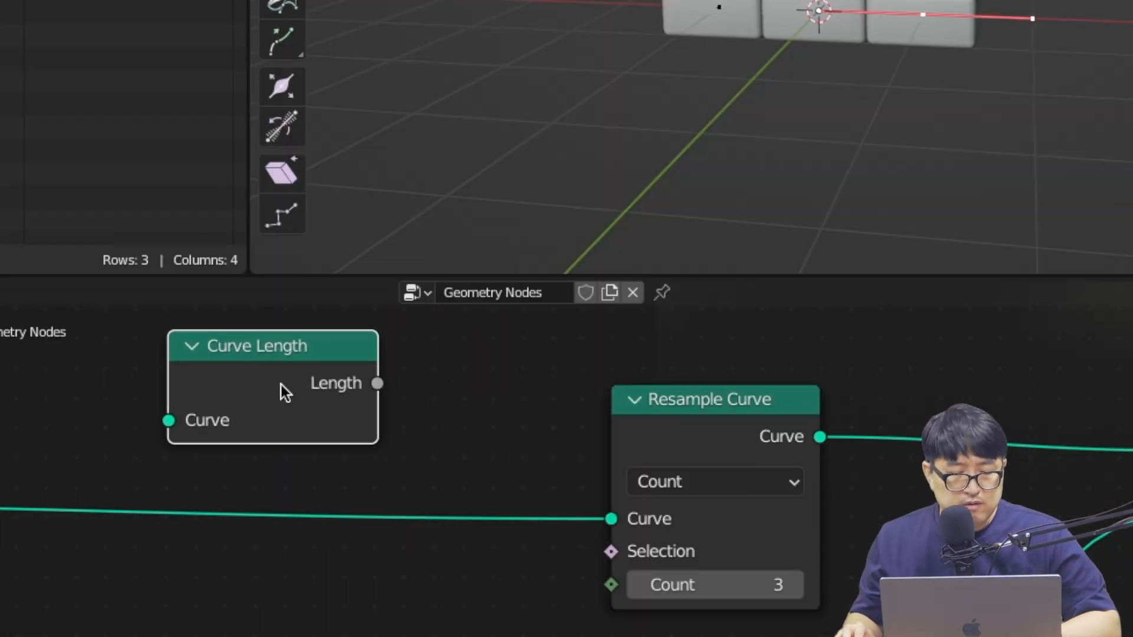
middle_click_drag(408, 472, 403, 480)
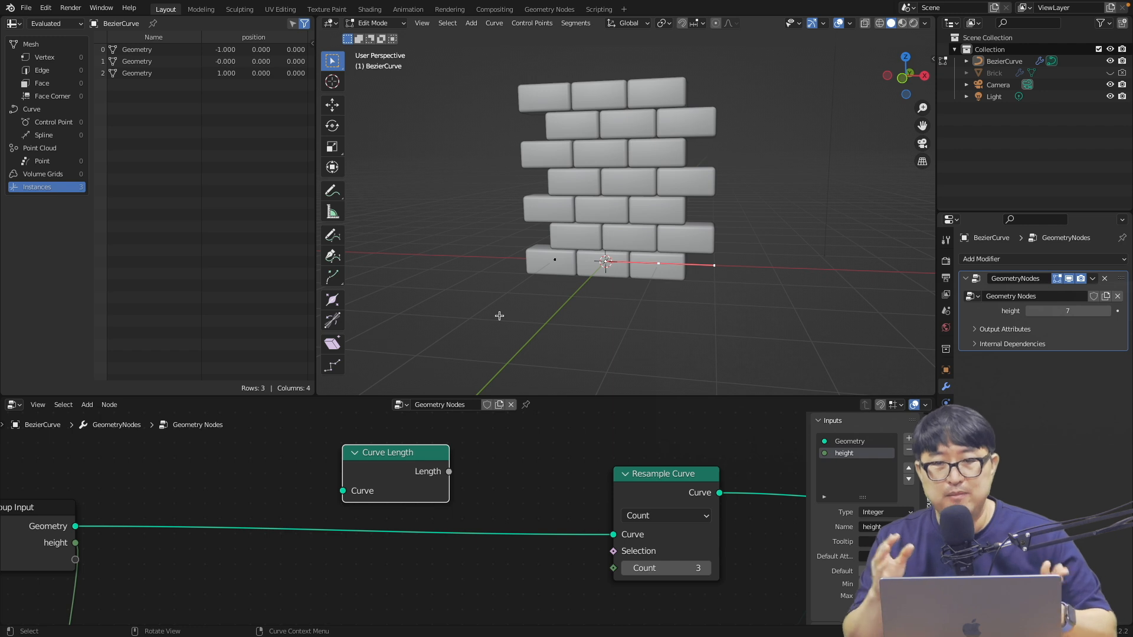
left_click_drag(403, 454, 344, 452)
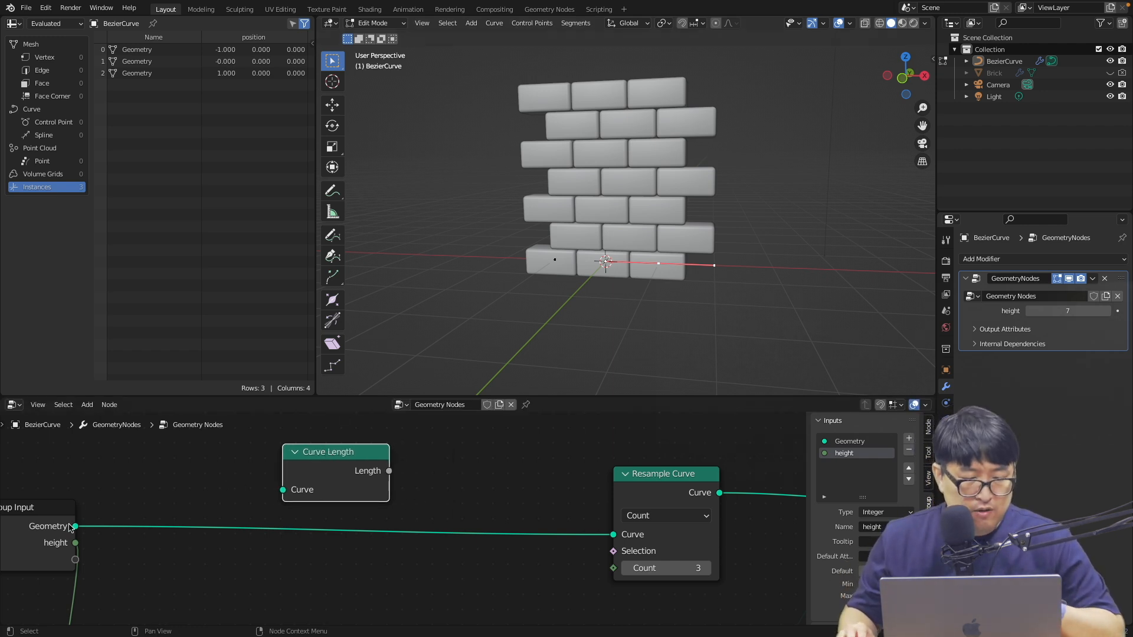
Step: Feed the Group Input Geometry into the Curve Length node through a reroute point on the existing link
left_click_drag(75, 527, 284, 490)
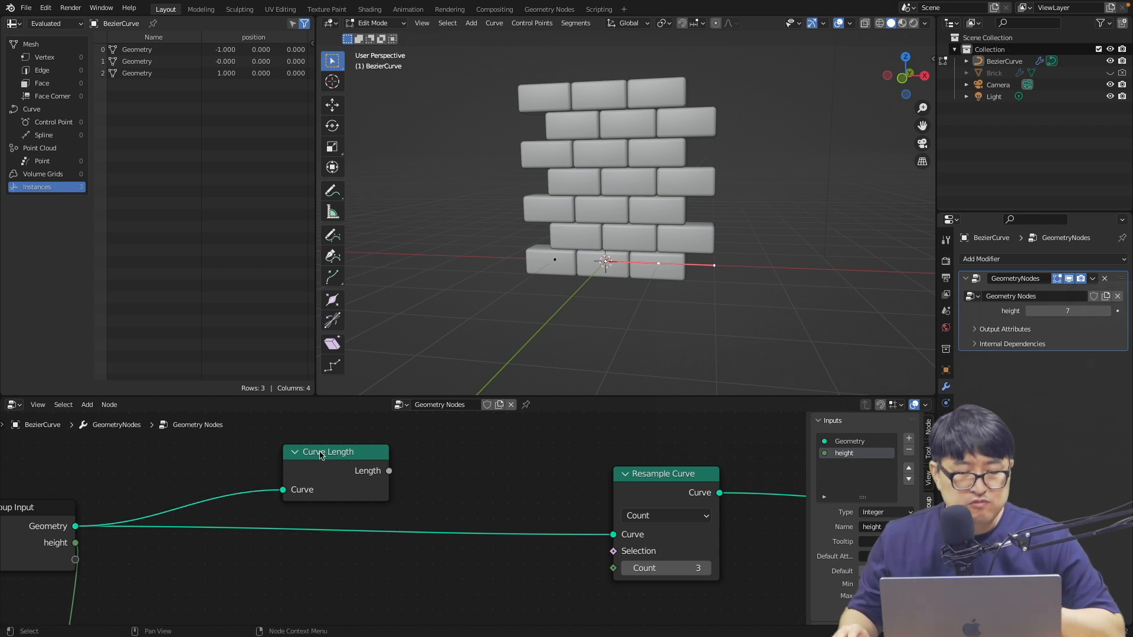
left_click_drag(280, 490, 218, 514)
right_click_drag(217, 508, 169, 576, "shift")
left_click_drag(202, 529, 284, 490)
left_click_drag(319, 451, 300, 449)
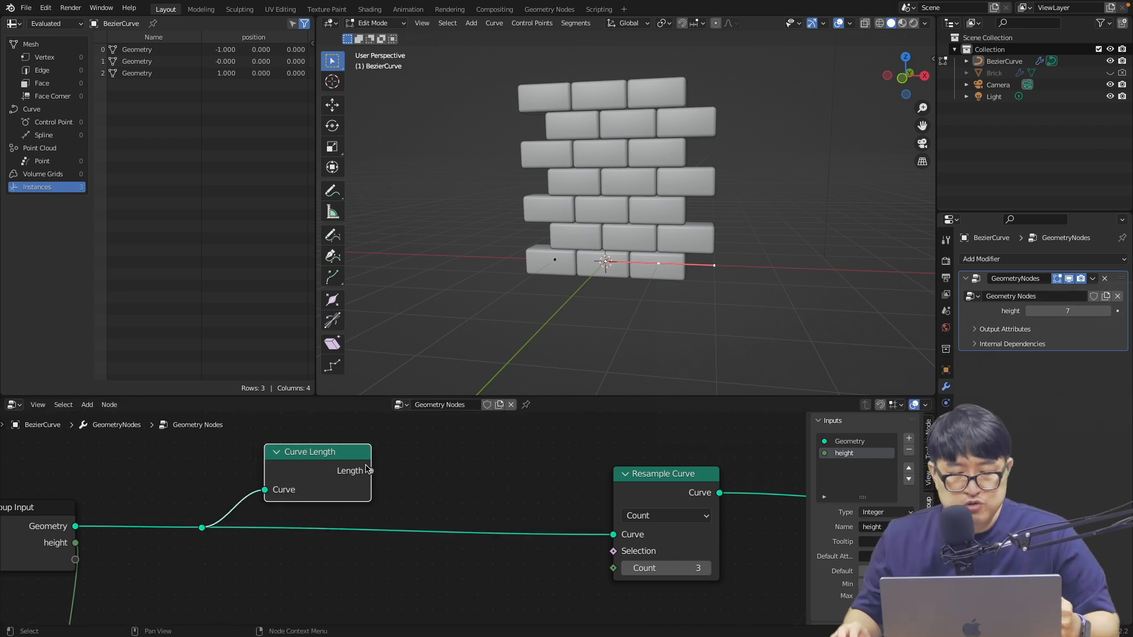
Step: Connect the Curve Length output to the Resample Curve Count and inspect the length value it passes
left_click_drag(370, 467, 608, 570)
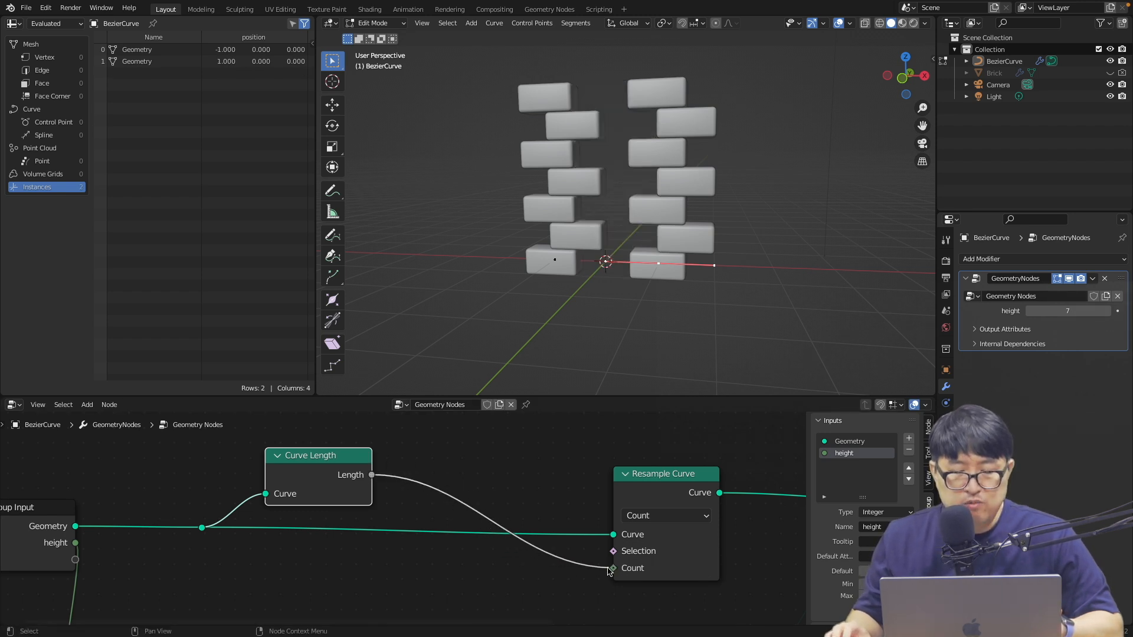
middle_click_drag(582, 370, 585, 371)
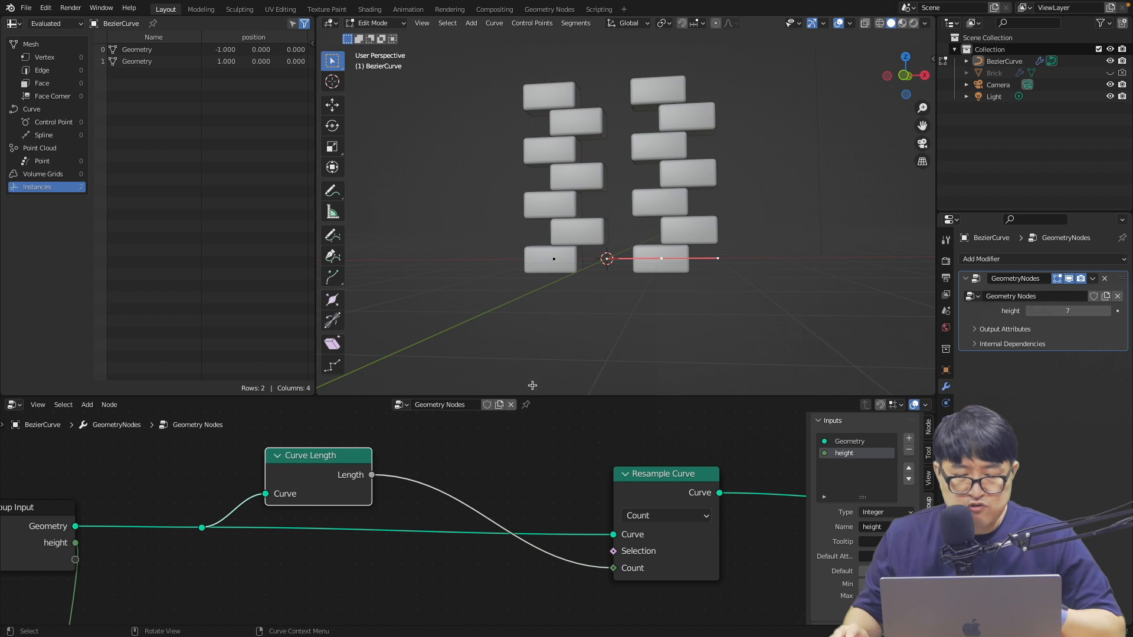
mouse_move(373, 476)
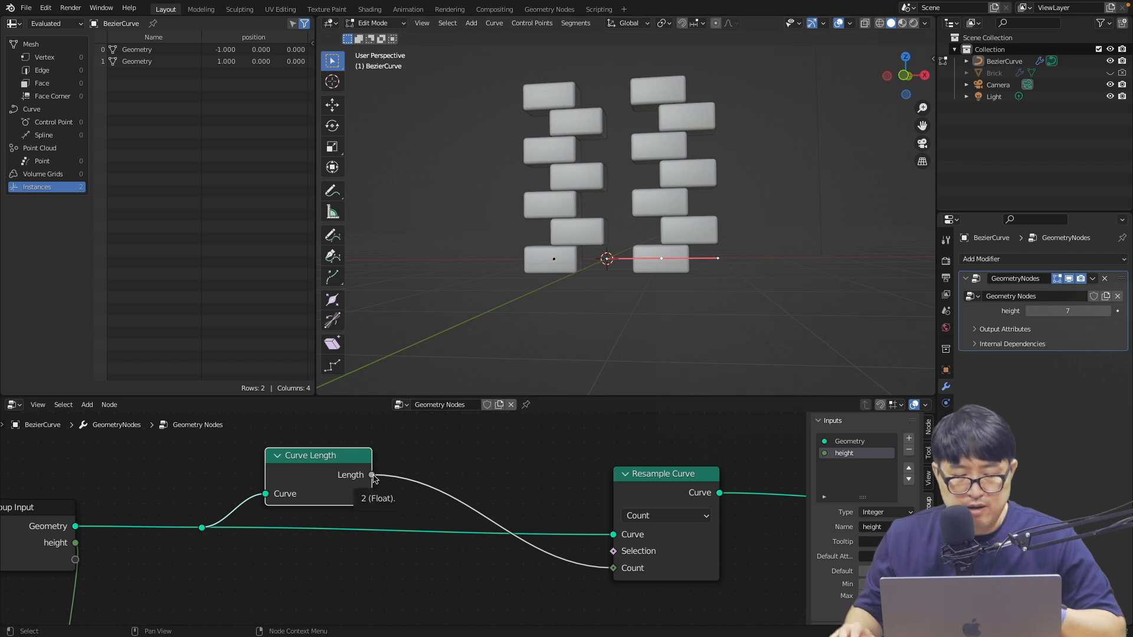
scroll(372, 476, "up", 1)
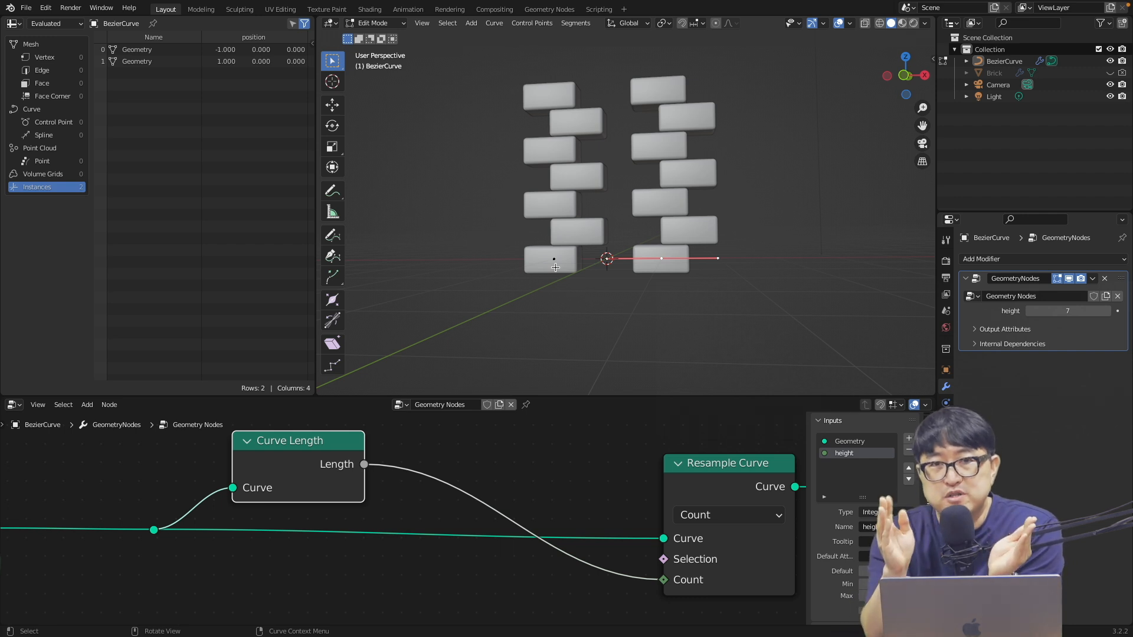
Step: Insert a Math node set to Add with value 1 on the link between Curve Length and the Resample Curve Count
left_click_drag(332, 445, 324, 447)
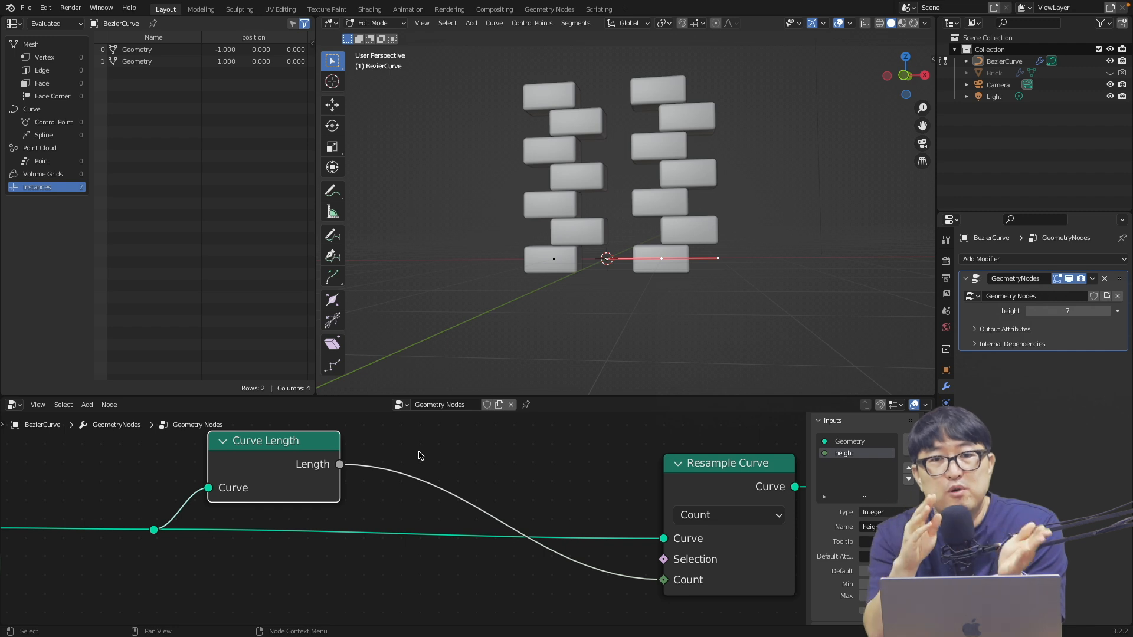
key("shift+a")
left_click(439, 391)
type("math")
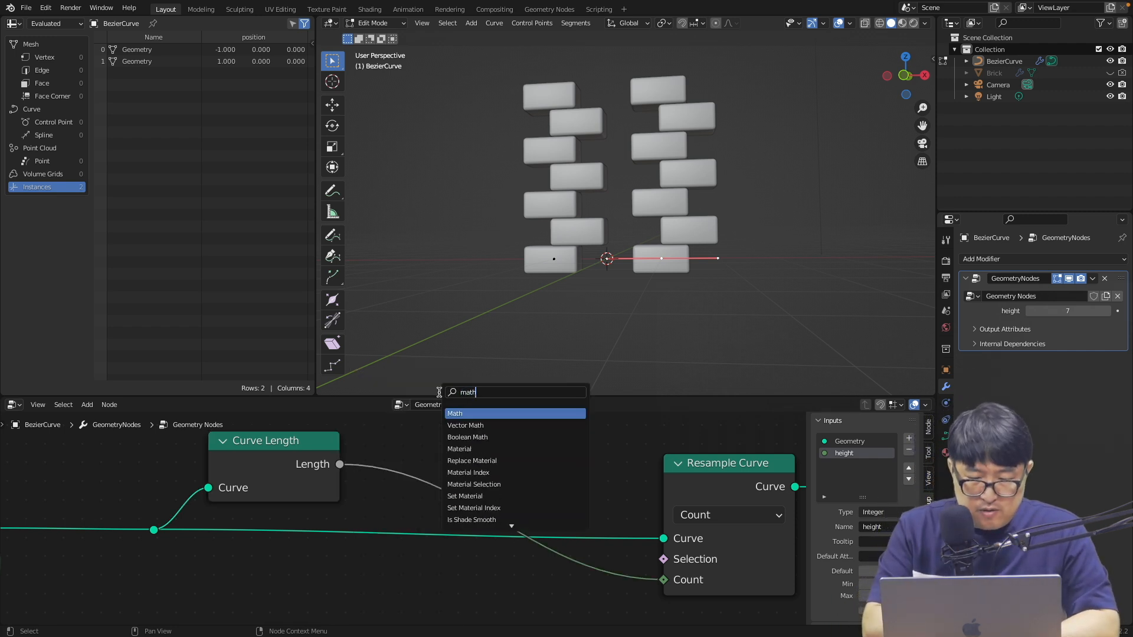
key("Return")
left_click(444, 429)
left_click(508, 515)
type("1")
key("Return")
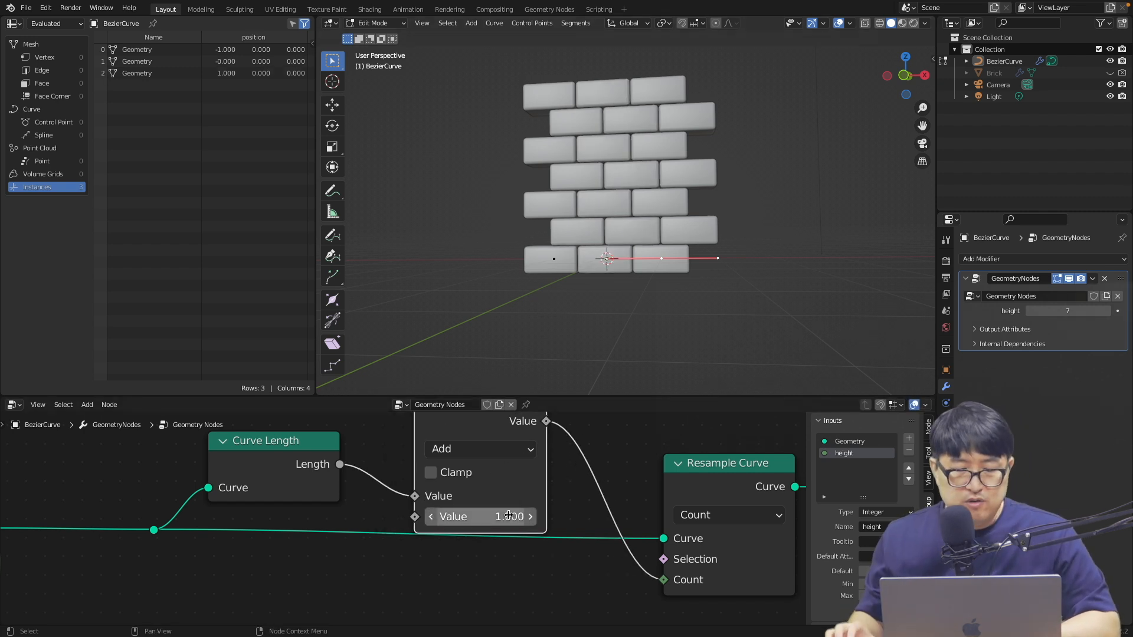
Step: Select the curve's end point and try moving it along the X axis
scroll(625, 472, "down", 3)
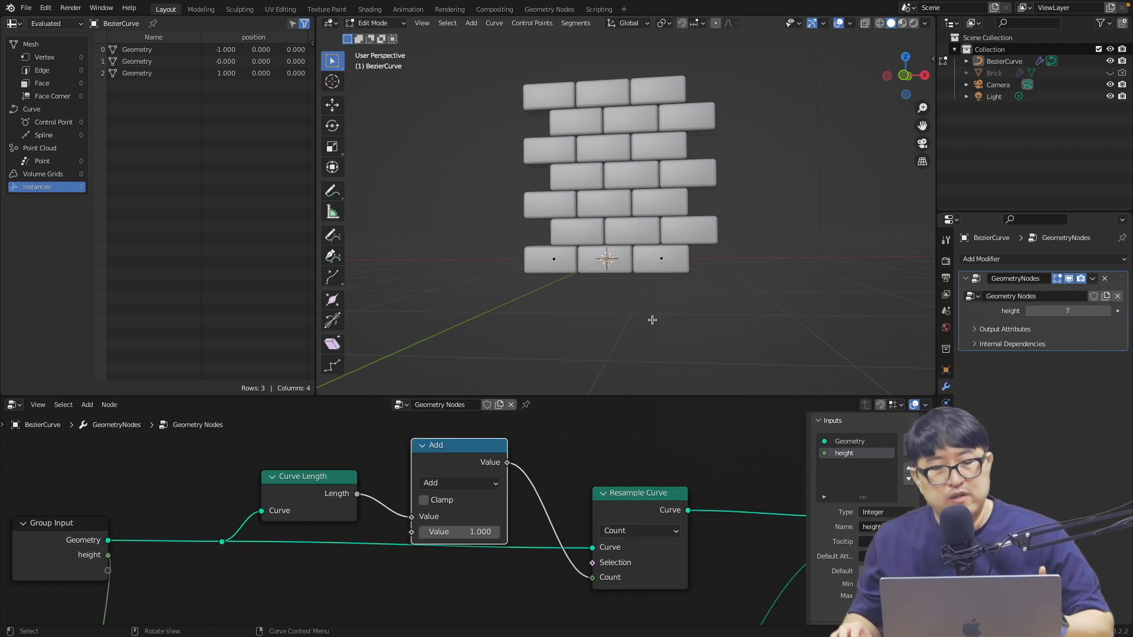
left_click(662, 260)
key("g")
key("x")
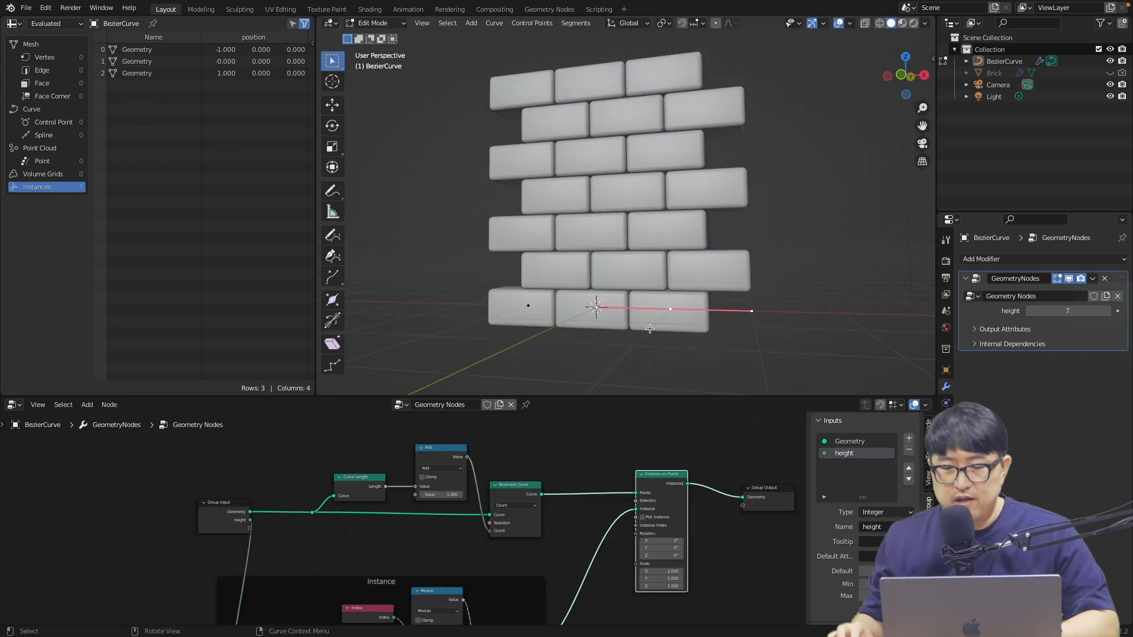
Step: Lengthen the wall by moving the curve's end point about 1.76 m along global X
middle_click_drag(650, 329, 677, 307)
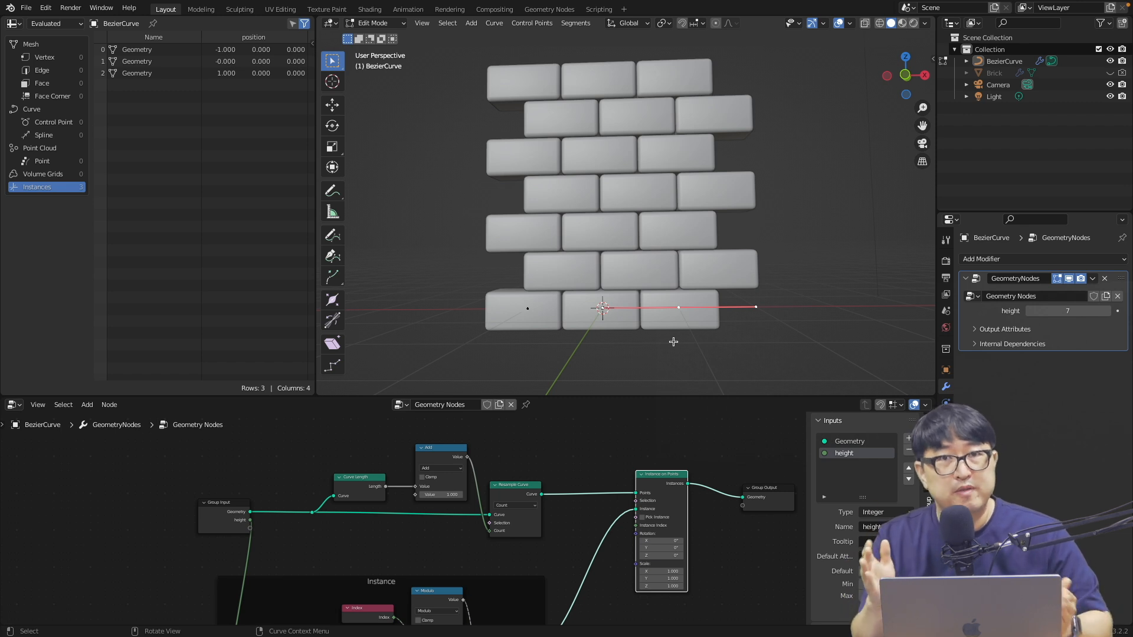
key("g")
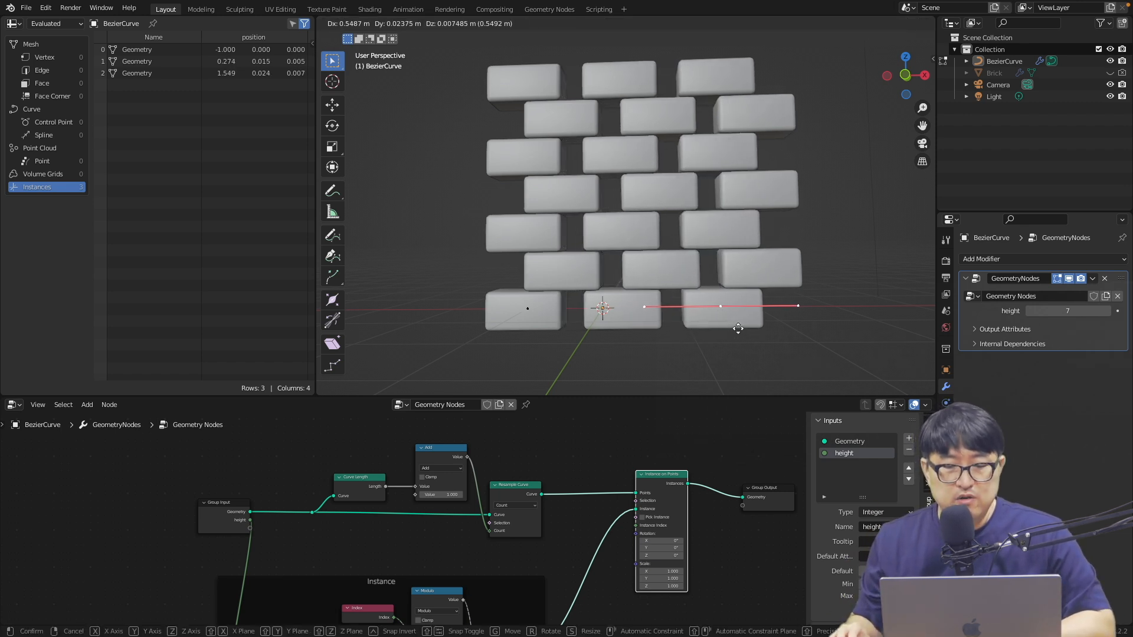
key("x")
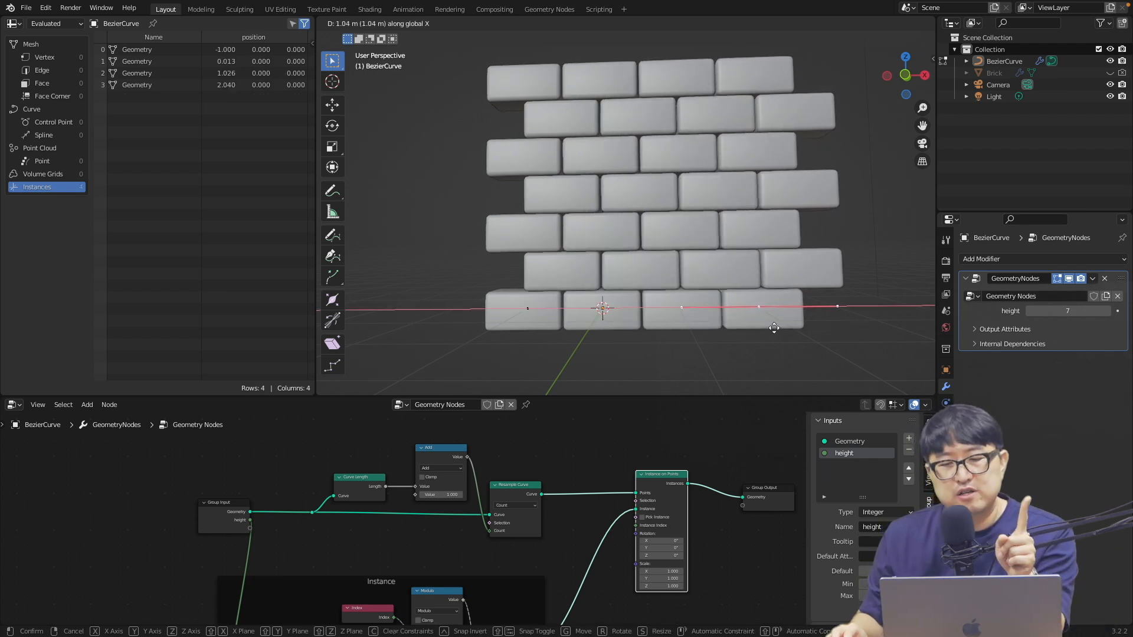
left_click(793, 312)
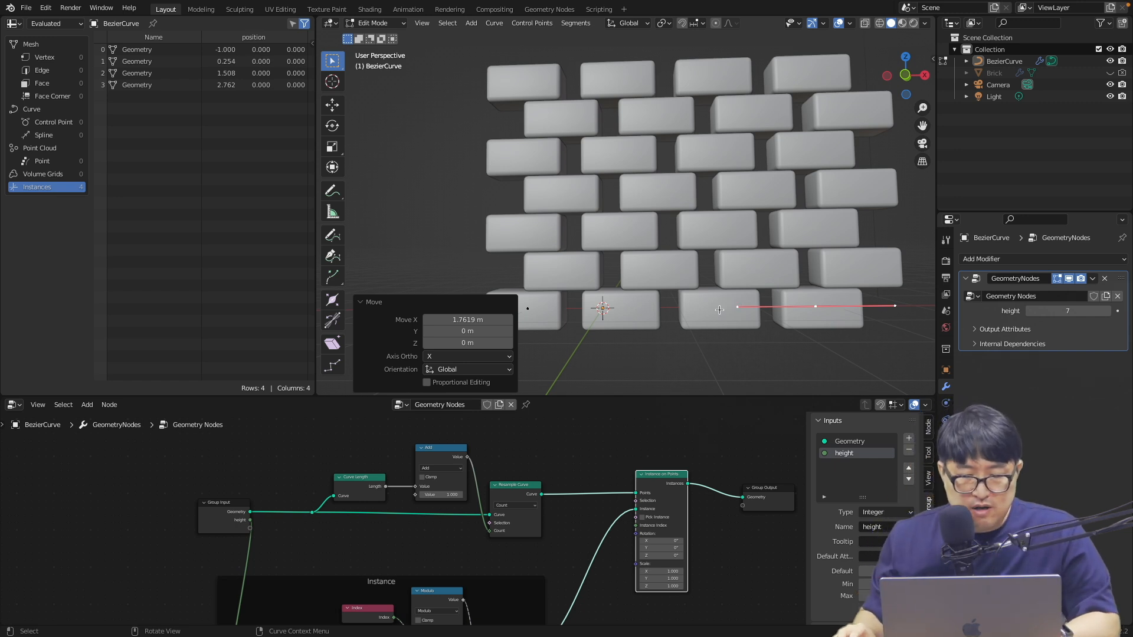
left_click(728, 337)
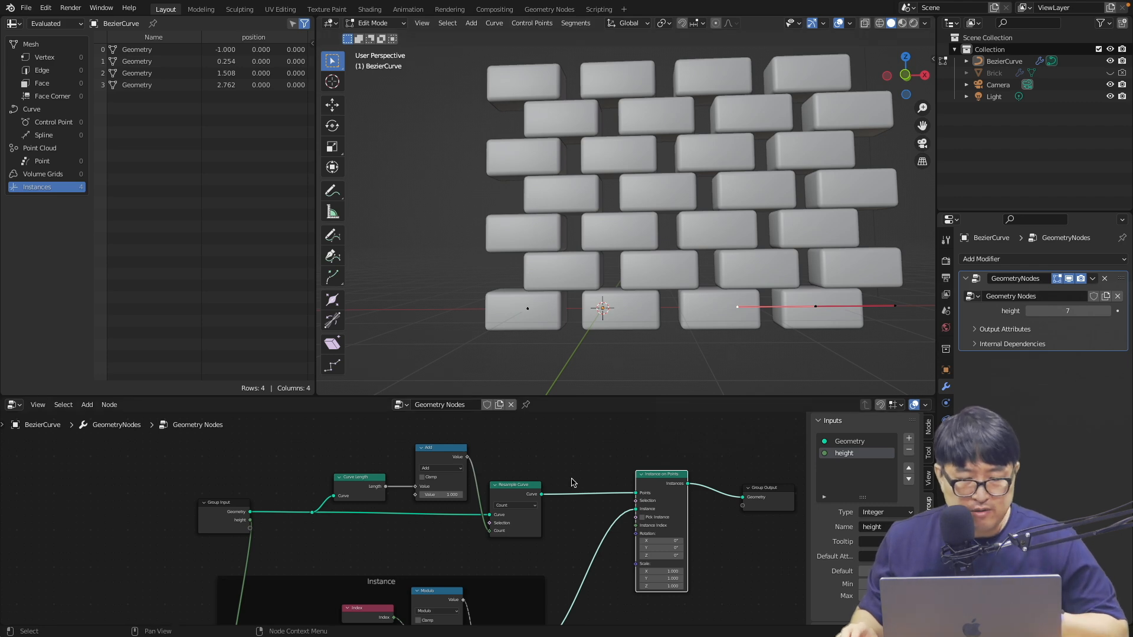
Step: Try widening the bricks by setting the X scale on Instance on Points to 1.2
scroll(479, 479, "up", 8)
mouse_move(273, 481)
left_mouse_down()
mouse_move(232, 473)
mouse_move(260, 467)
left_mouse_up()
mouse_move(722, 307)
middle_mouse_down()
mouse_move(786, 321)
mouse_move(729, 314)
middle_mouse_up()
middle_click_drag(796, 621, 666, 493)
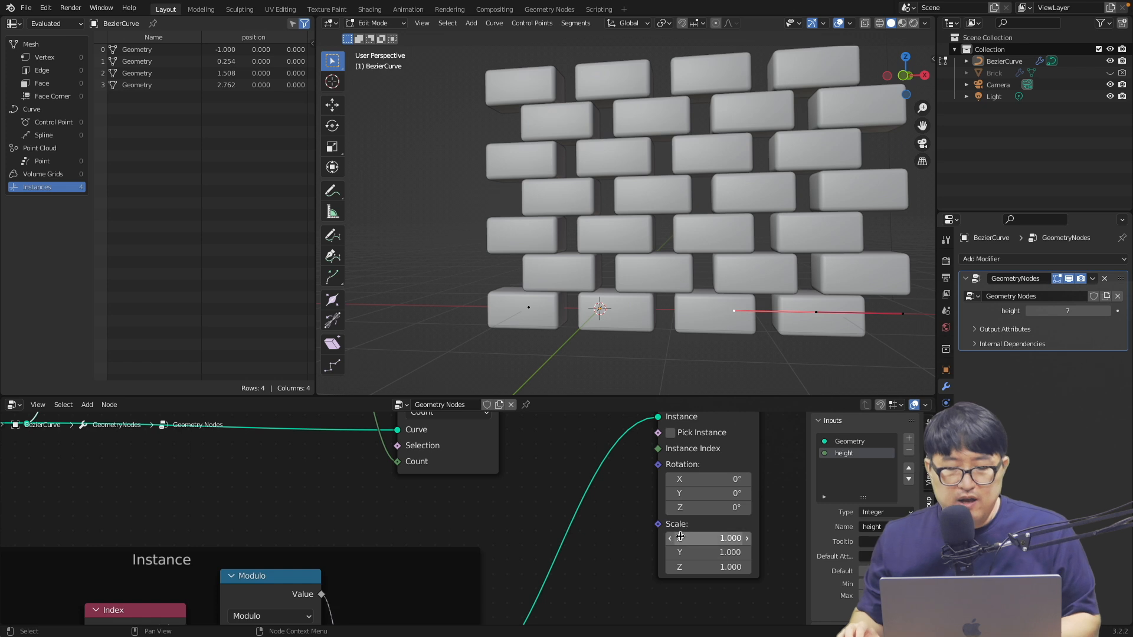
mouse_move(713, 537)
left_mouse_down()
mouse_move(735, 537)
mouse_move(710, 538)
left_mouse_up()
left_click(726, 539)
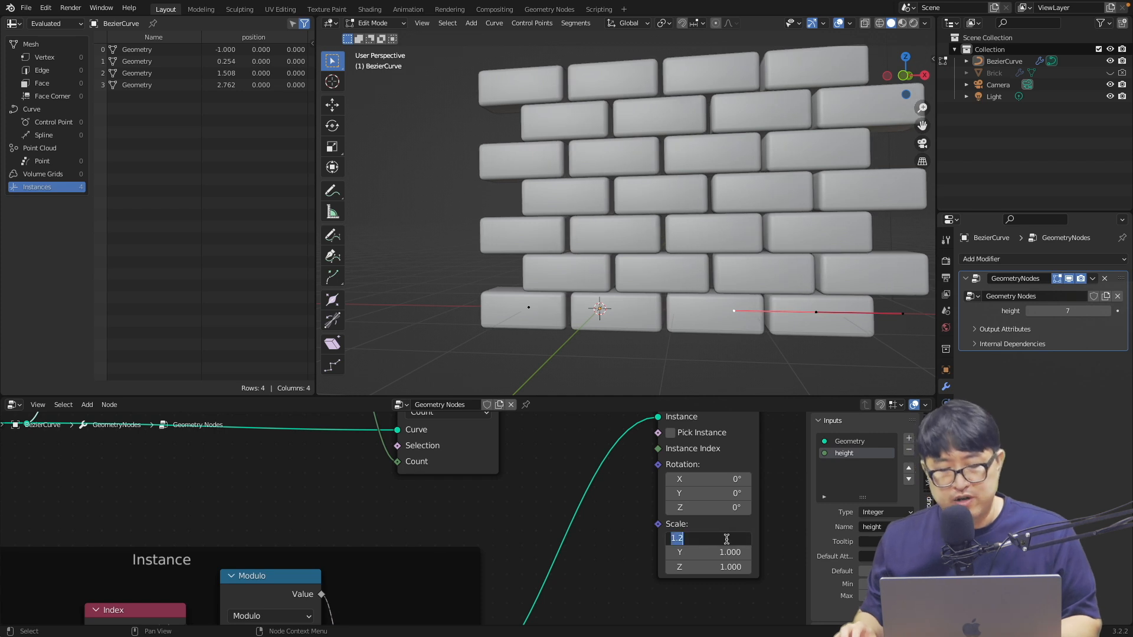
key("Return")
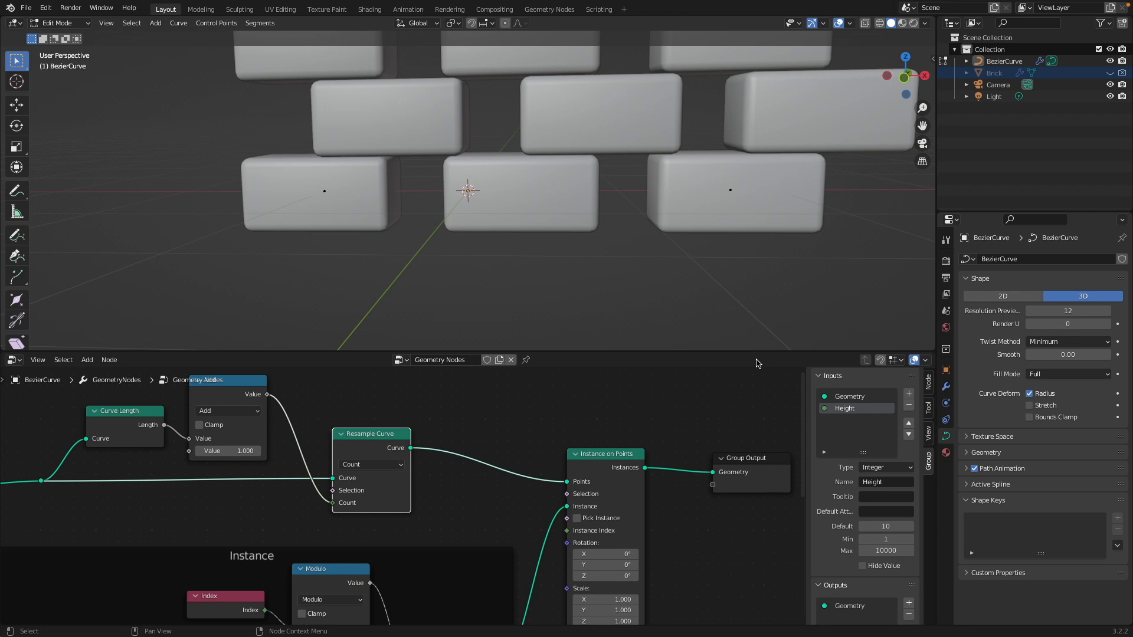
key("alt+Tab")
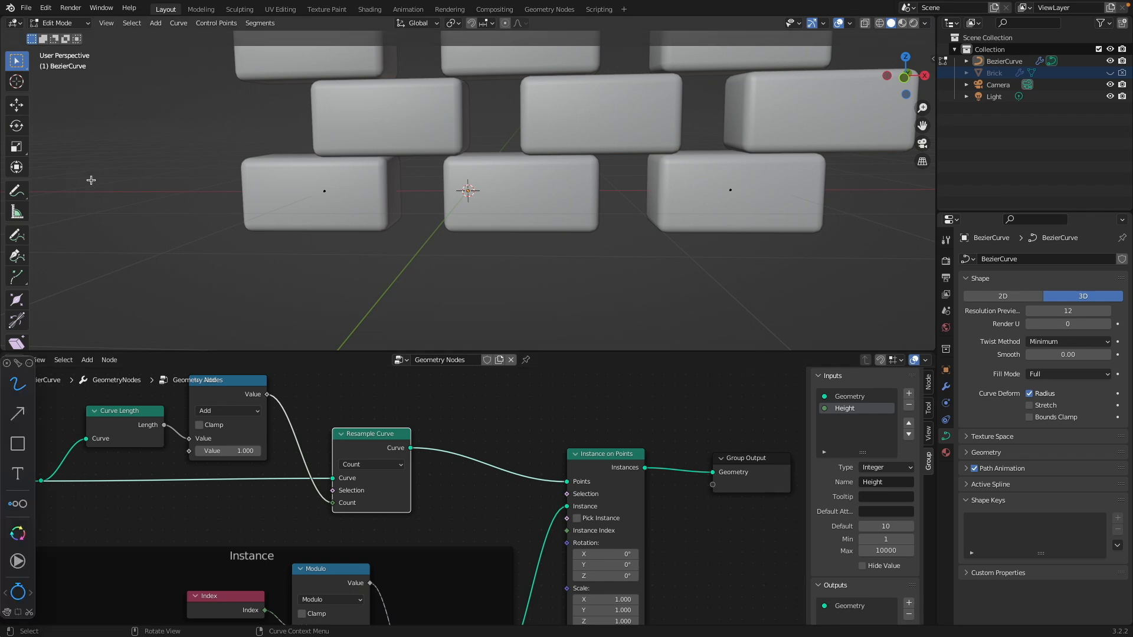
left_click_drag(118, 194, 393, 142)
left_click_drag(399, 141, 423, 129)
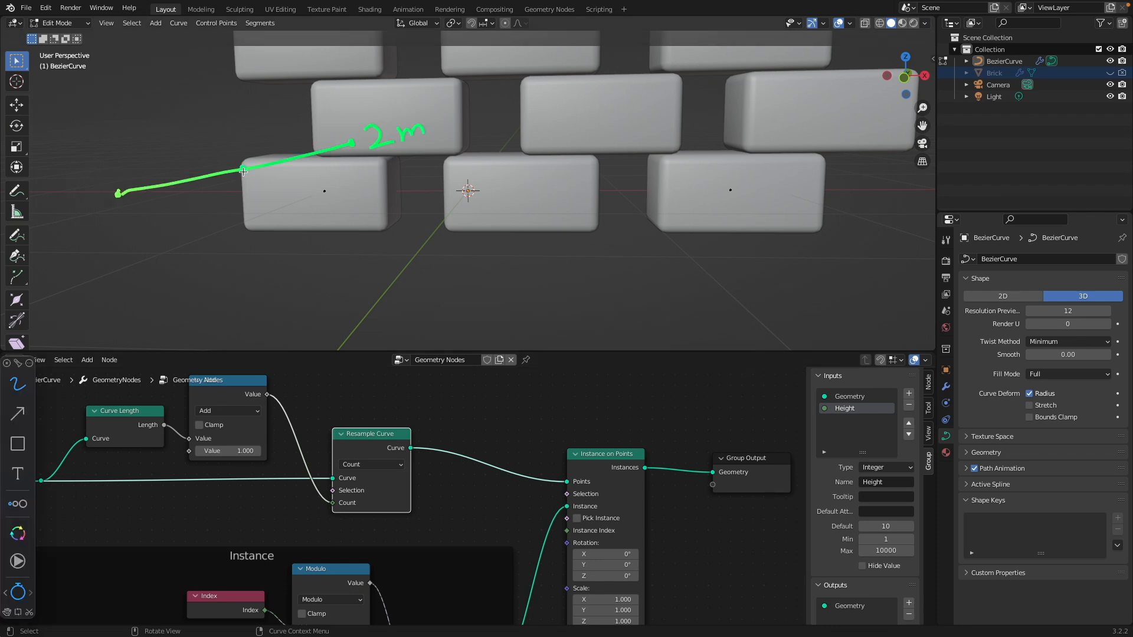
left_click_drag(120, 197, 171, 236)
mouse_move(176, 225)
left_mouse_down()
mouse_move(203, 219)
mouse_move(239, 184)
mouse_move(278, 193)
left_mouse_up()
mouse_move(294, 183)
left_mouse_down()
mouse_move(290, 201)
mouse_move(327, 183)
mouse_move(390, 113)
left_mouse_up()
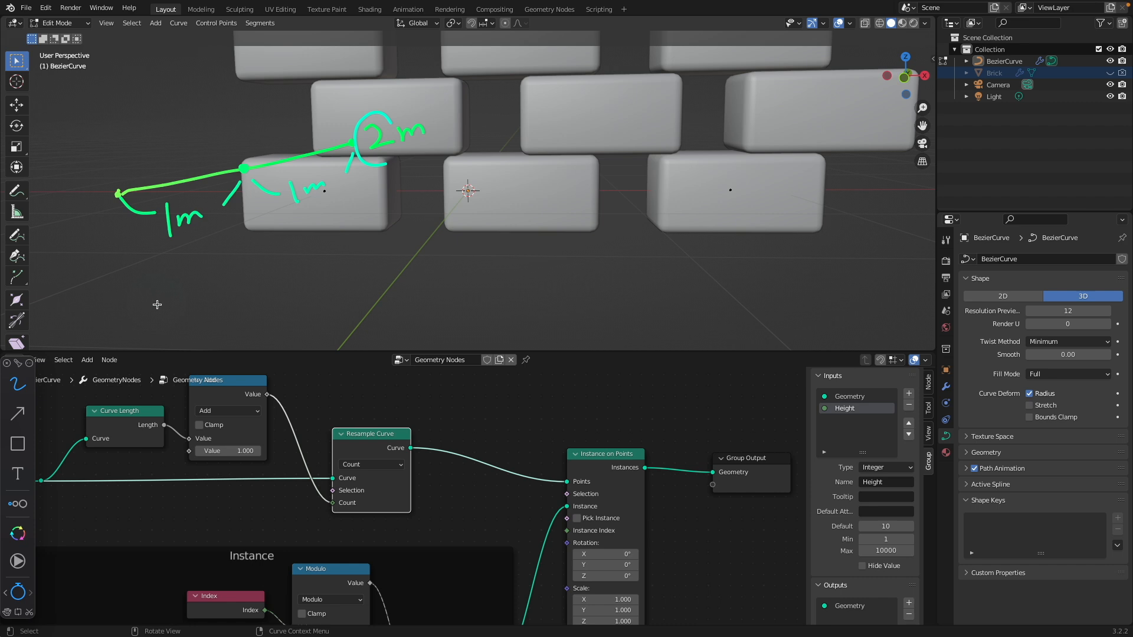
left_click_drag(153, 386, 324, 324)
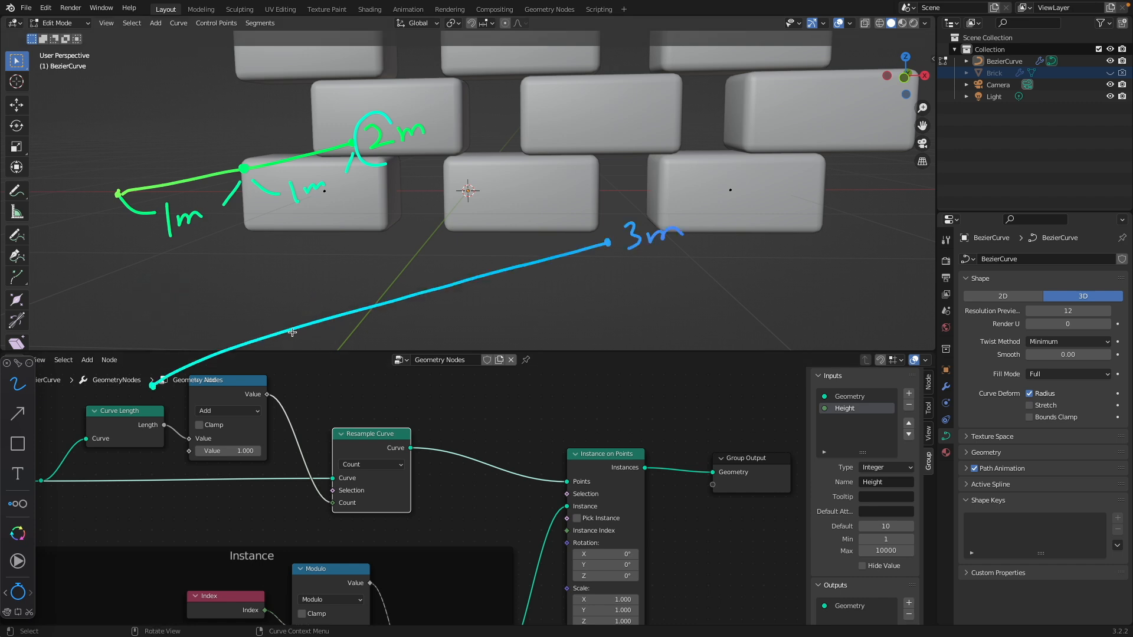
left_click(298, 328)
left_click(466, 282)
left_click_drag(161, 391, 207, 399)
mouse_move(242, 390)
left_mouse_down()
mouse_move(247, 408)
mouse_move(284, 395)
left_mouse_up()
left_click_drag(302, 346, 293, 382)
left_click_drag(311, 337, 387, 348)
mouse_move(466, 298)
left_mouse_down()
mouse_move(438, 337)
mouse_move(534, 310)
left_mouse_up()
left_click_drag(615, 265, 593, 308)
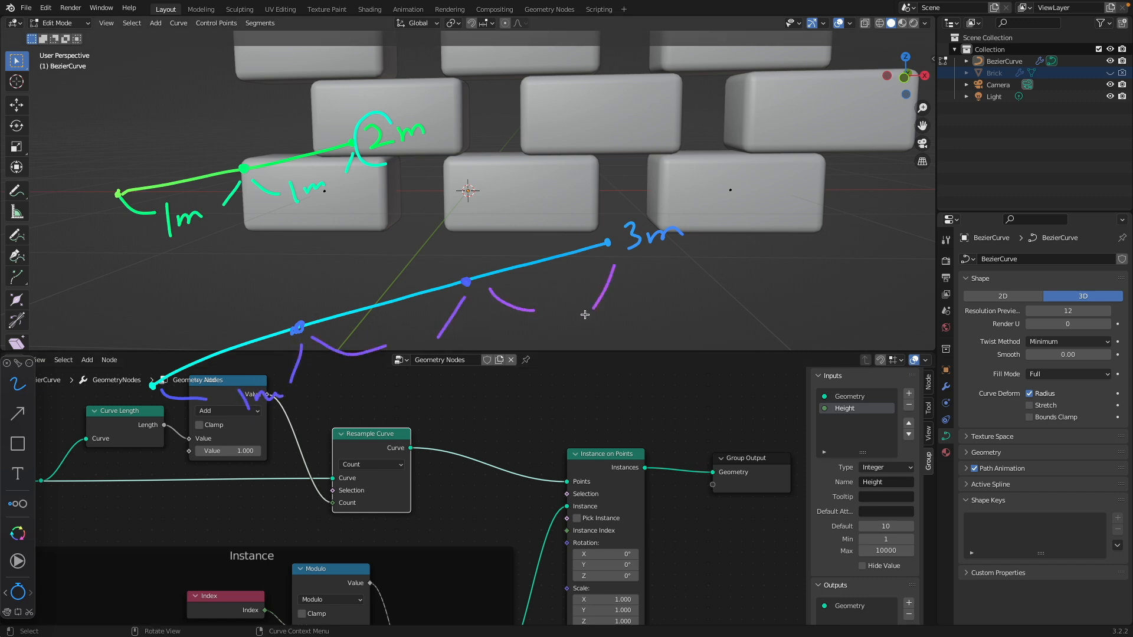
left_click_drag(99, 194, 97, 194)
left_click_drag(137, 391, 130, 407)
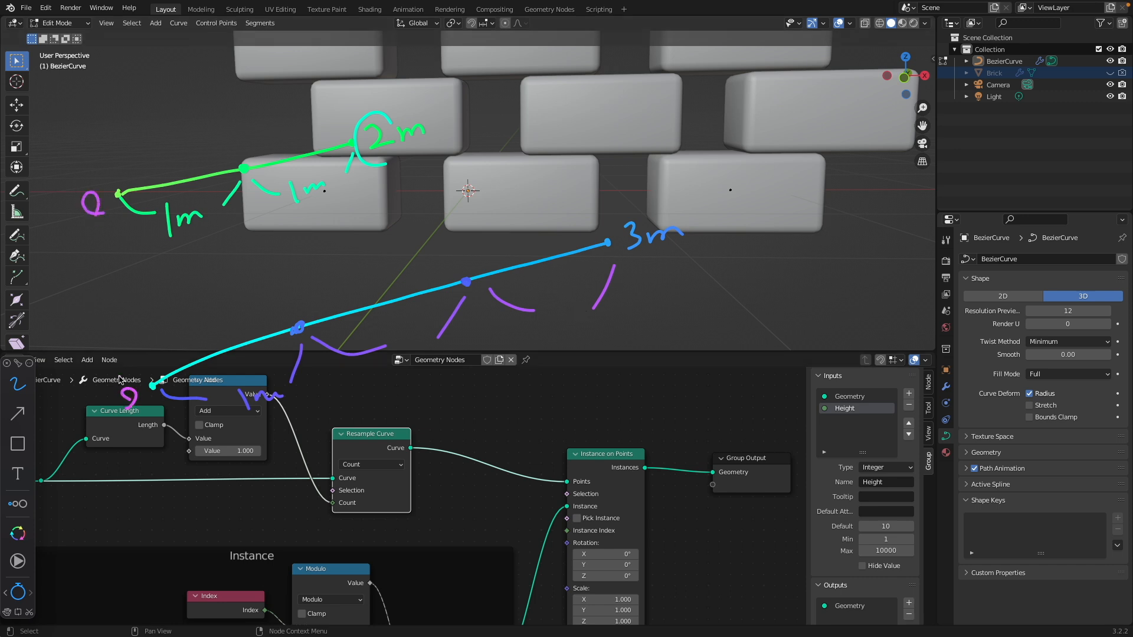
left_click_drag(149, 300, 515, 188)
mouse_move(537, 173)
left_mouse_down()
mouse_move(558, 188)
mouse_move(587, 155)
left_mouse_up()
left_click(562, 185)
left_click_drag(597, 168, 630, 160)
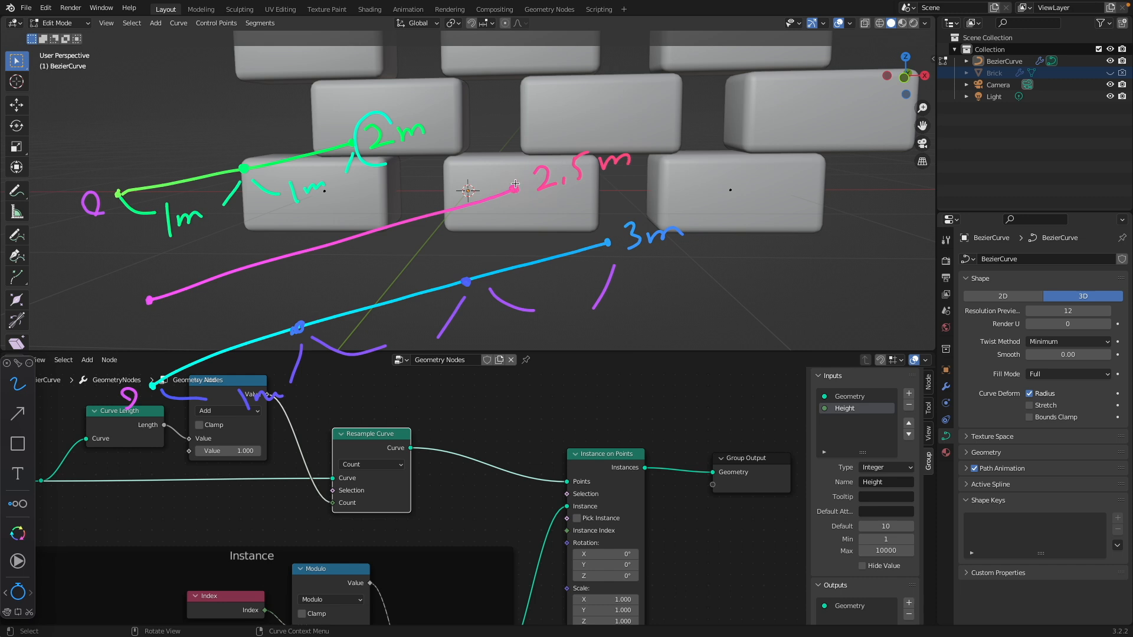
left_click(335, 243)
left_click_drag(154, 304, 224, 307)
mouse_move(325, 251)
left_mouse_down()
mouse_move(313, 275)
mouse_move(421, 251)
mouse_move(505, 197)
left_mouse_up()
mouse_move(573, 205)
left_mouse_down()
mouse_move(617, 192)
mouse_move(590, 204)
left_mouse_up()
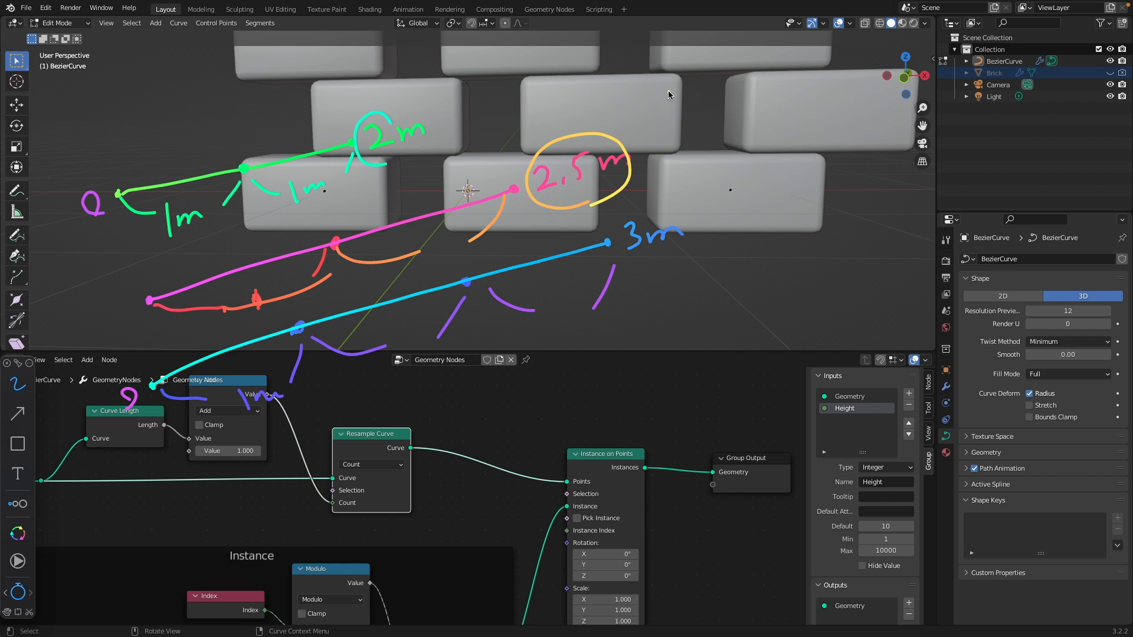
mouse_move(682, 139)
left_mouse_down()
mouse_move(725, 151)
mouse_move(738, 125)
mouse_move(742, 156)
mouse_move(823, 131)
left_mouse_up()
left_click(715, 151)
left_click_drag(611, 85, 449, 117)
left_click_drag(657, 64, 666, 87)
mouse_move(706, 45)
left_mouse_down()
mouse_move(690, 85)
mouse_move(744, 67)
left_mouse_up()
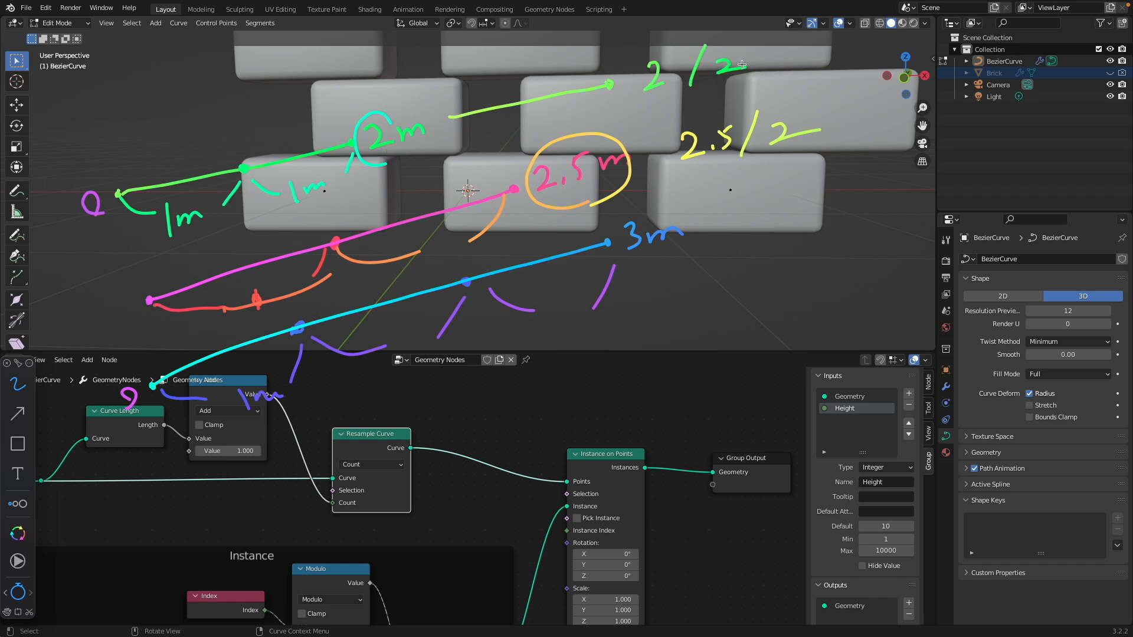
left_click_drag(716, 213, 721, 235)
left_click_drag(759, 198, 752, 236)
left_click_drag(778, 201, 788, 225)
left_click_drag(195, 506, 757, 332)
left_click_drag(771, 316, 772, 341)
mouse_move(806, 290)
left_mouse_down()
mouse_move(821, 304)
mouse_move(816, 332)
mouse_move(854, 330)
left_mouse_up()
left_click_drag(230, 518, 358, 493)
left_click_drag(459, 459, 569, 428)
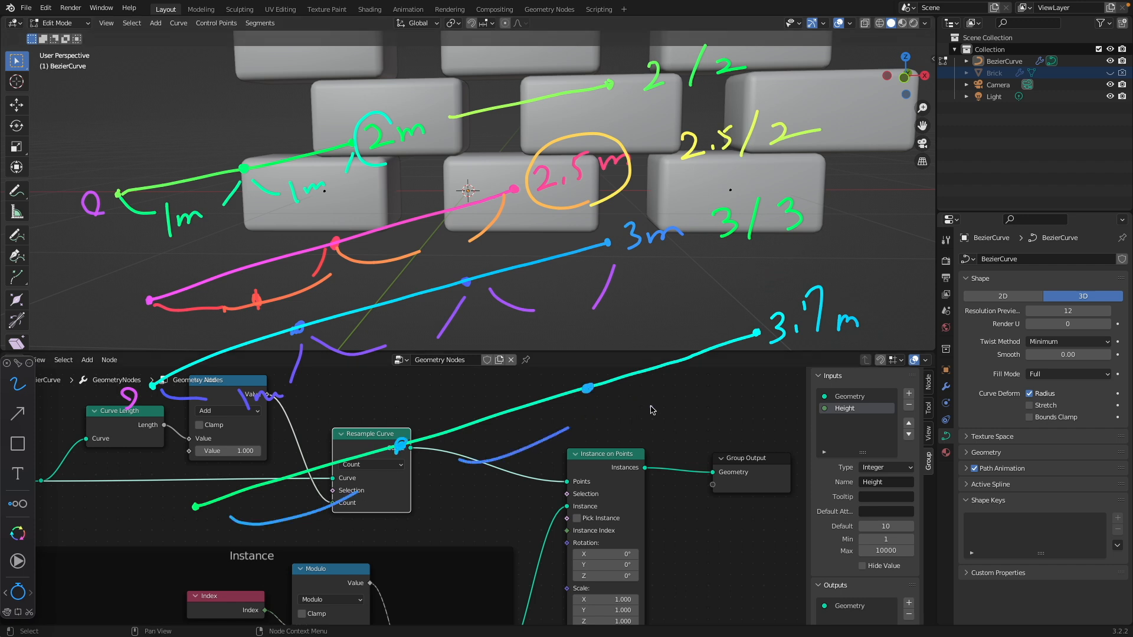
left_click_drag(645, 403, 771, 383)
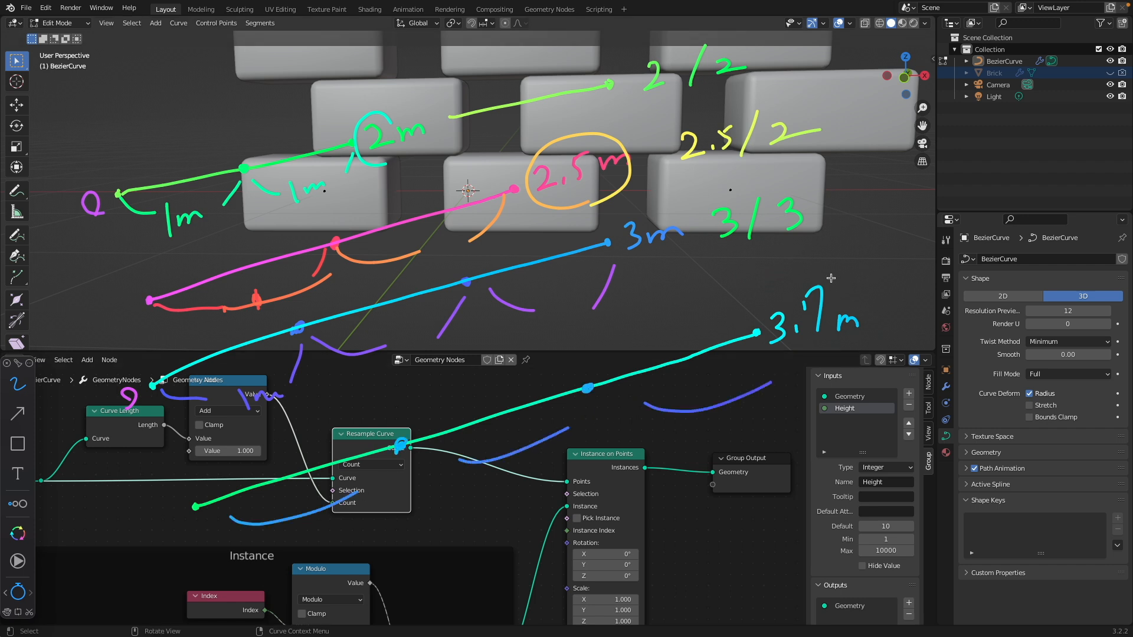
left_click_drag(887, 274, 913, 293)
mouse_move(959, 231)
left_mouse_down()
mouse_move(942, 301)
mouse_move(998, 257)
mouse_move(982, 277)
left_mouse_up()
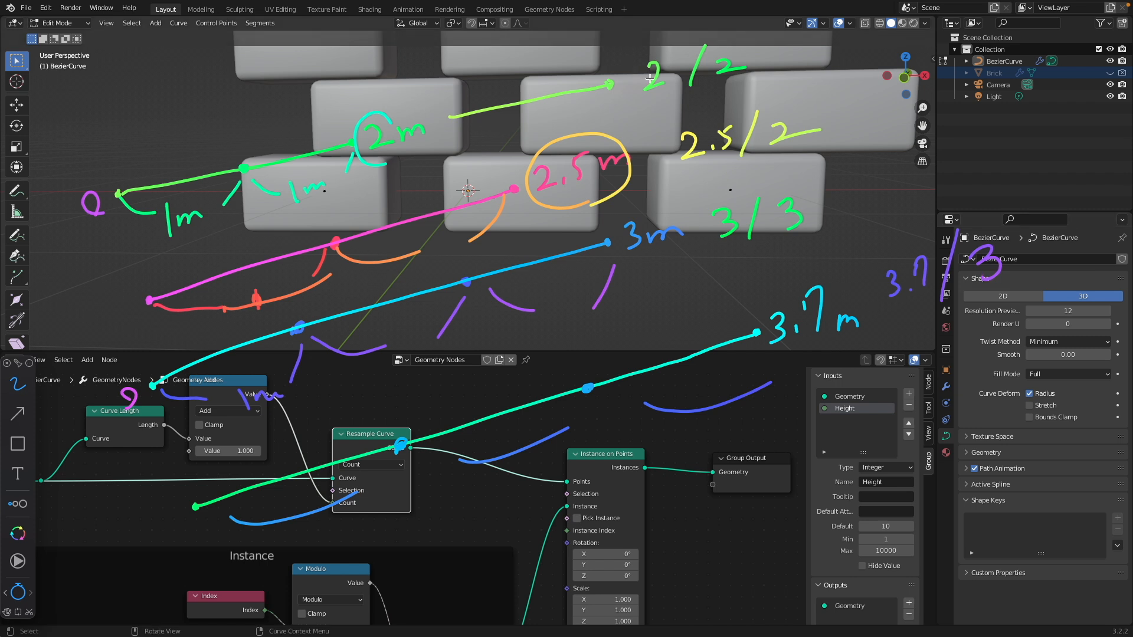
mouse_move(623, 56)
left_mouse_down()
mouse_move(669, 174)
mouse_move(757, 271)
mouse_move(732, 125)
mouse_move(658, 26)
mouse_move(626, 36)
left_mouse_up()
left_click_drag(429, 483, 437, 519)
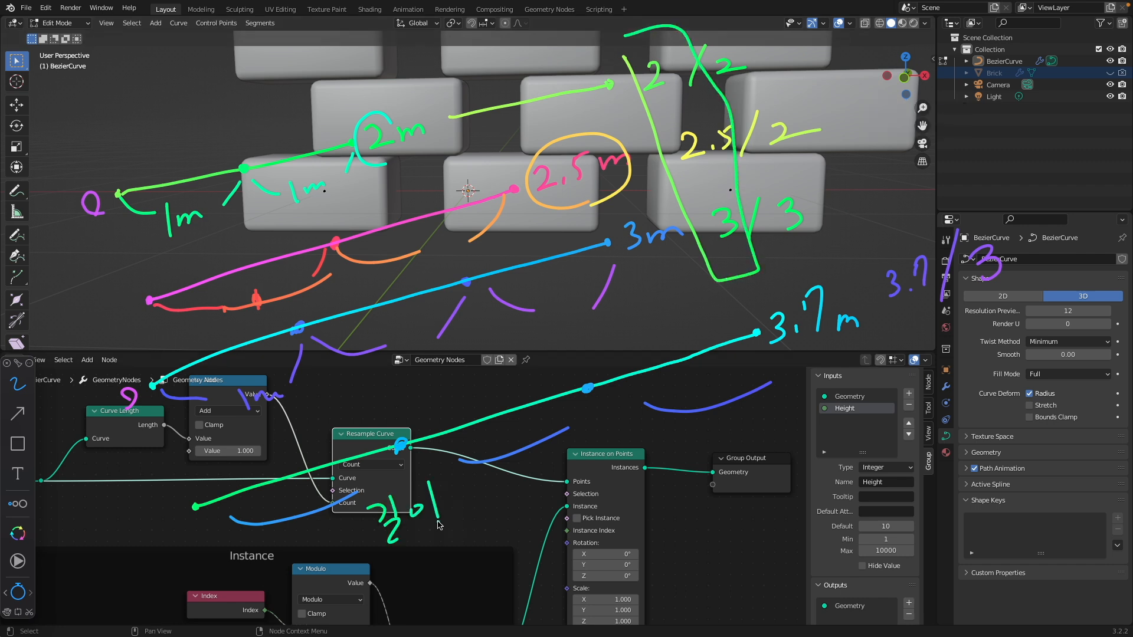
mouse_move(711, 40)
left_mouse_down()
mouse_move(745, 70)
mouse_move(787, 248)
mouse_move(714, 41)
left_mouse_up()
left_click_drag(521, 470, 540, 481)
left_click_drag(555, 464, 546, 480)
left_click_drag(534, 487, 558, 504)
left_click_drag(581, 449, 589, 479)
mouse_move(637, 429)
left_mouse_down()
mouse_move(607, 478)
mouse_move(655, 467)
left_mouse_up()
left_click_drag(487, 464, 456, 538)
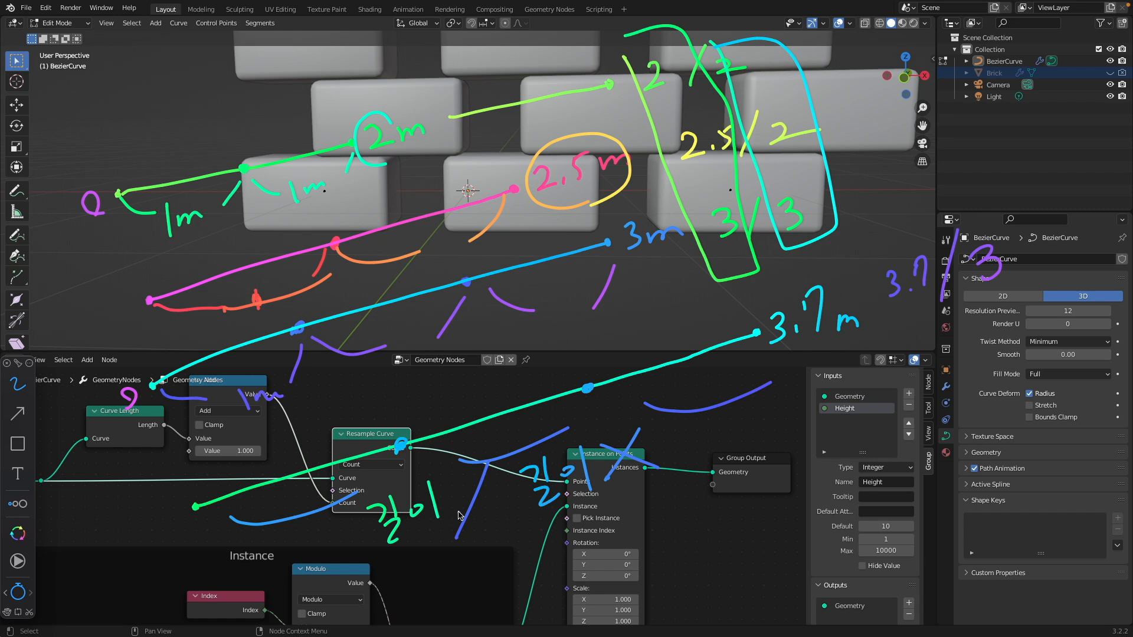
mouse_move(371, 567)
left_mouse_down()
mouse_move(450, 546)
mouse_move(686, 413)
mouse_move(372, 560)
mouse_move(407, 576)
left_mouse_up()
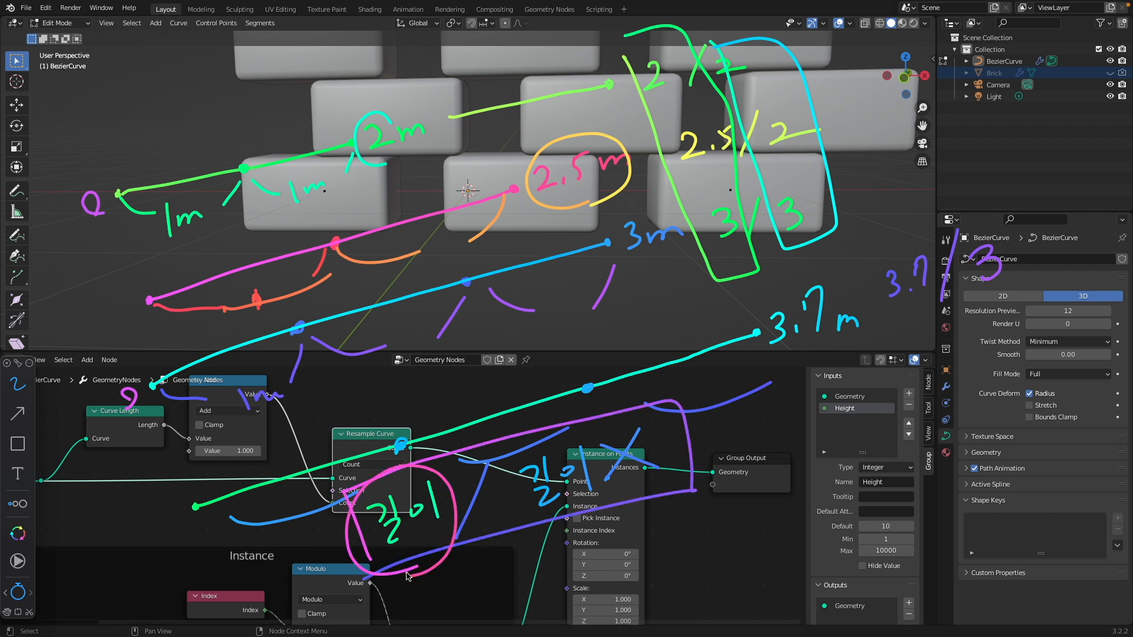
mouse_move(150, 475)
left_mouse_down()
mouse_move(97, 412)
mouse_move(152, 471)
left_mouse_up()
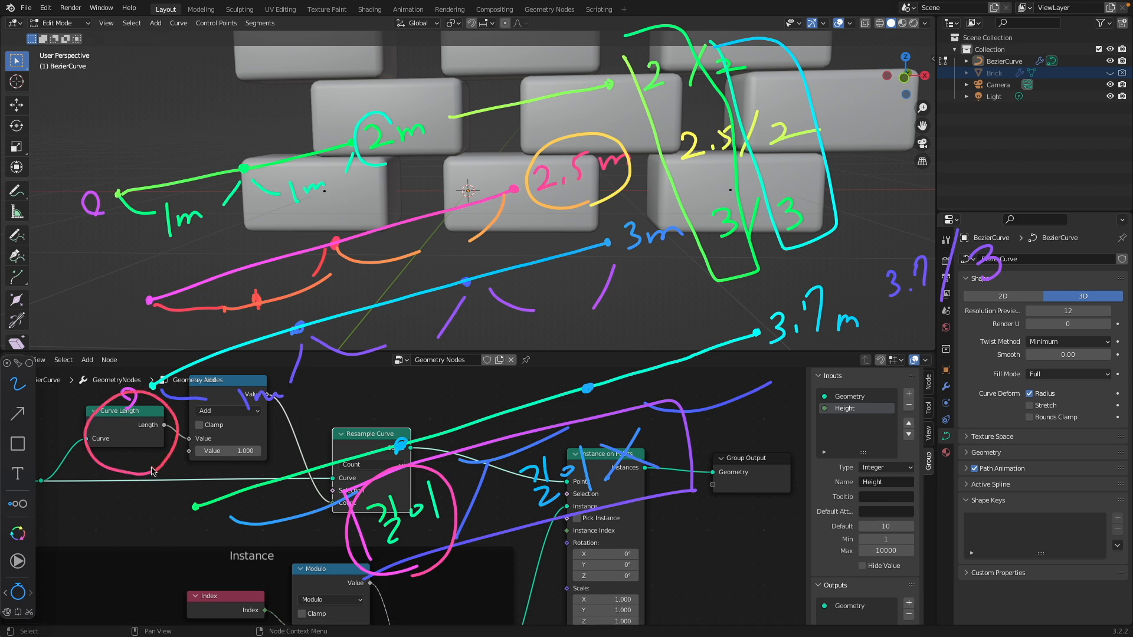
mouse_move(596, 523)
left_mouse_down()
mouse_move(649, 422)
mouse_move(564, 549)
left_mouse_up()
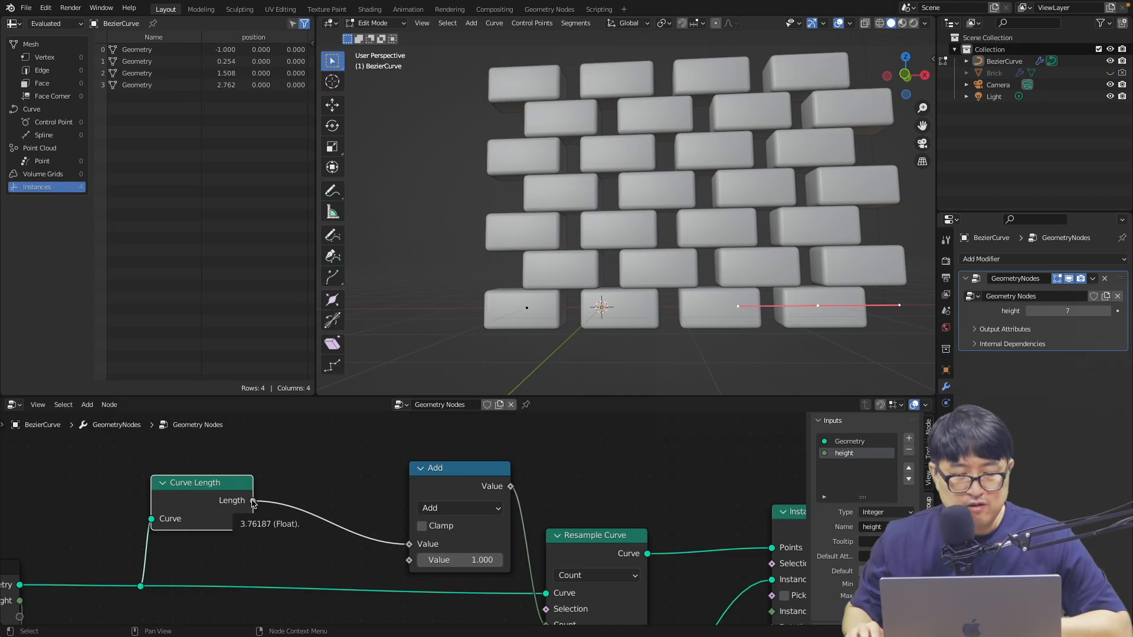
Step: Insert a Math node set to Divide on the link between Curve Length and the Add node
scroll(301, 474, "up", 1)
scroll(302, 475, "right", 2)
scroll(301, 475, "right", 1)
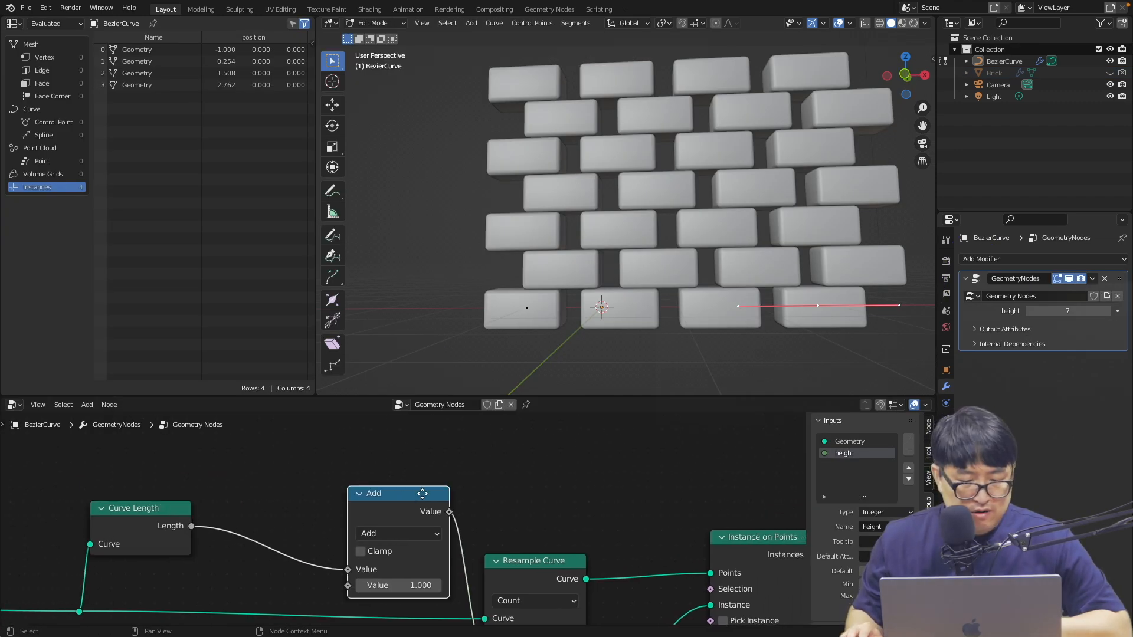
key("shift+a")
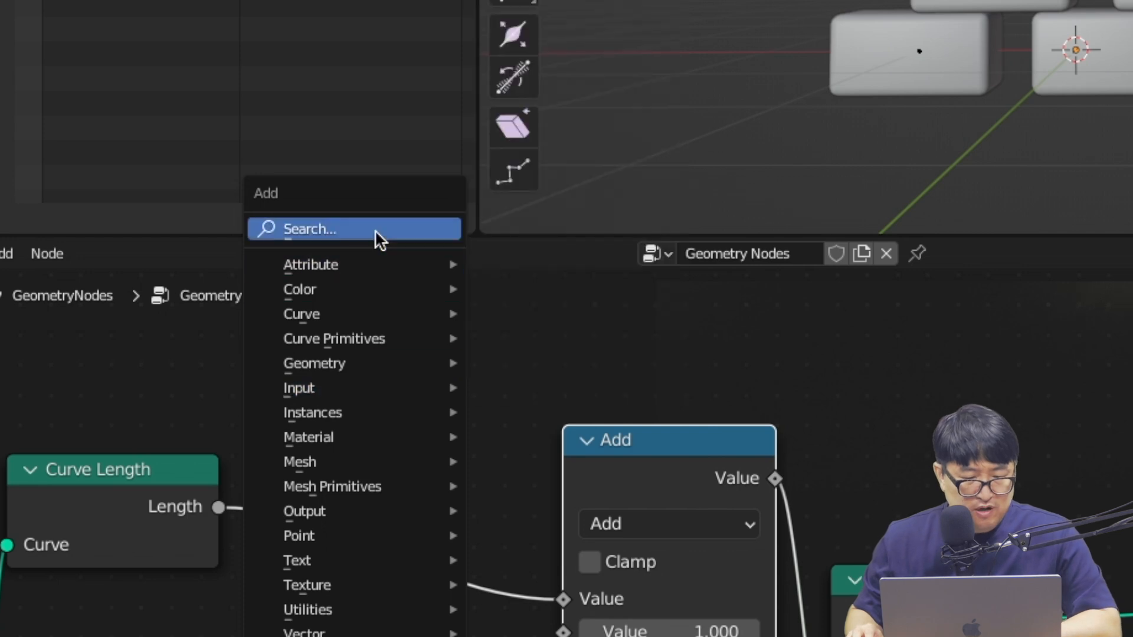
left_click(376, 230)
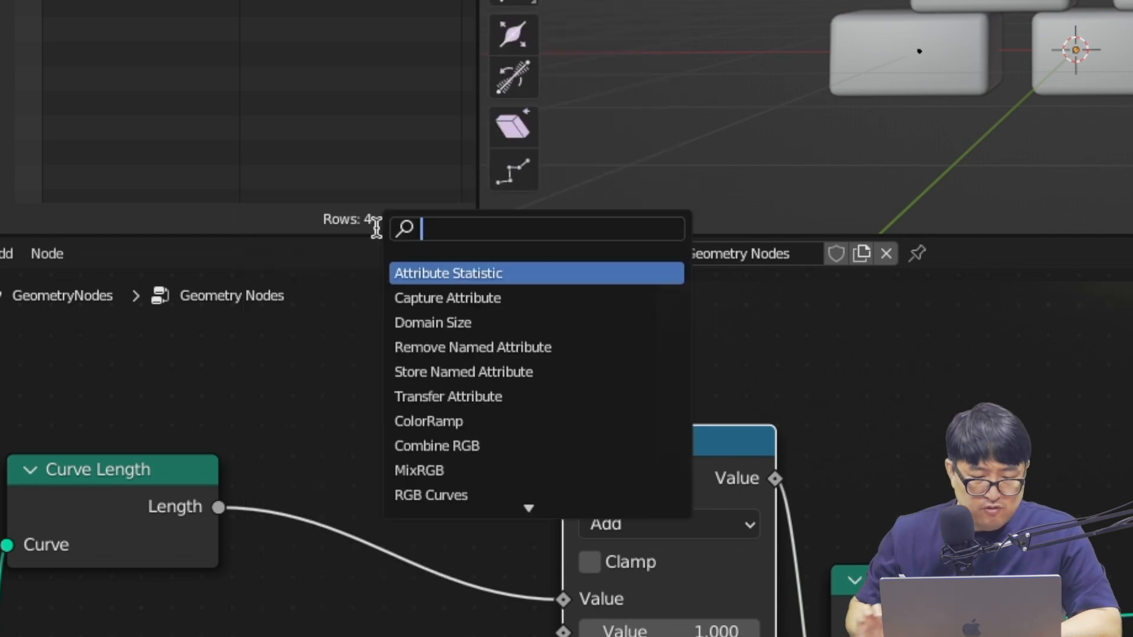
type("math")
key("Return")
left_click(281, 314)
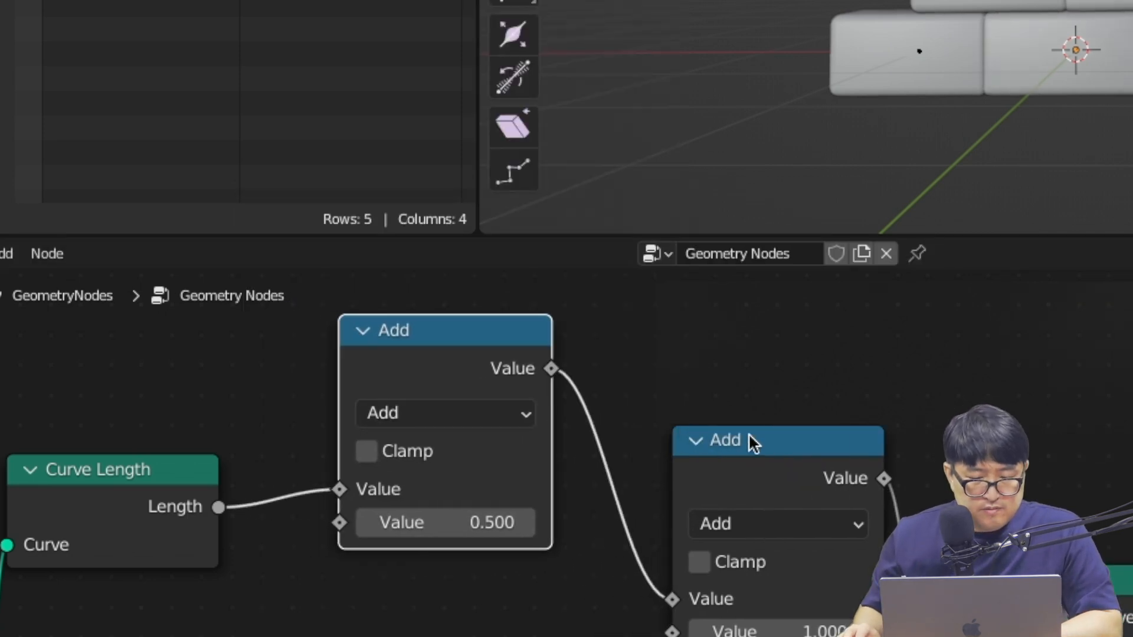
left_click(525, 413)
left_click(430, 125)
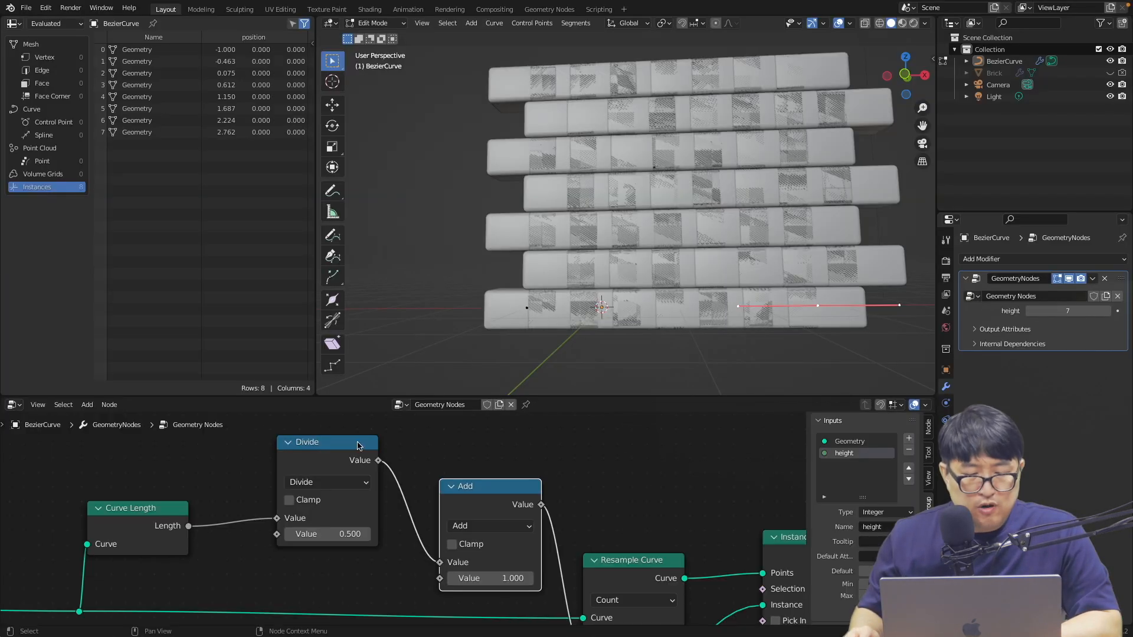
left_click_drag(514, 332, 542, 337)
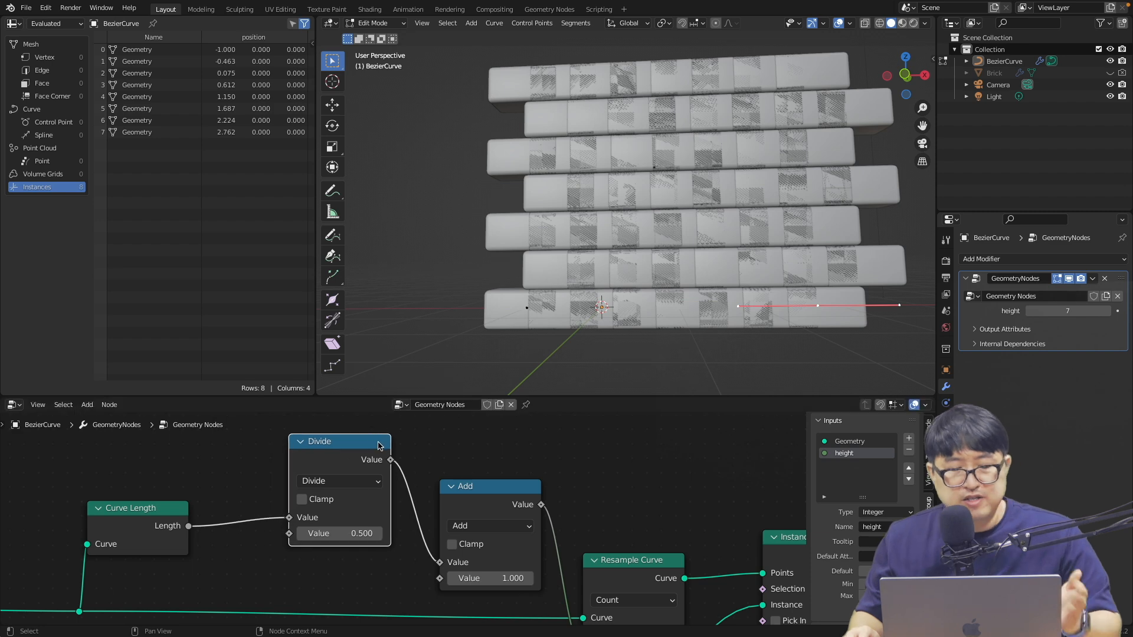
Step: Add another Math node set to Truncate above Curve Length, shifting the Divide node aside to make room
scroll(143, 469, "up", 2)
left_click(149, 477)
key("shift+a")
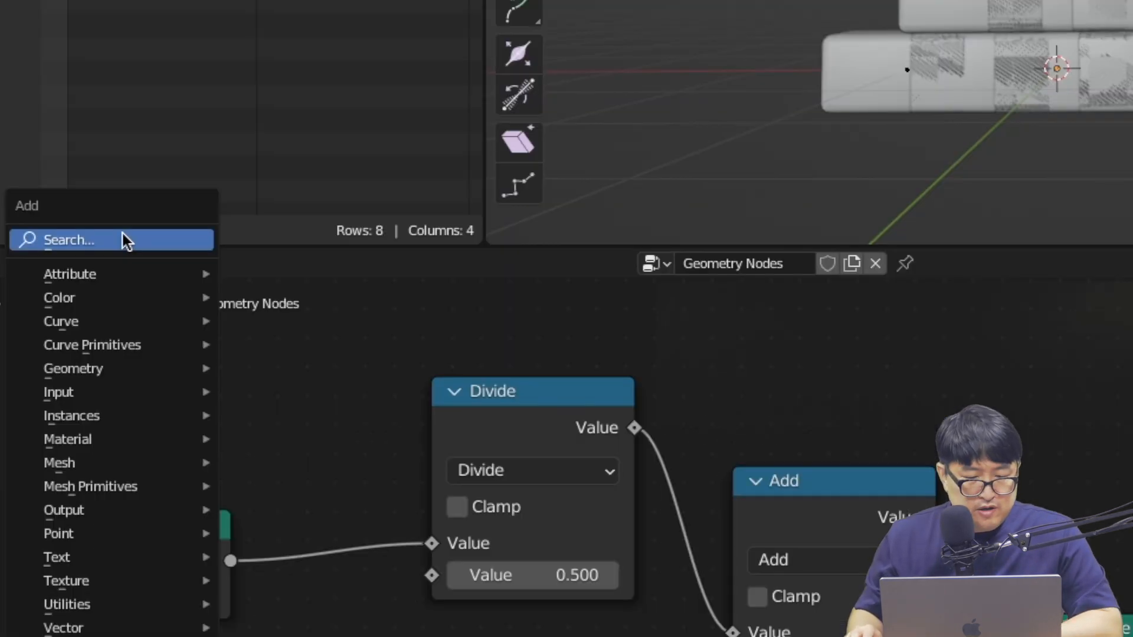
left_click(137, 393)
type("math")
key("Return")
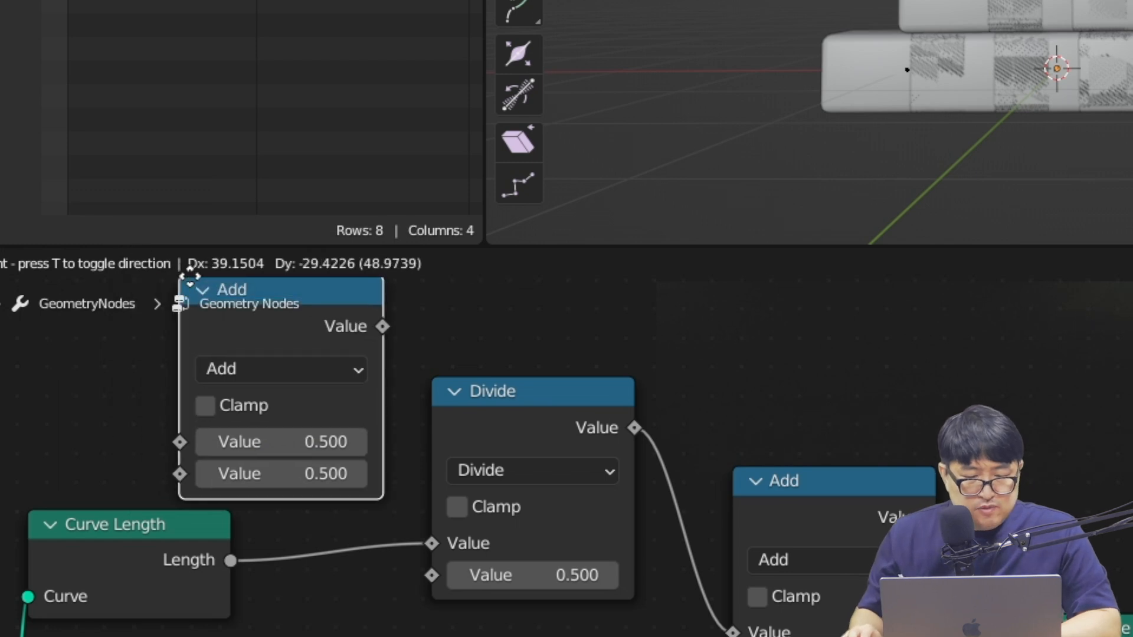
left_click(200, 277)
left_click_drag(531, 392, 588, 401)
left_click_drag(406, 311, 438, 314)
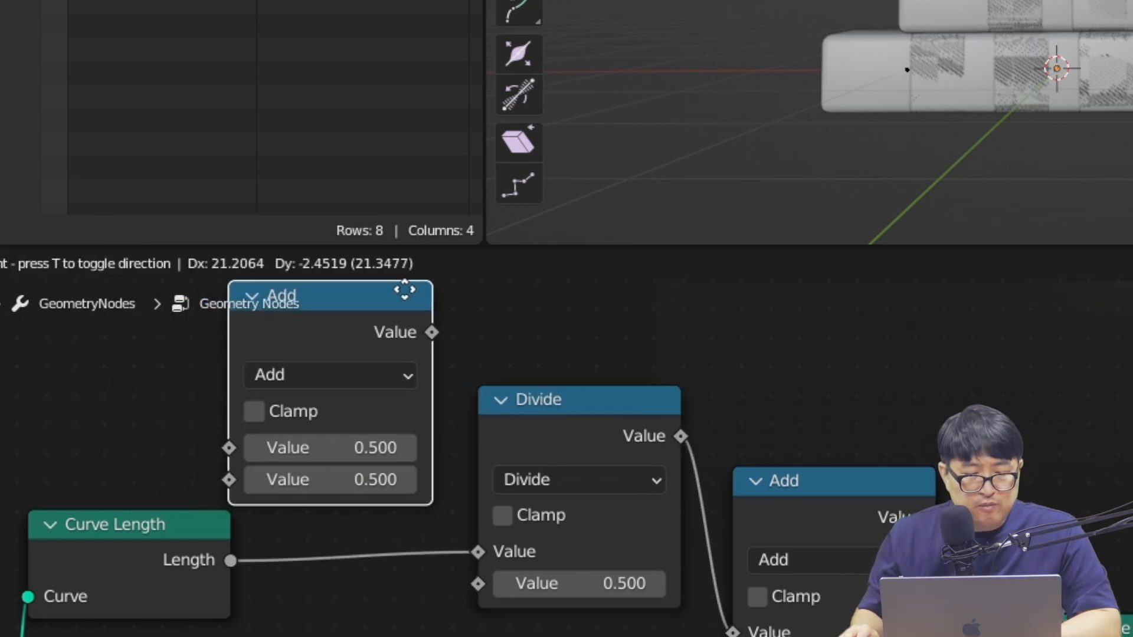
left_click(341, 382)
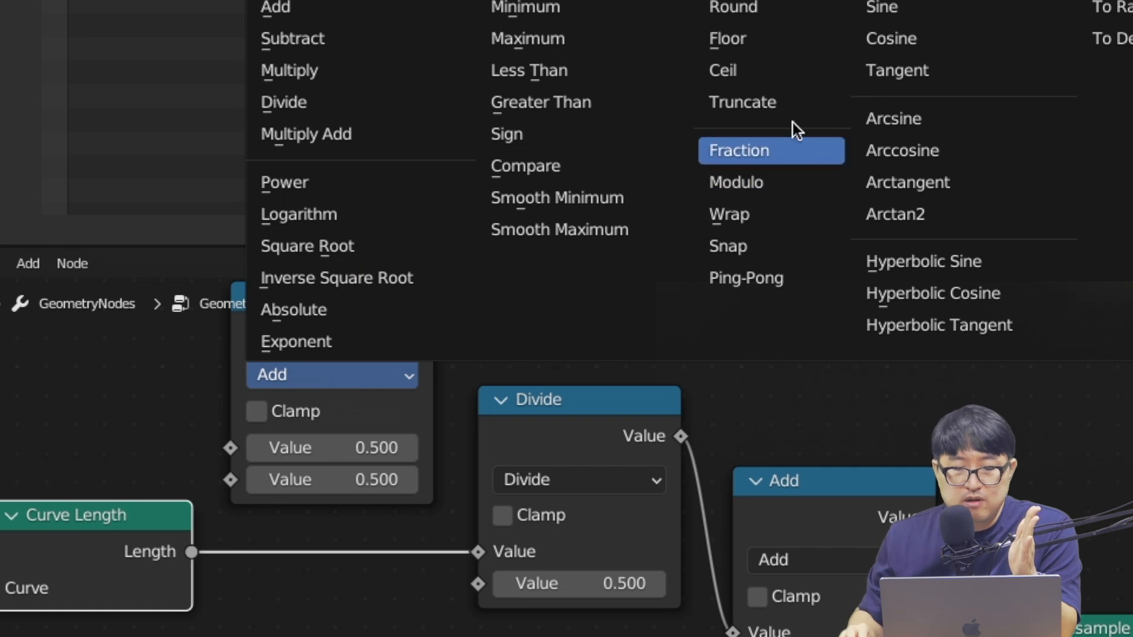
left_click(768, 105)
Step: Feed Curve Length into Truncate, connect Truncate to Divide's second value, and link Curve Length directly to the Add node
left_click_drag(191, 552, 228, 463)
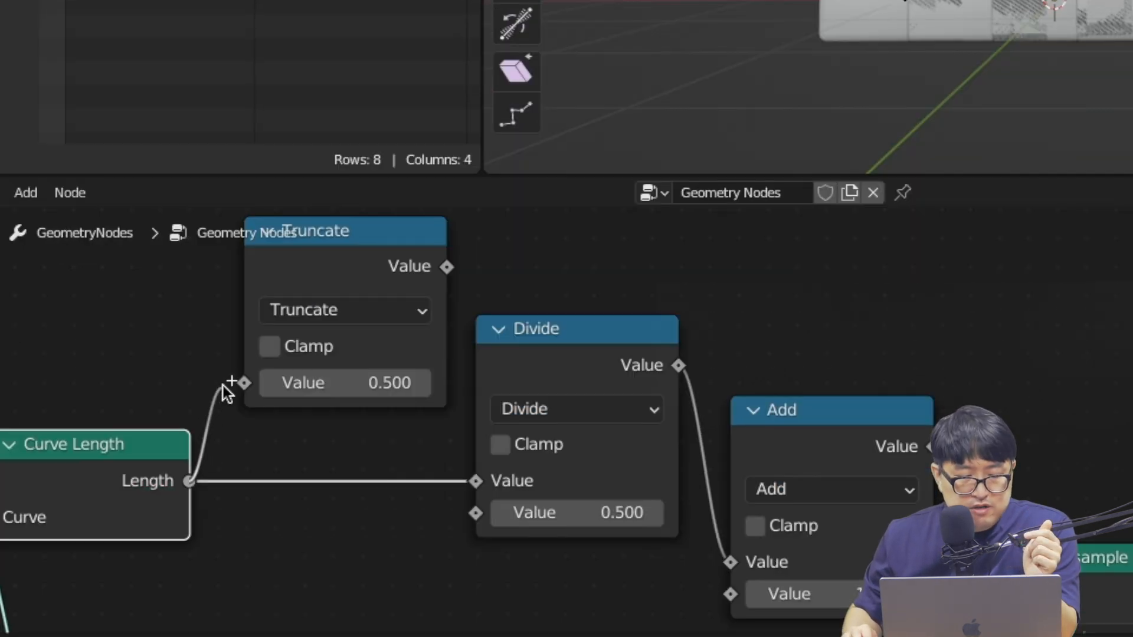
left_click_drag(226, 391, 245, 383)
left_click_drag(380, 248, 366, 254)
left_click_drag(434, 272, 472, 515)
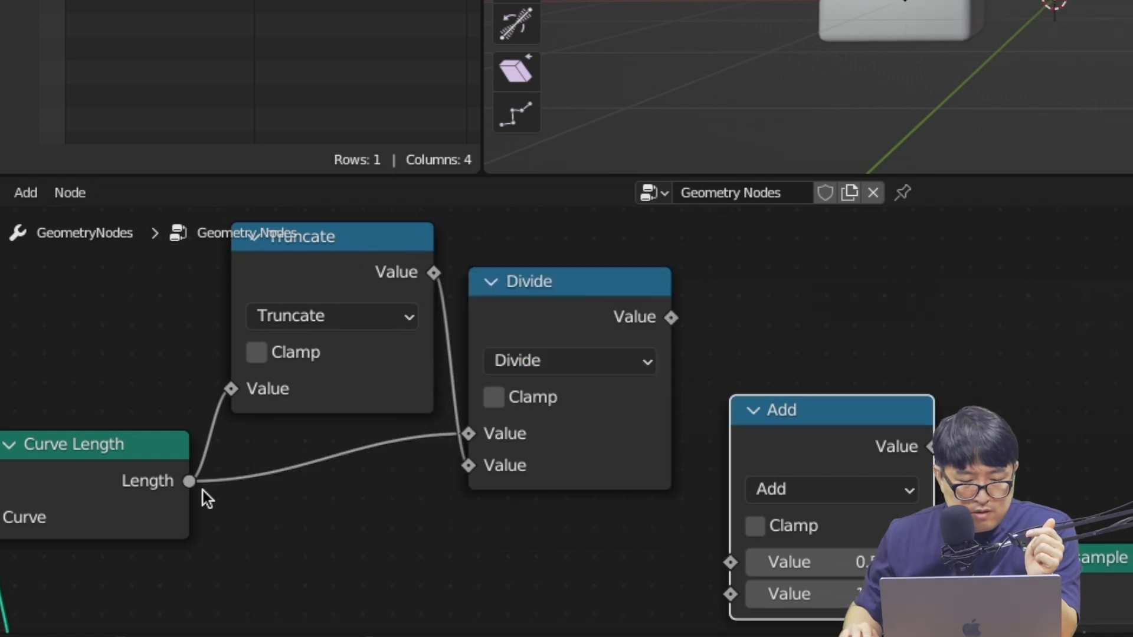
left_click_drag(190, 482, 730, 563)
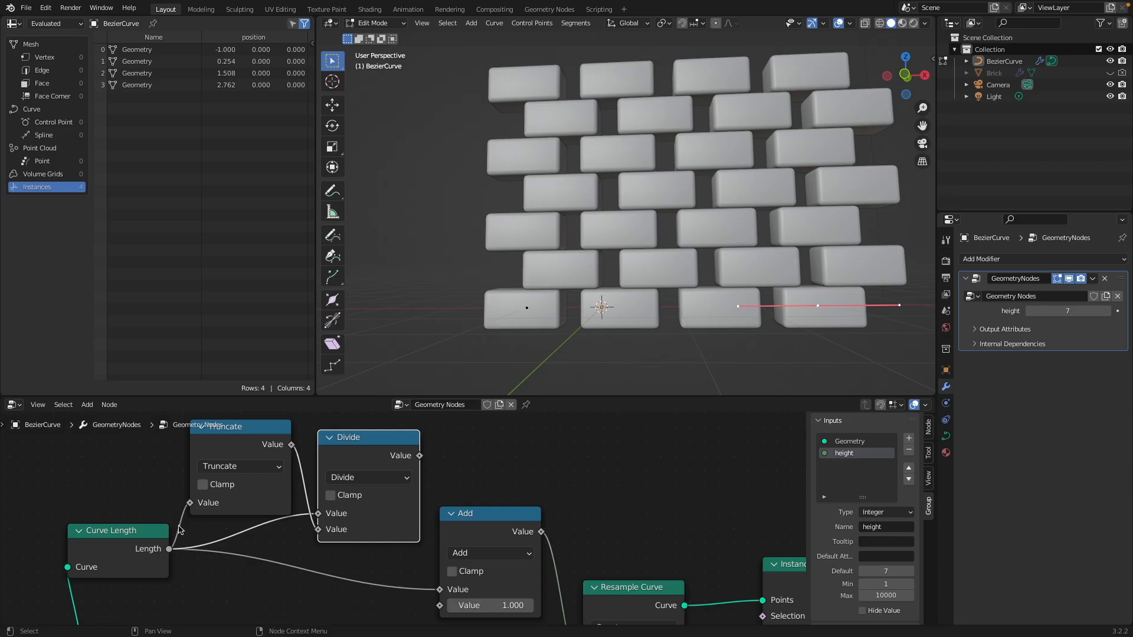
left_click_drag(247, 441, 239, 437)
key("alt+Tab")
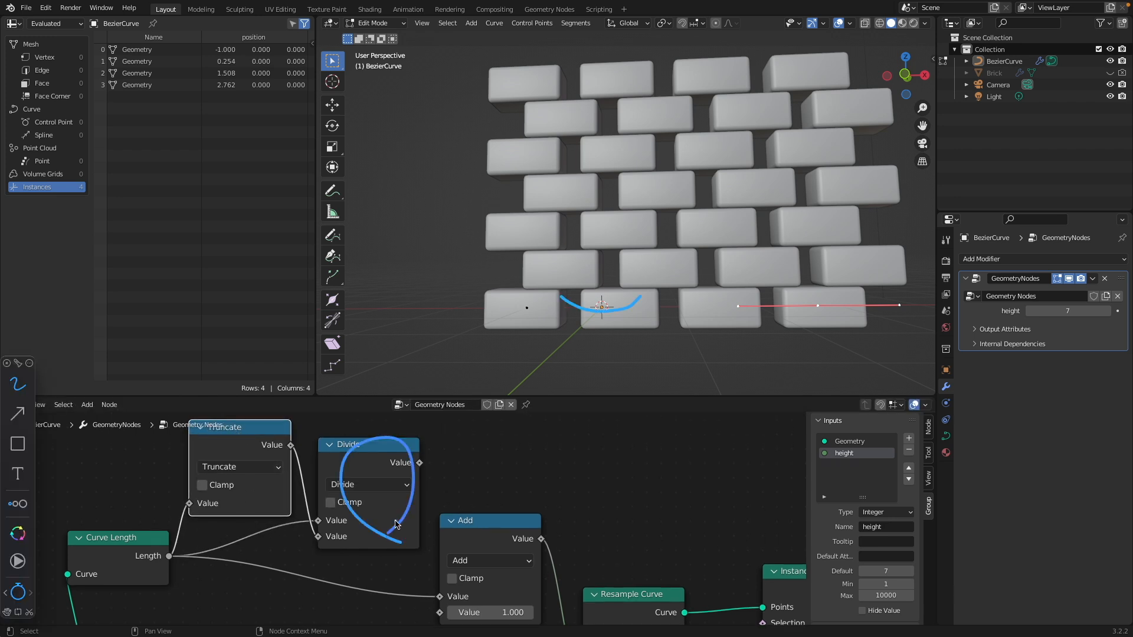
left_click_drag(390, 475, 395, 550)
mouse_move(450, 329)
left_mouse_down()
mouse_move(472, 360)
mouse_move(511, 354)
left_mouse_up()
left_click(502, 359)
left_click_drag(547, 320, 539, 343)
left_click(580, 341)
left_click_drag(644, 330, 596, 396)
left_click_drag(668, 378, 683, 396)
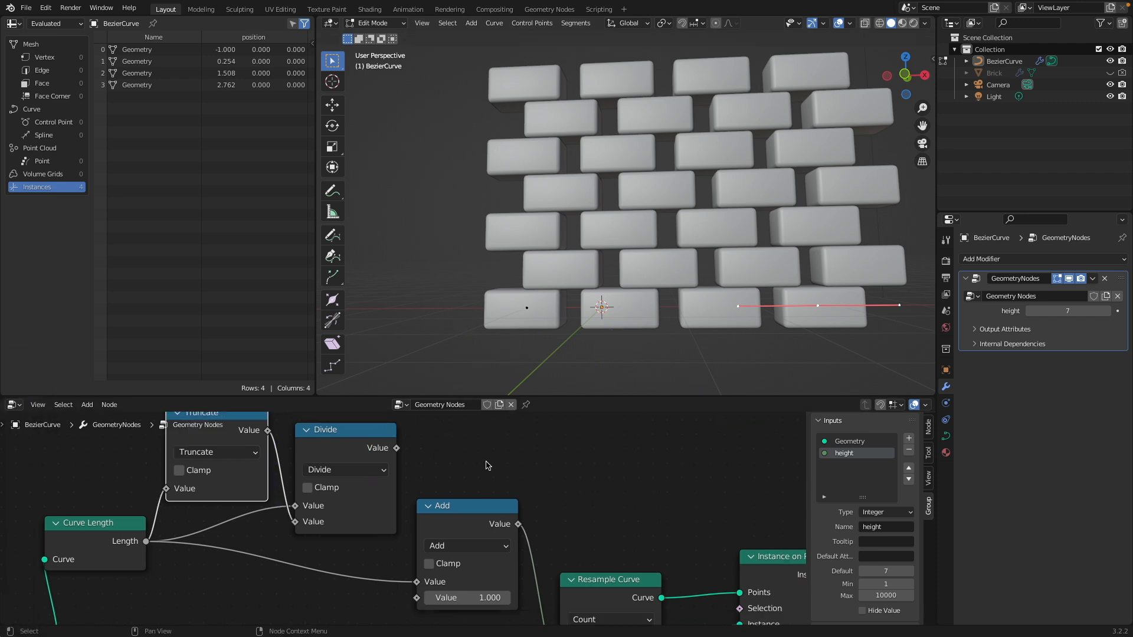
Step: Add a Combine XYZ node below Resample Curve and connect its Vector output to the Scale input of Instance on Points
middle_click_drag(485, 465, 477, 437)
middle_click_drag(638, 602, 489, 449)
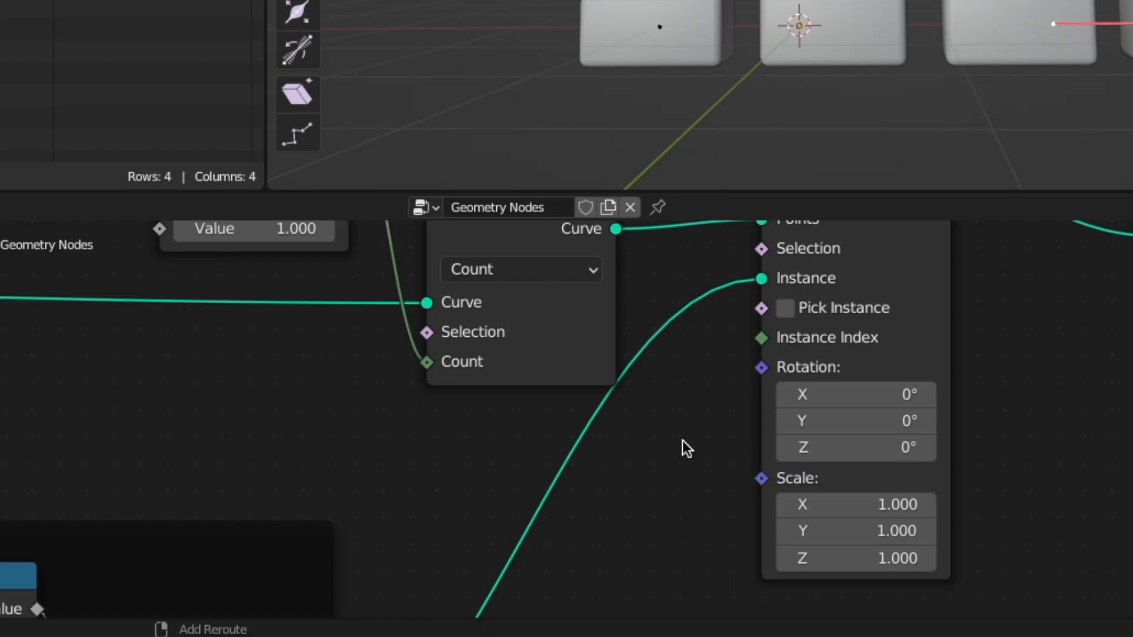
key("shift+a")
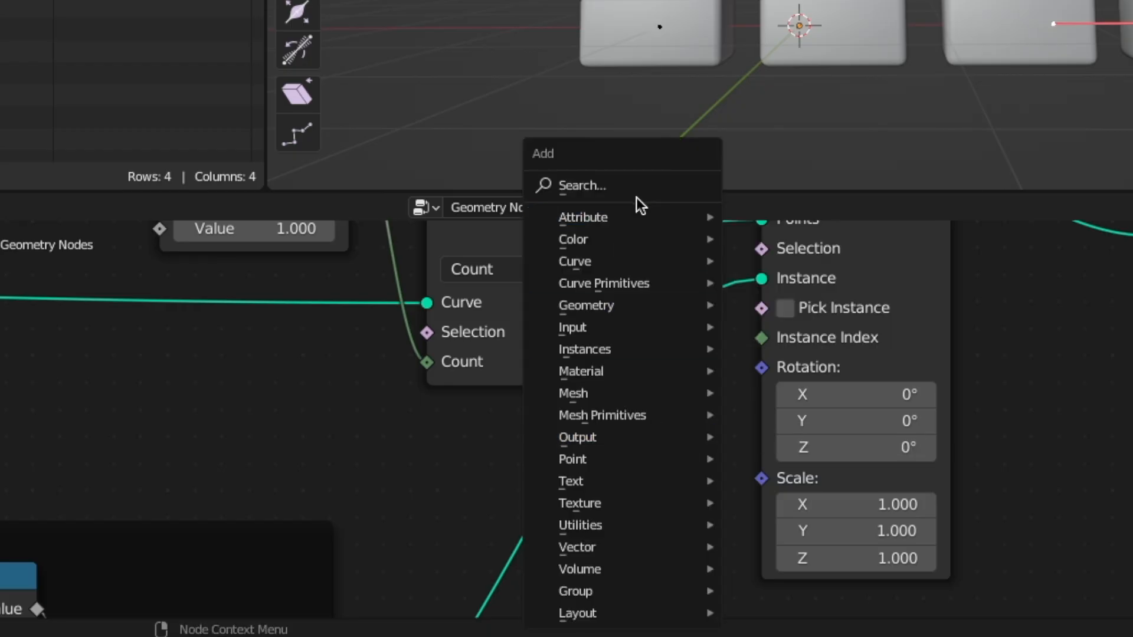
left_click(513, 399)
type("combi")
left_click(678, 254)
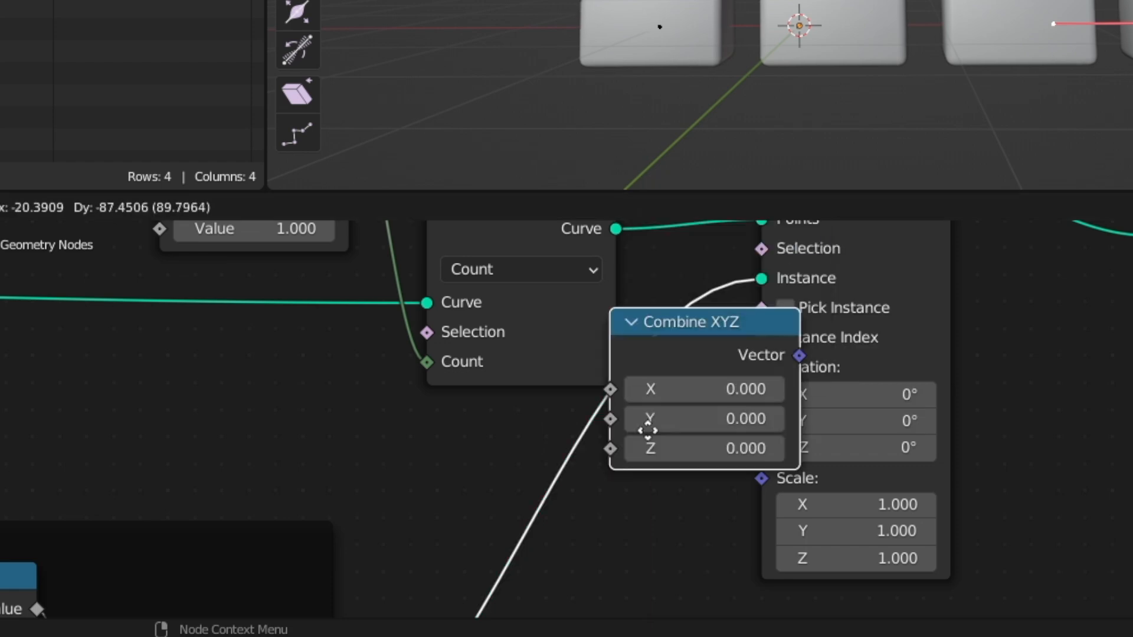
left_click(383, 419)
left_click_drag(493, 457, 763, 482)
Step: Link the Divide node's Value to the X input of Combine XYZ and set its Y and Z to 1
scroll(319, 402, "down", 4)
middle_click_drag(307, 354, 531, 584)
left_click_drag(392, 295, 527, 490)
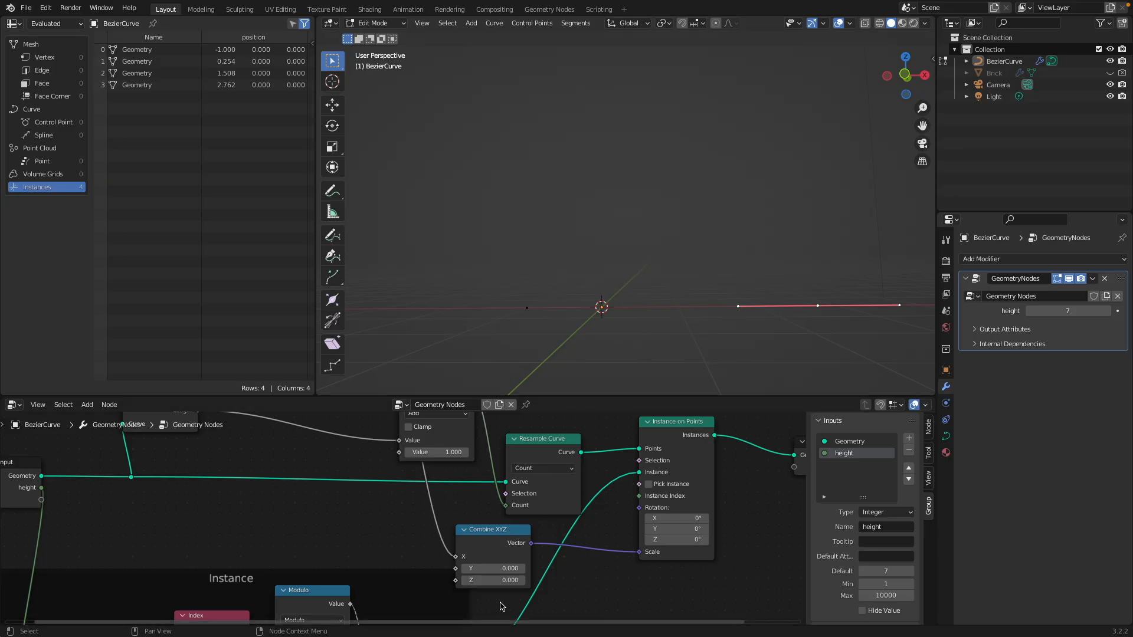
scroll(413, 555, "up", 4)
middle_click_drag(549, 578, 529, 502)
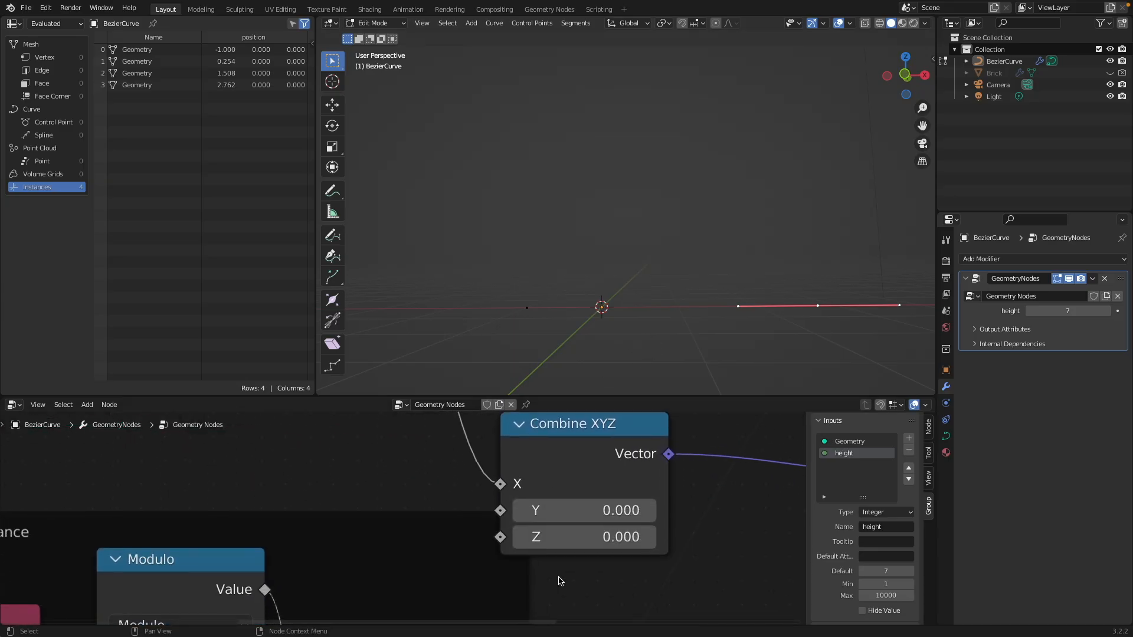
left_click(619, 515)
type("1")
key("Return")
left_click(616, 539)
type("1")
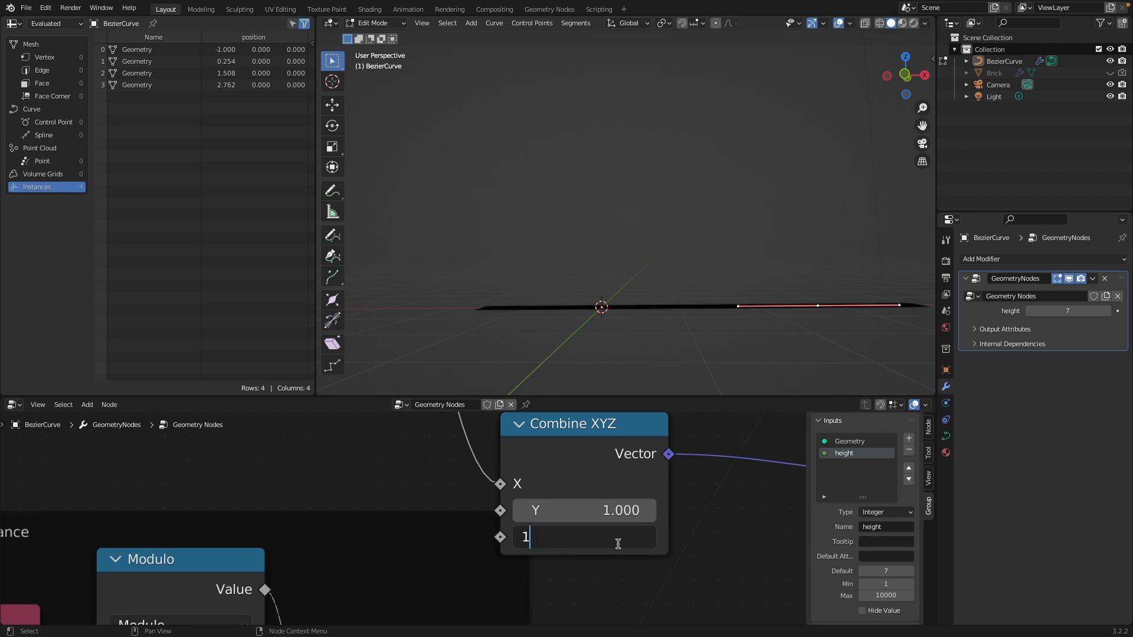
key("Return")
Step: Try moving the curve's end control points along the X axis to test the brick scaling
key("g")
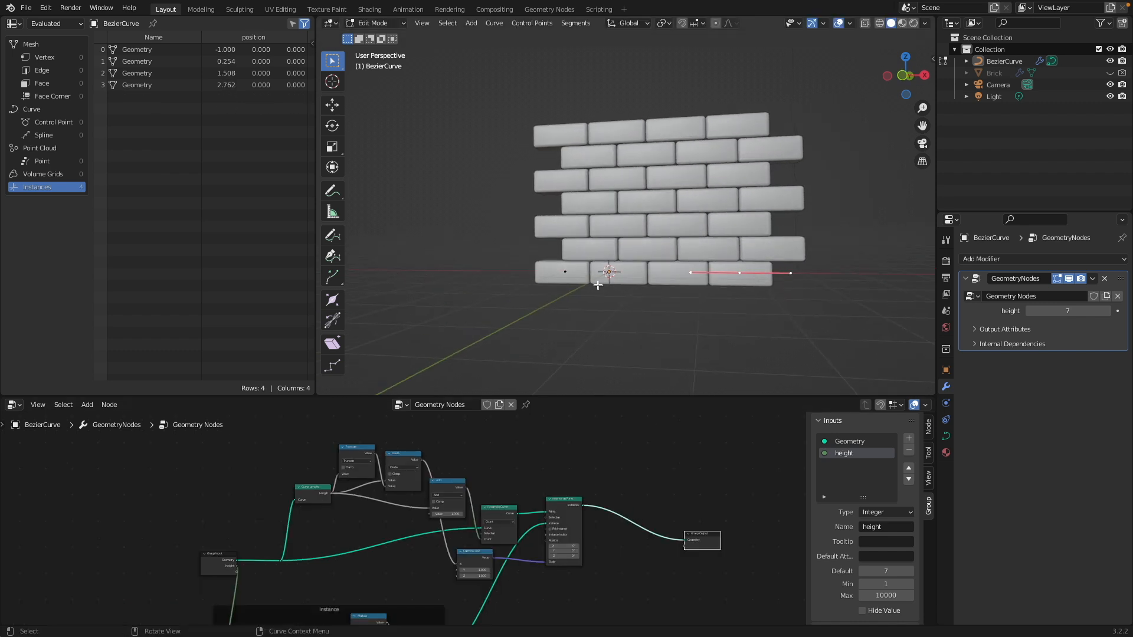
key("g")
key("x")
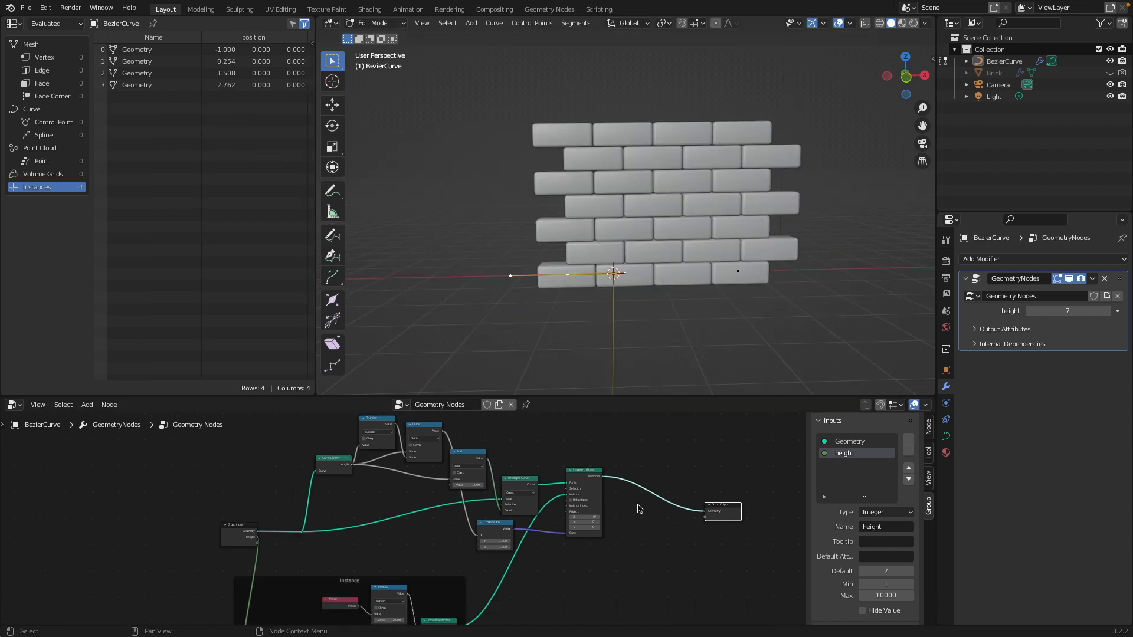
scroll(638, 508, "down", 1)
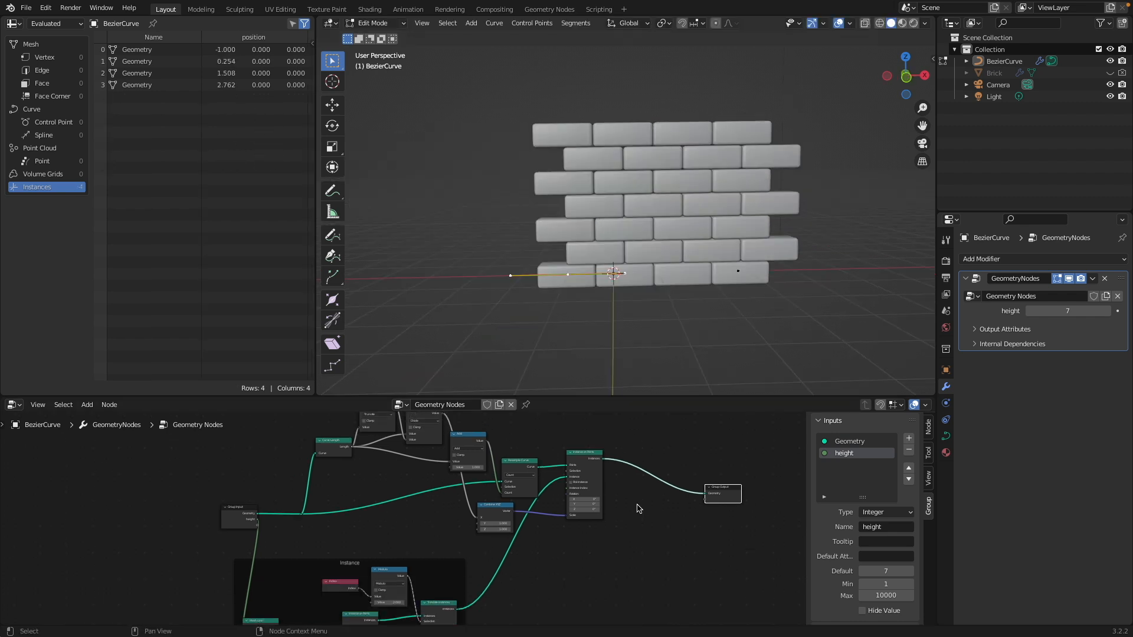
scroll(637, 508, "up", 1)
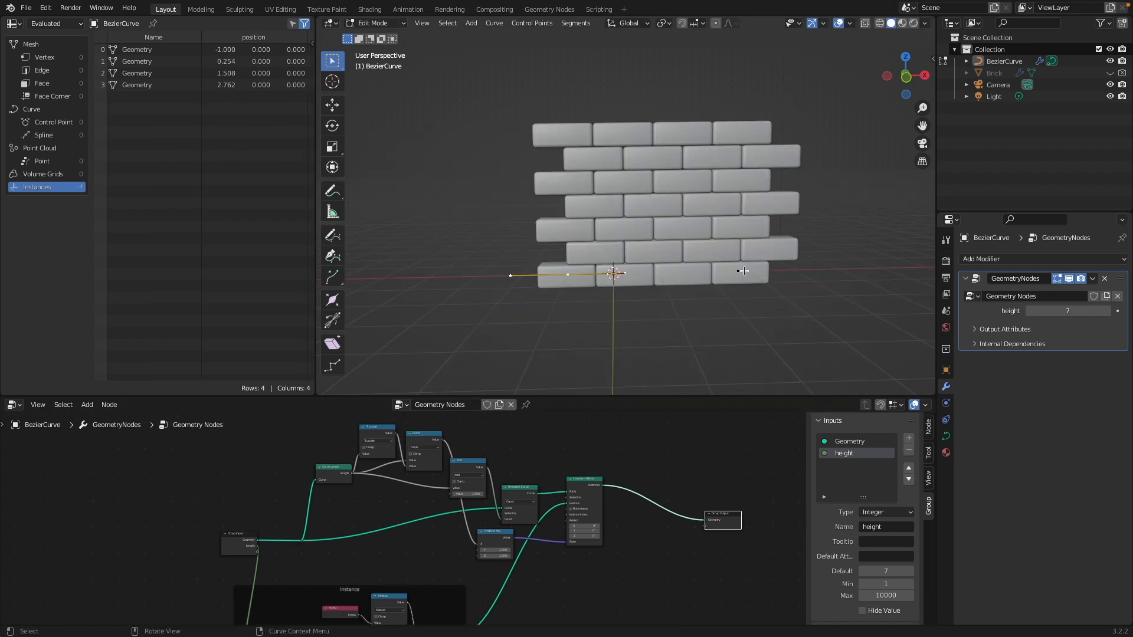
Step: Rotate the control point at the curve's far end about the Z axis and scale its handles by 3
key("r")
key("z")
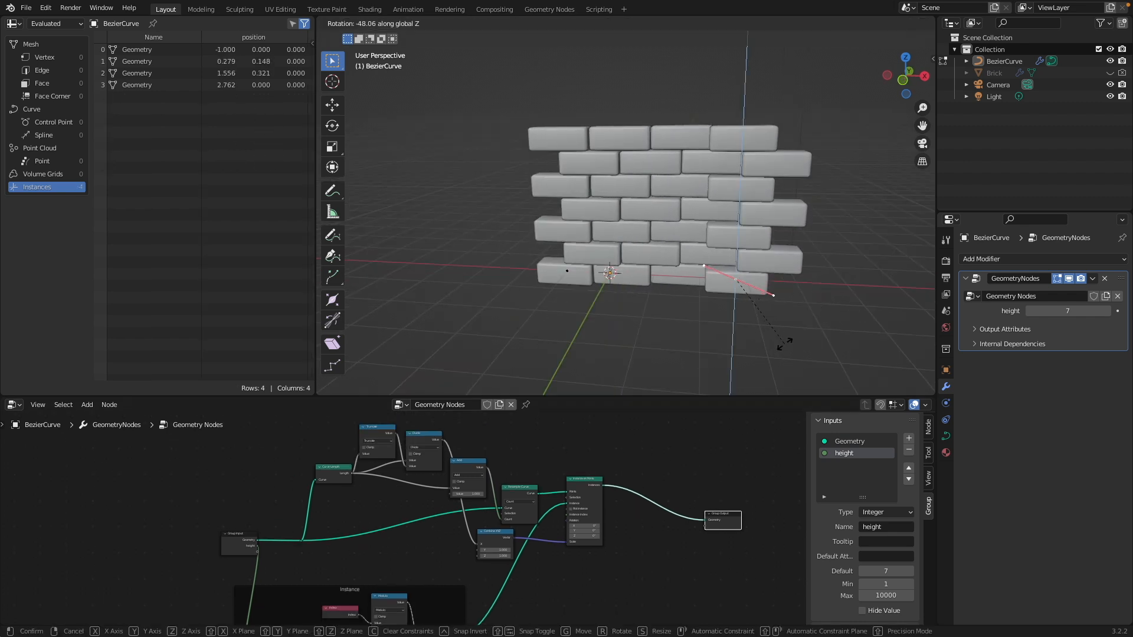
left_click(773, 319)
type("s3")
key("Return")
middle_click_drag(882, 381, 717, 282)
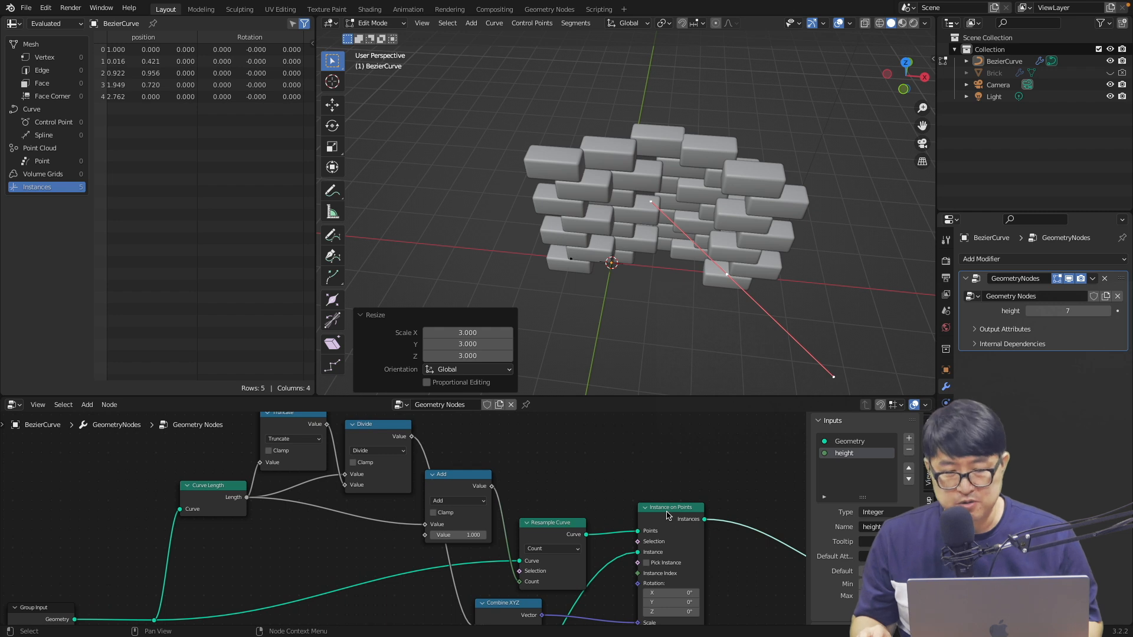
Step: Move the Instance on Points node toward Group Output to make room after Resample Curve
scroll(667, 515, "down", 3)
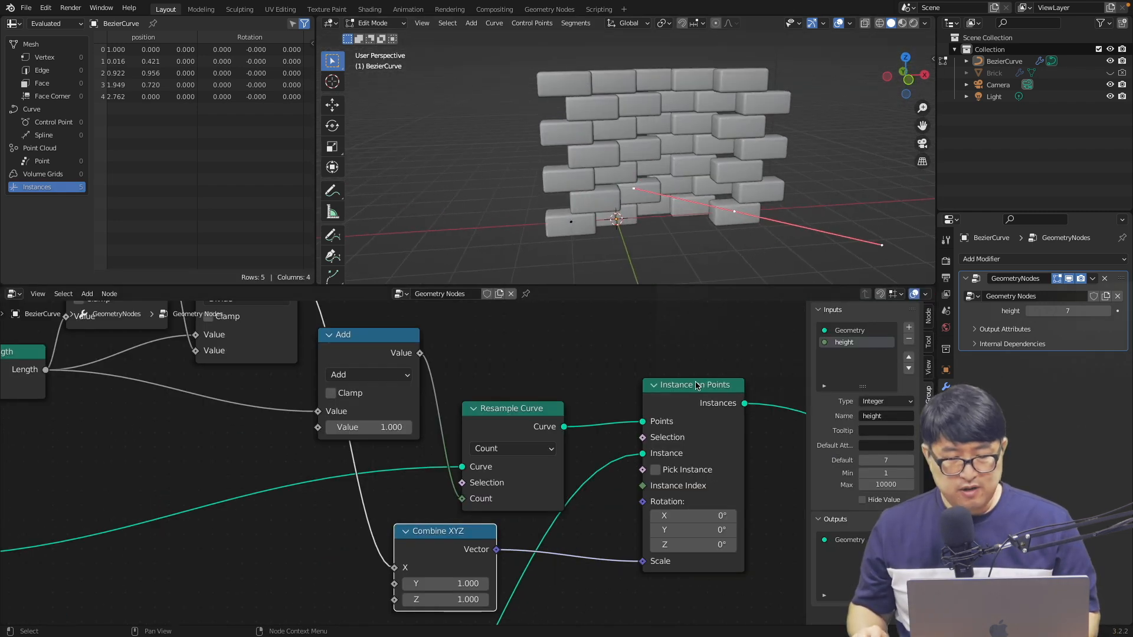
scroll(697, 386, "right", 10)
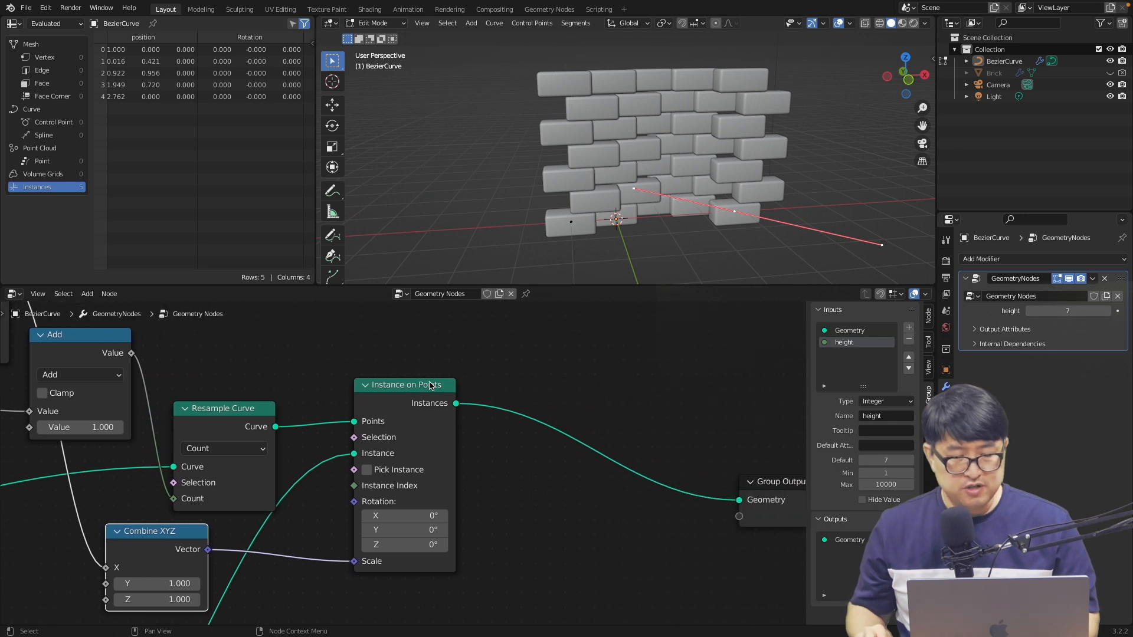
left_click_drag(430, 386, 586, 391)
middle_click_drag(703, 224, 725, 195)
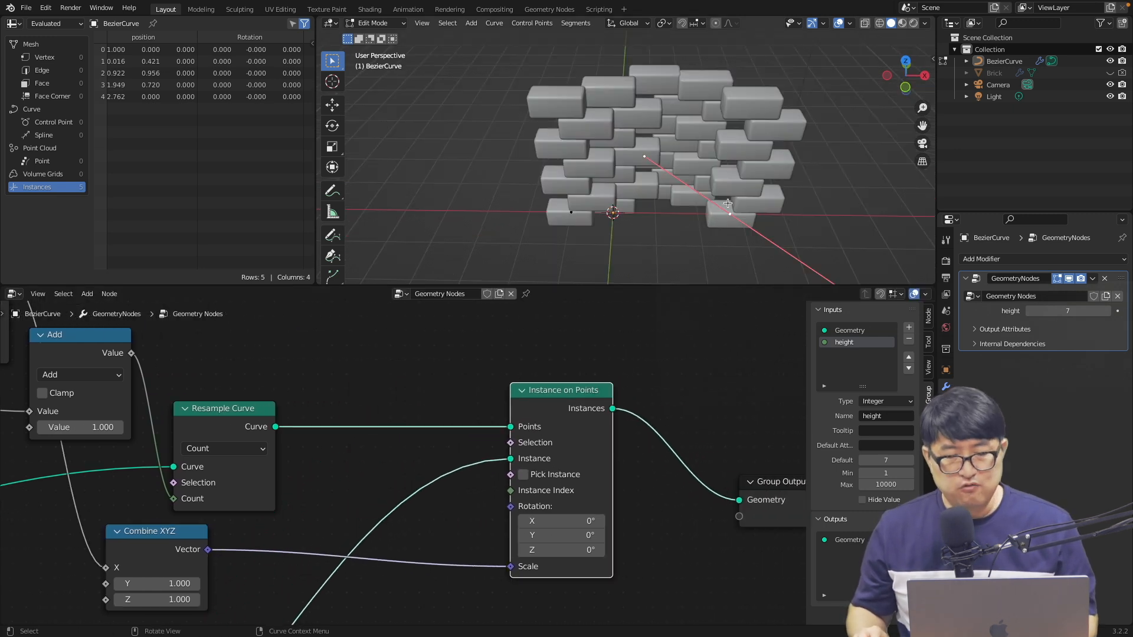
mouse_move(596, 391)
left_mouse_down()
mouse_move(622, 380)
mouse_move(609, 380)
left_mouse_up()
Step: Add a Curve Tangent node and connect its Tangent output to the Rotation input of Instance on Points
key("shift+a")
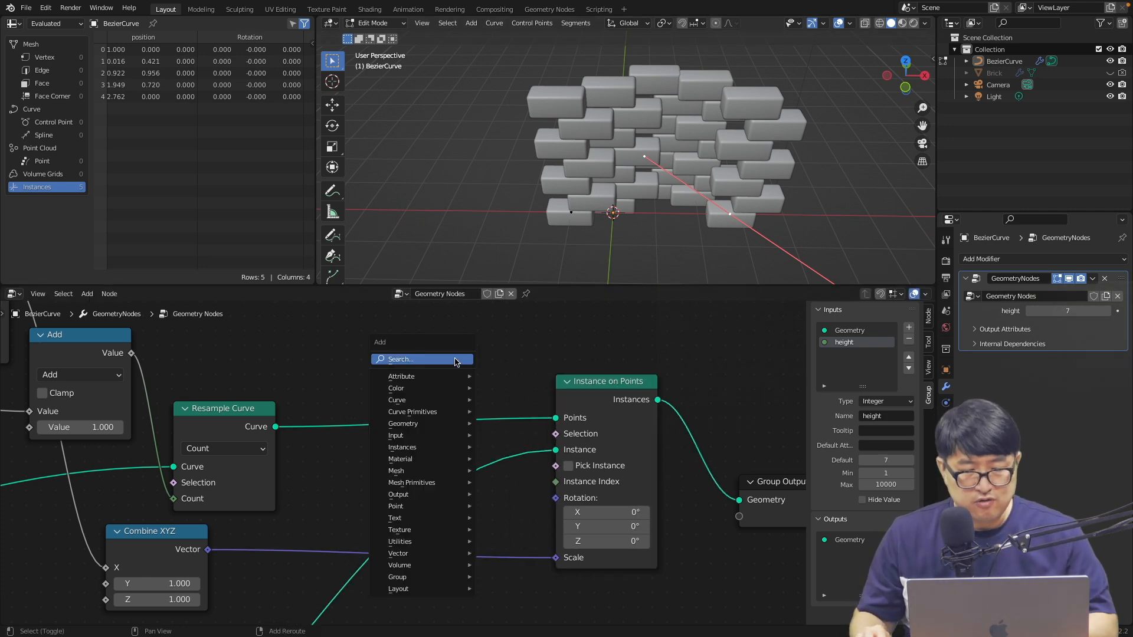
type("tanv")
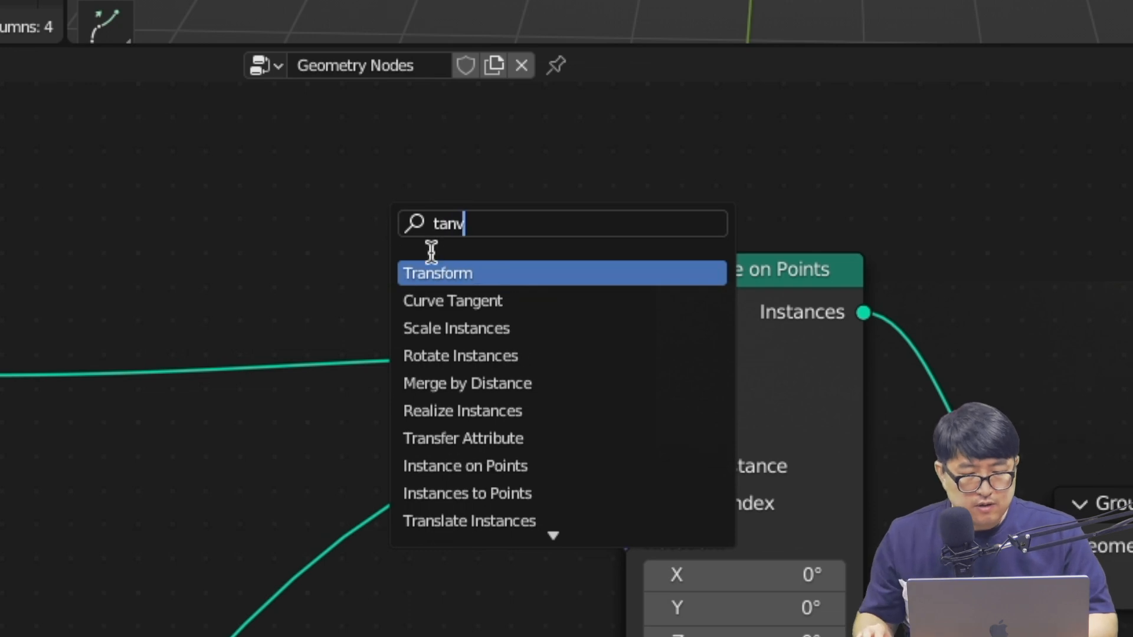
left_click(531, 301)
left_click_drag(306, 251, 173, 494)
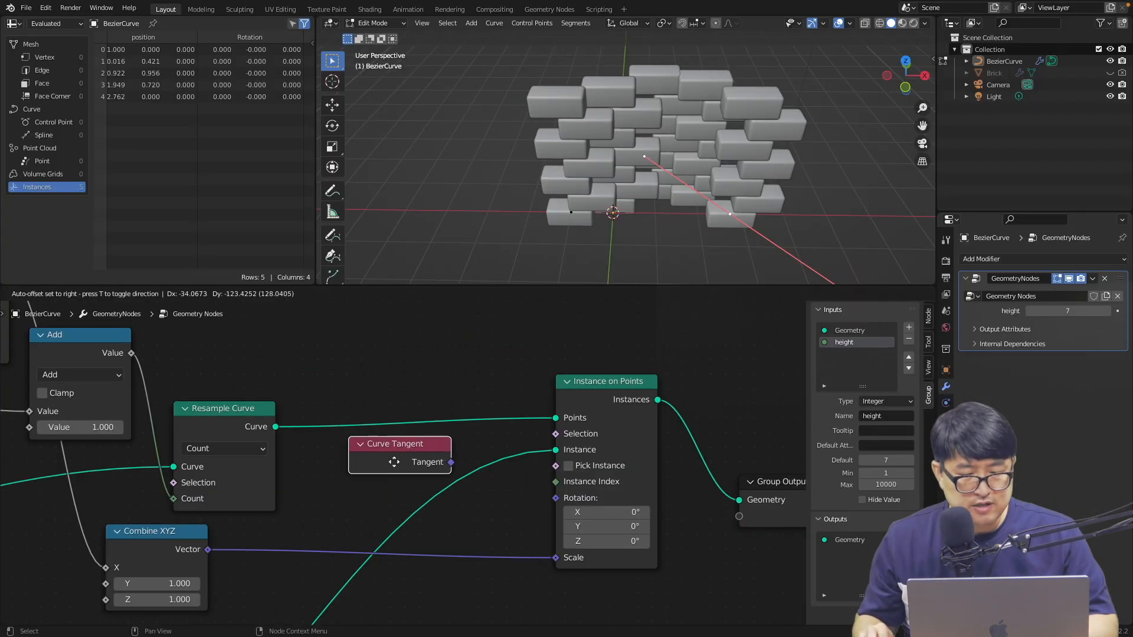
left_click_drag(419, 477, 555, 499)
middle_click_drag(705, 280, 691, 240)
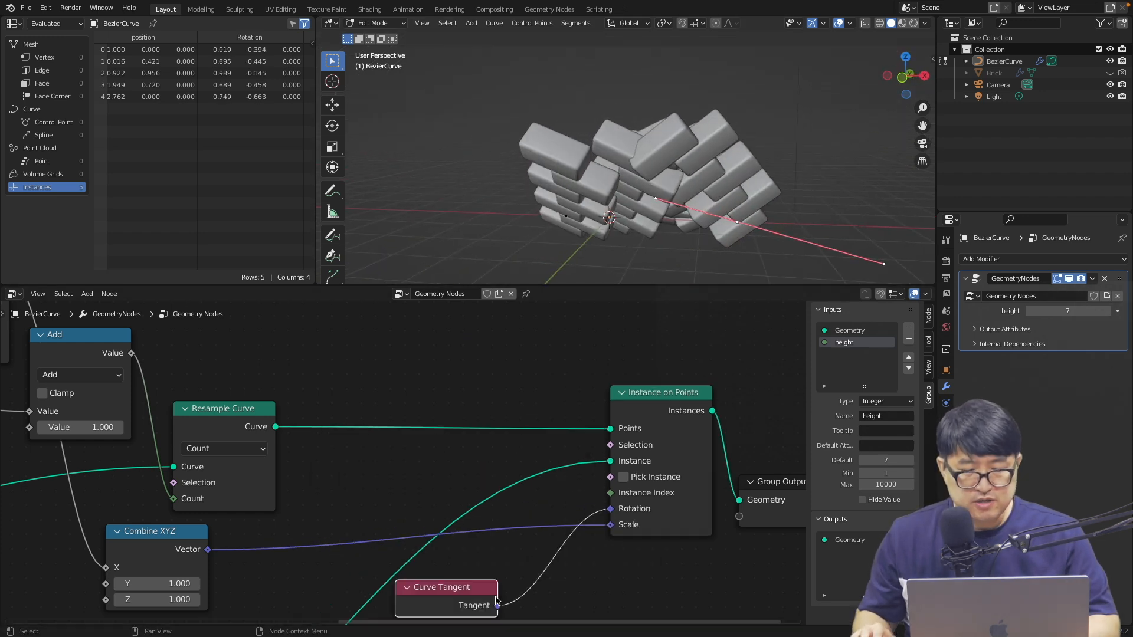
Step: Insert an Align Euler to Vector node between Curve Tangent and Instance on Points, with Tangent feeding its Vector input and the X axis aligned
middle_click_drag(560, 612, 603, 508)
left_click_drag(501, 496, 462, 550)
key("shift+a")
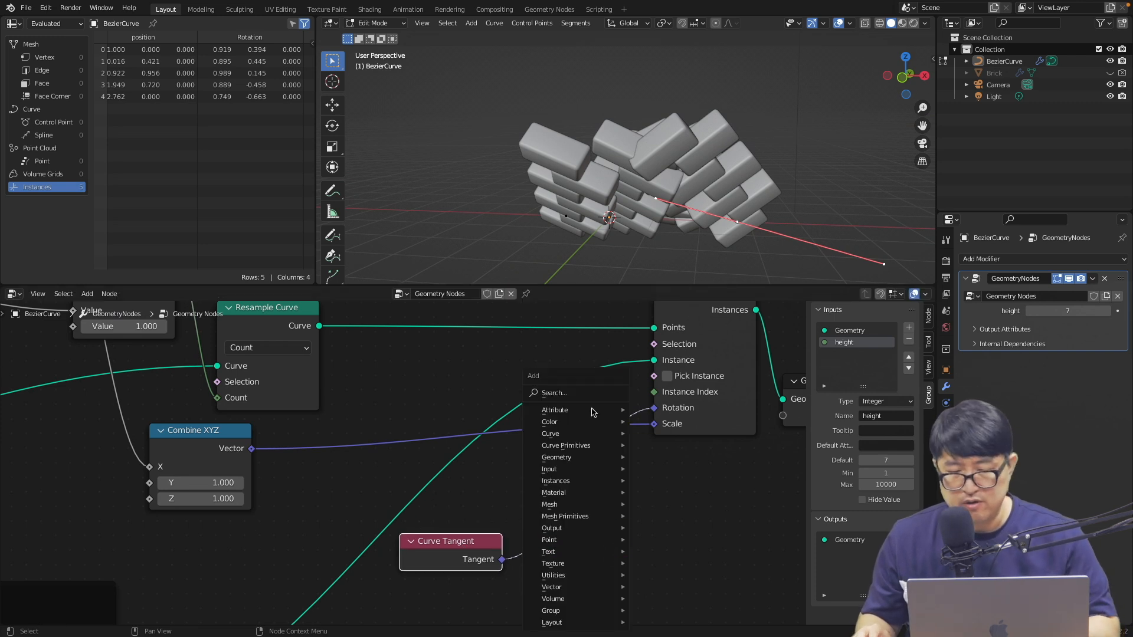
type("align")
key("Return")
left_click(582, 476)
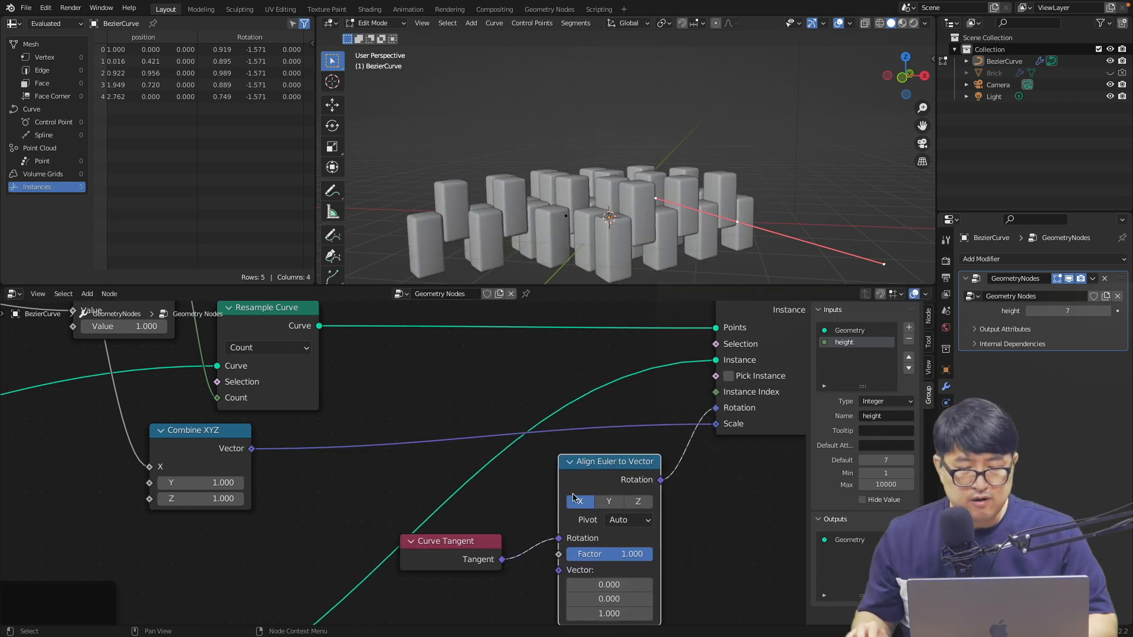
left_click_drag(571, 528, 585, 563)
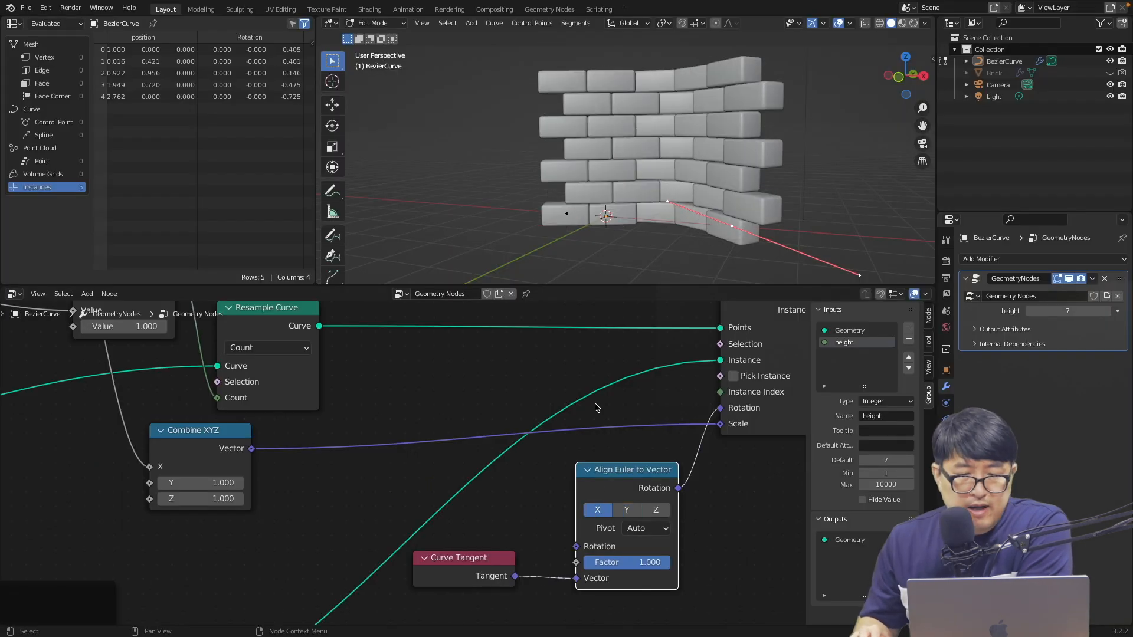
left_click(544, 315)
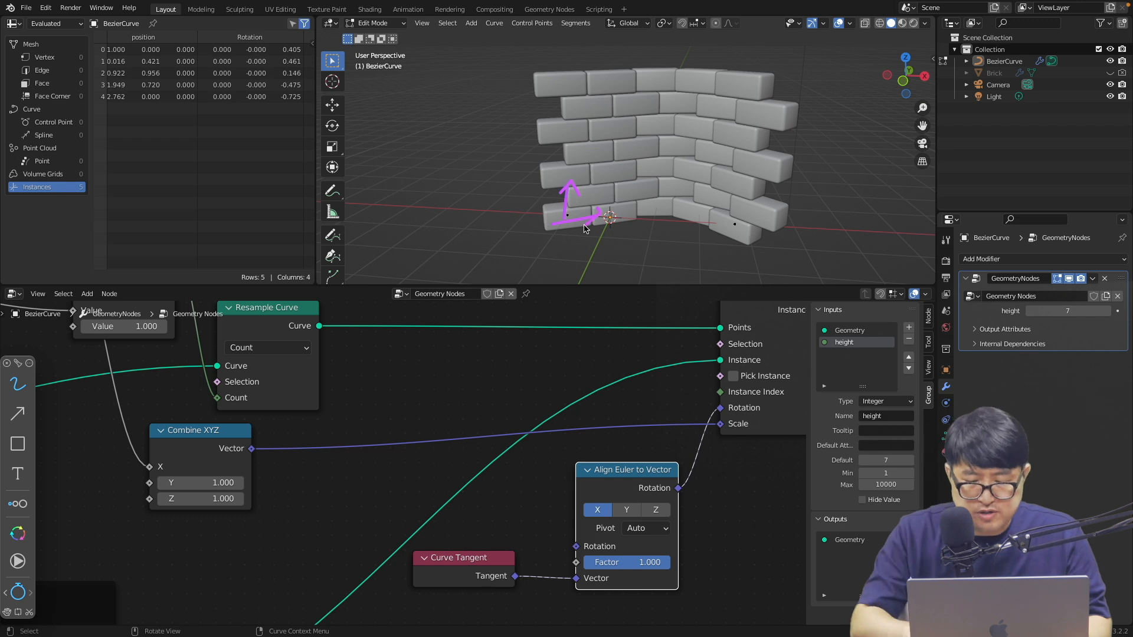
key("Escape")
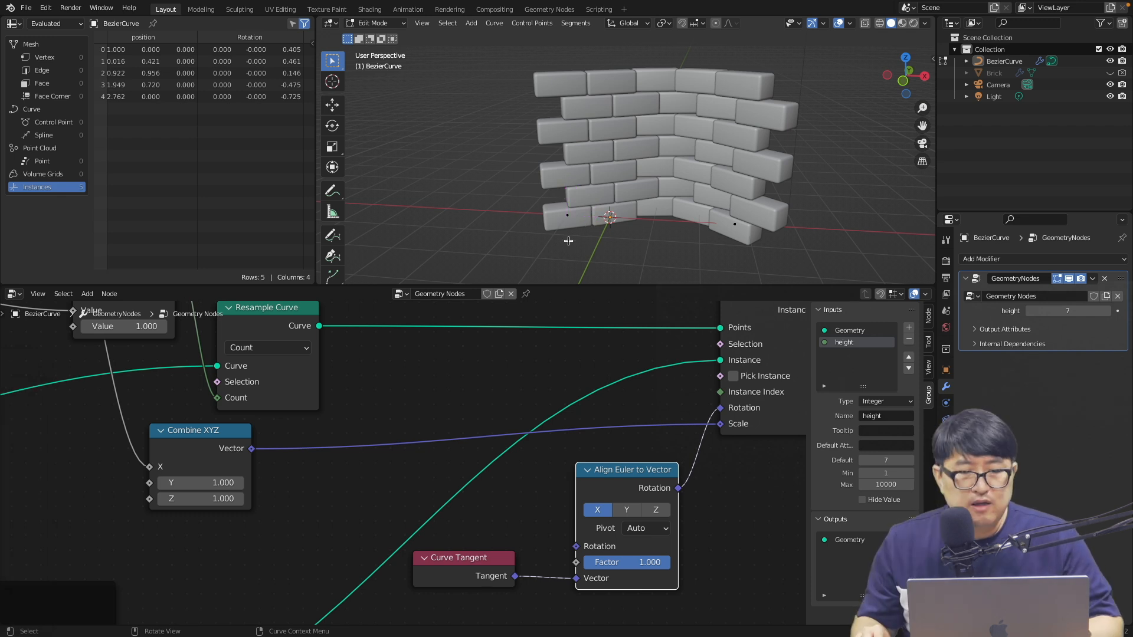
left_click_drag(494, 557, 493, 560)
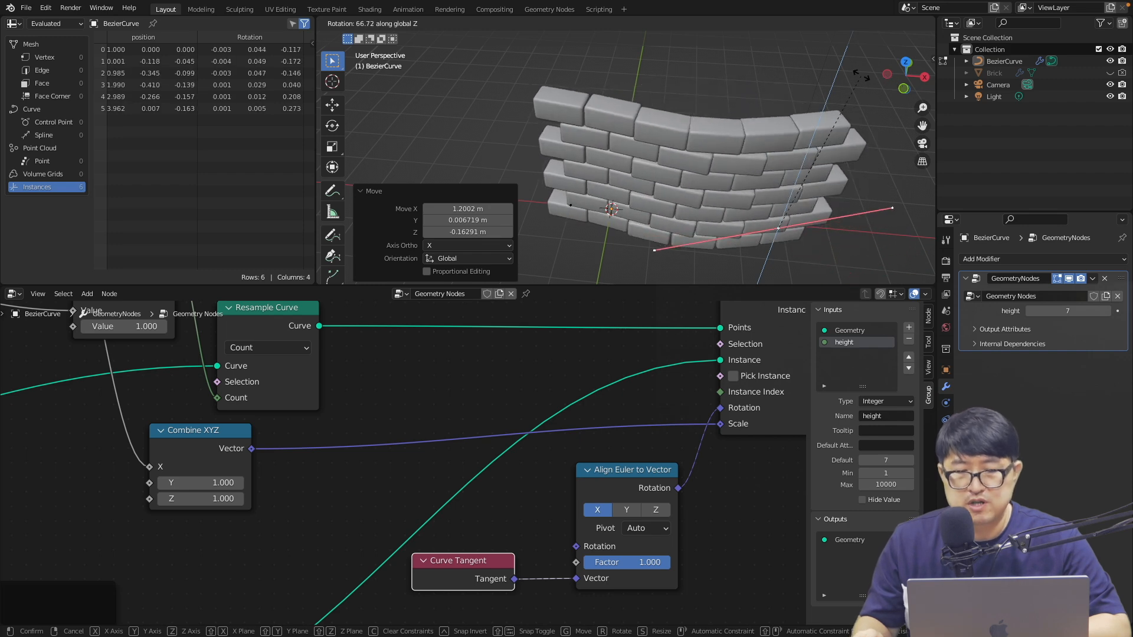
Step: Bend the wall into an arc in top view by moving and rotating the curve's end control points
left_click(839, 254)
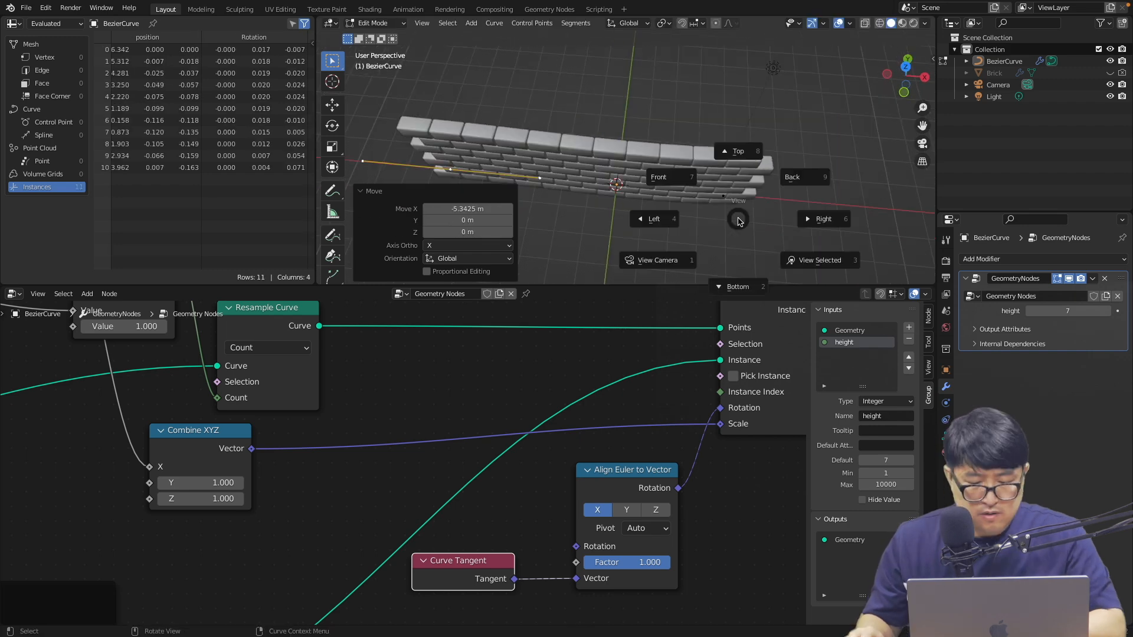
key("8")
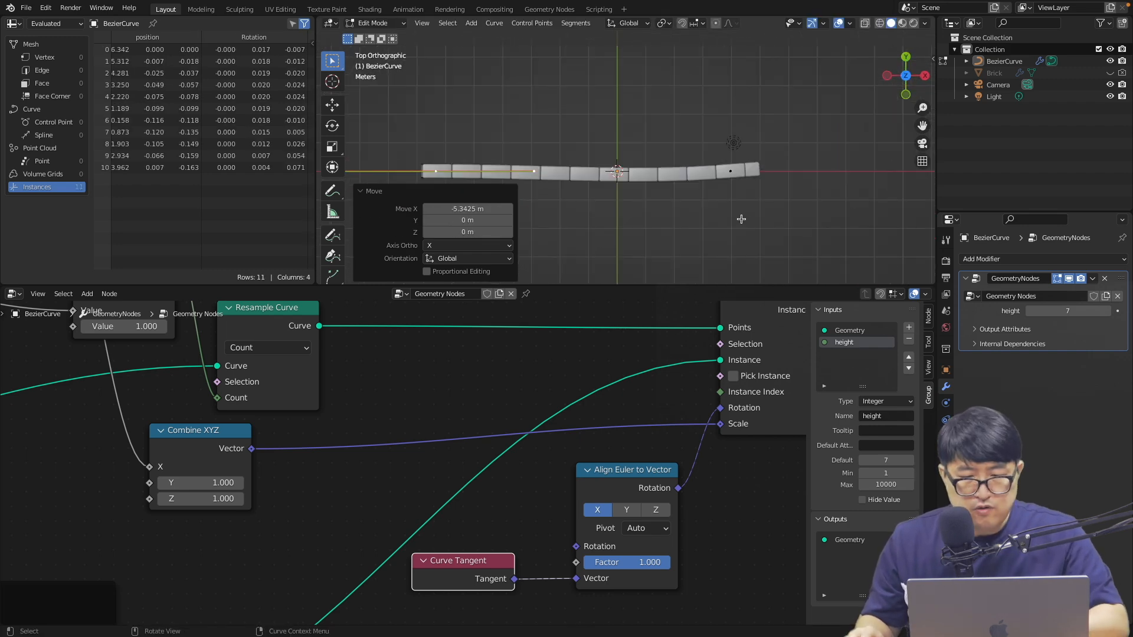
left_click(732, 174)
key("r")
left_click(724, 91)
key("g")
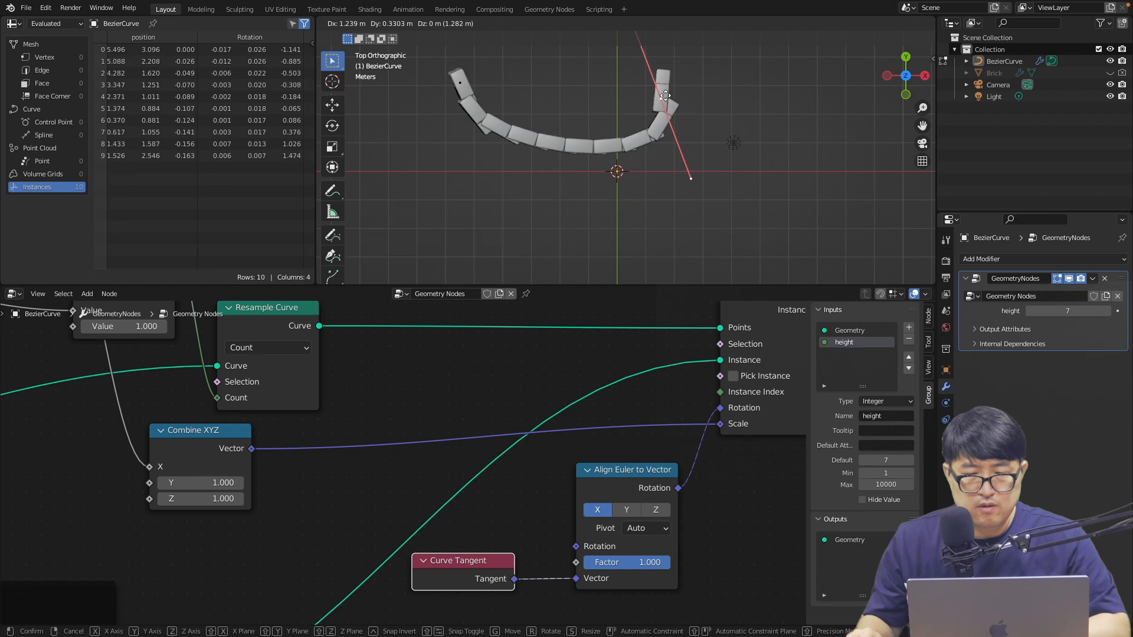
left_click(666, 96)
key("r")
left_click(688, 137)
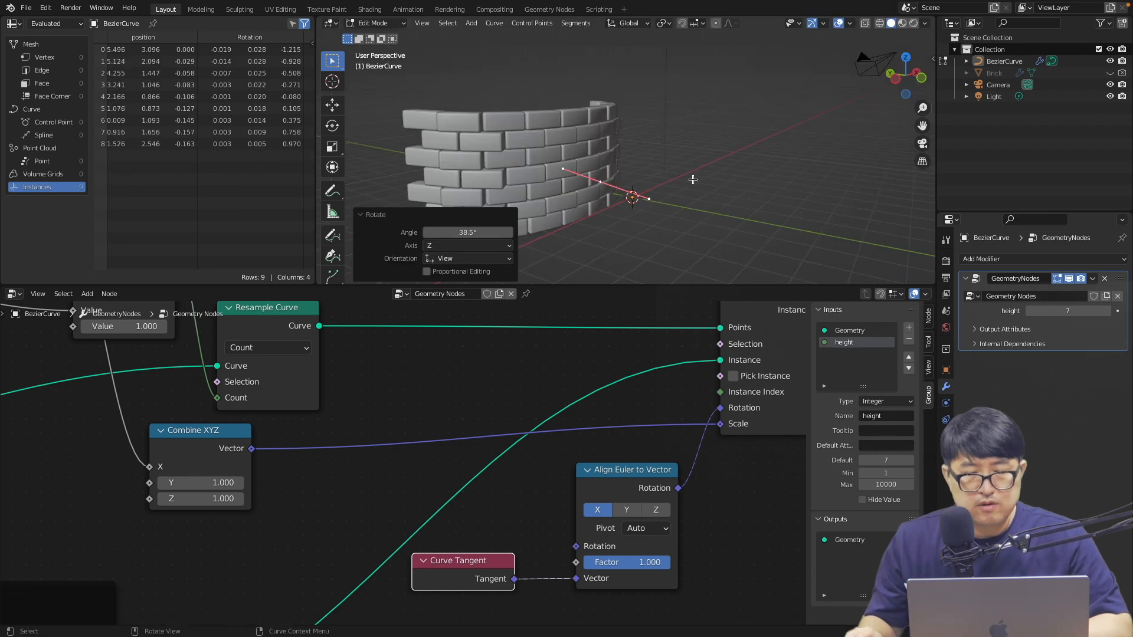
Step: Return to Object Mode and examine the curved brick wall from several sides and up close
scroll(693, 180, "right", 5)
scroll(693, 180, "right", 10)
scroll(693, 180, "up", 3)
scroll(693, 180, "right", 5)
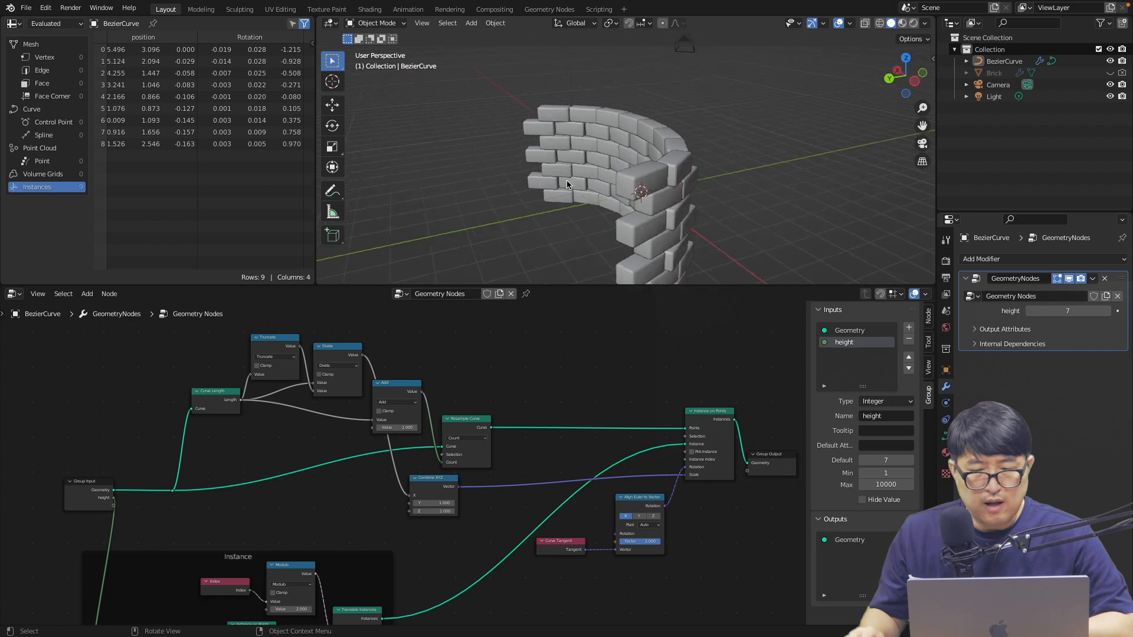
scroll(561, 177, "right", 8)
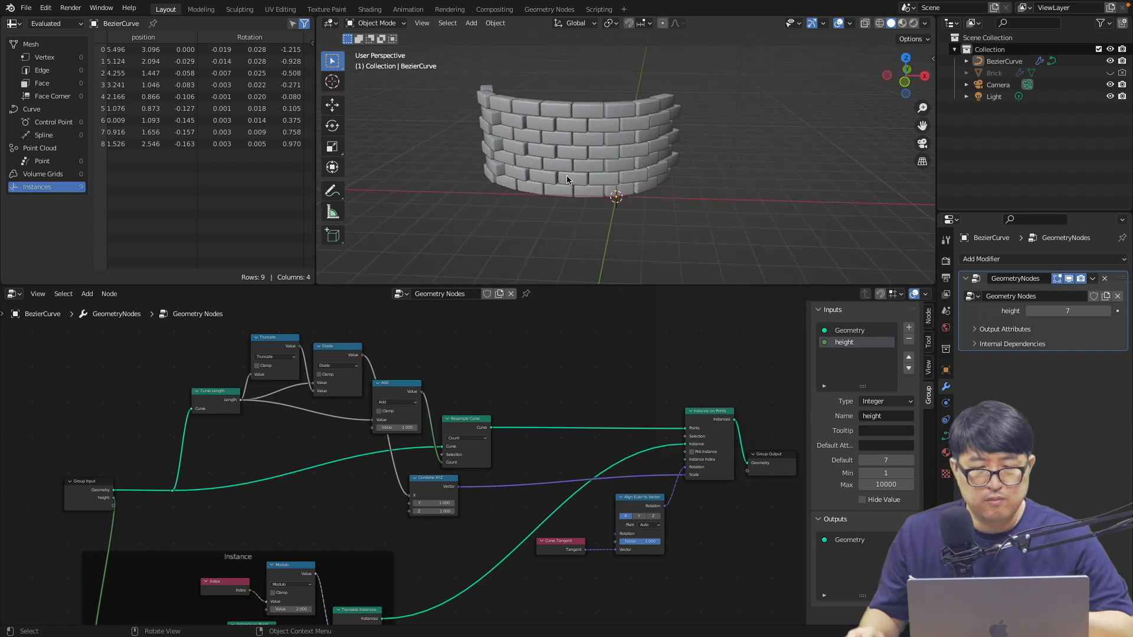
scroll(565, 181, "right", 3)
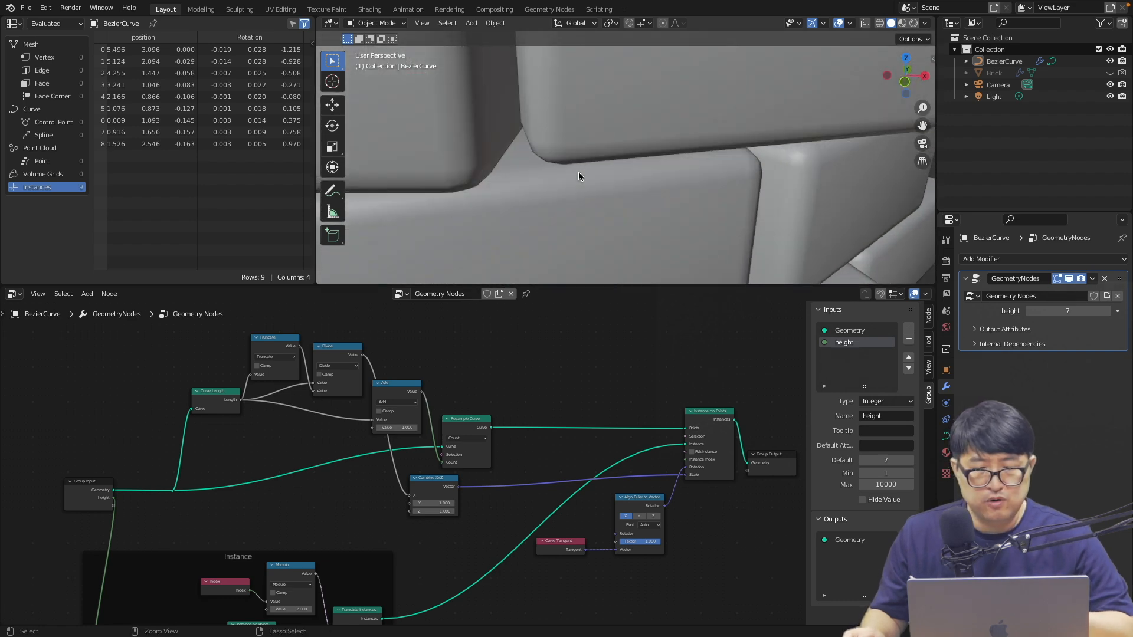
scroll(579, 176, "down", 4)
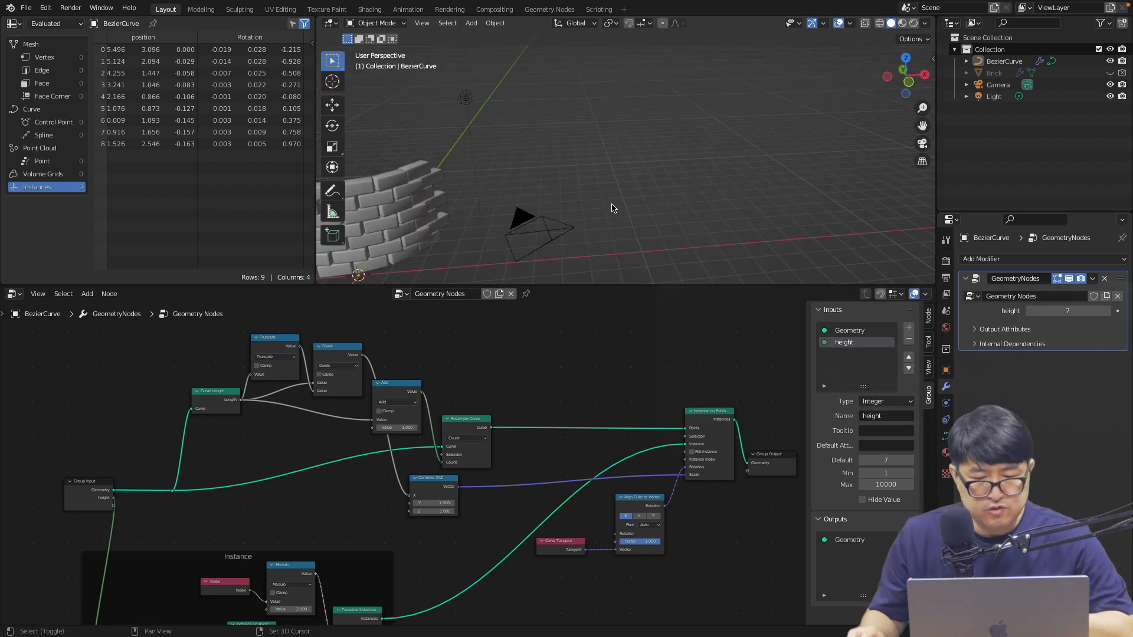
Step: Add a Bezier circle at the world origin with a radius of 10 m
key("shift+a")
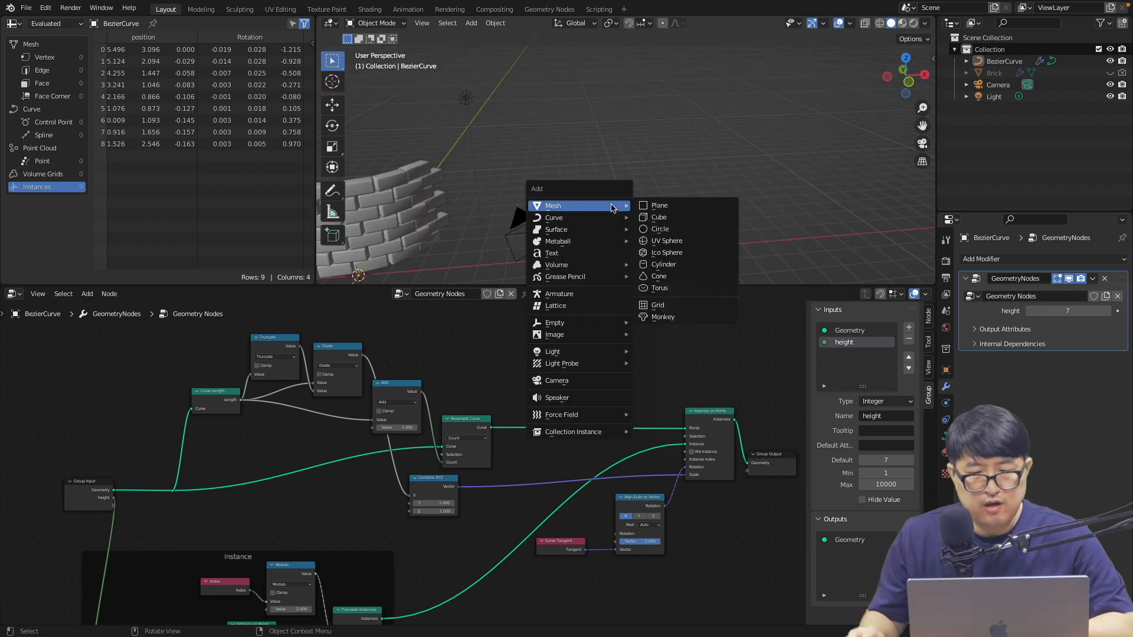
mouse_move(575, 218)
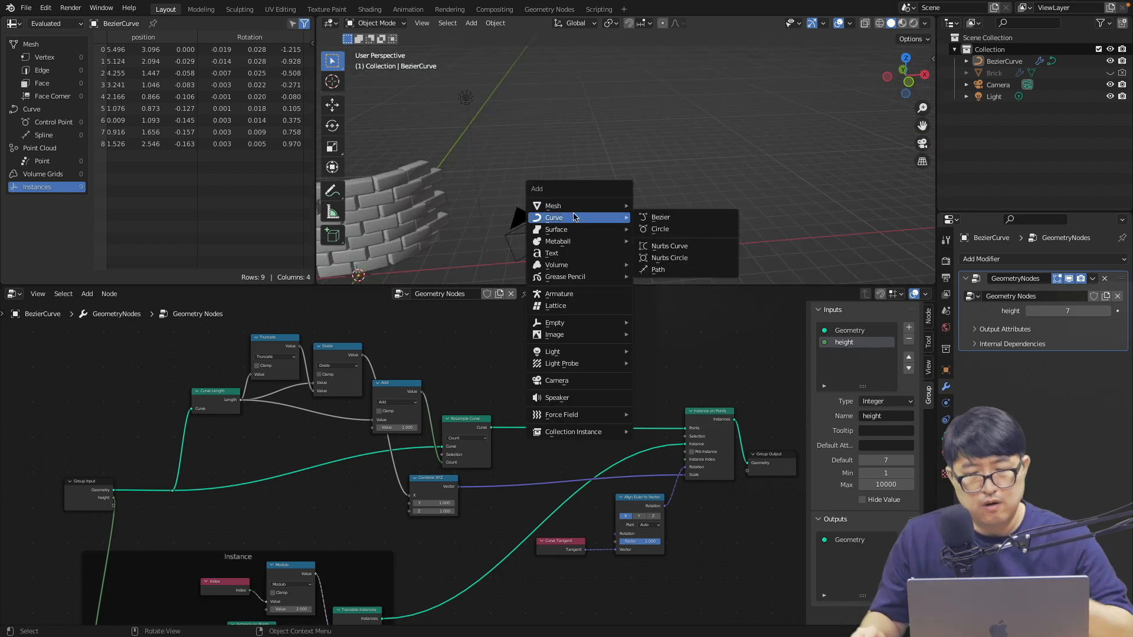
left_click(669, 230)
scroll(598, 233, "up", 5)
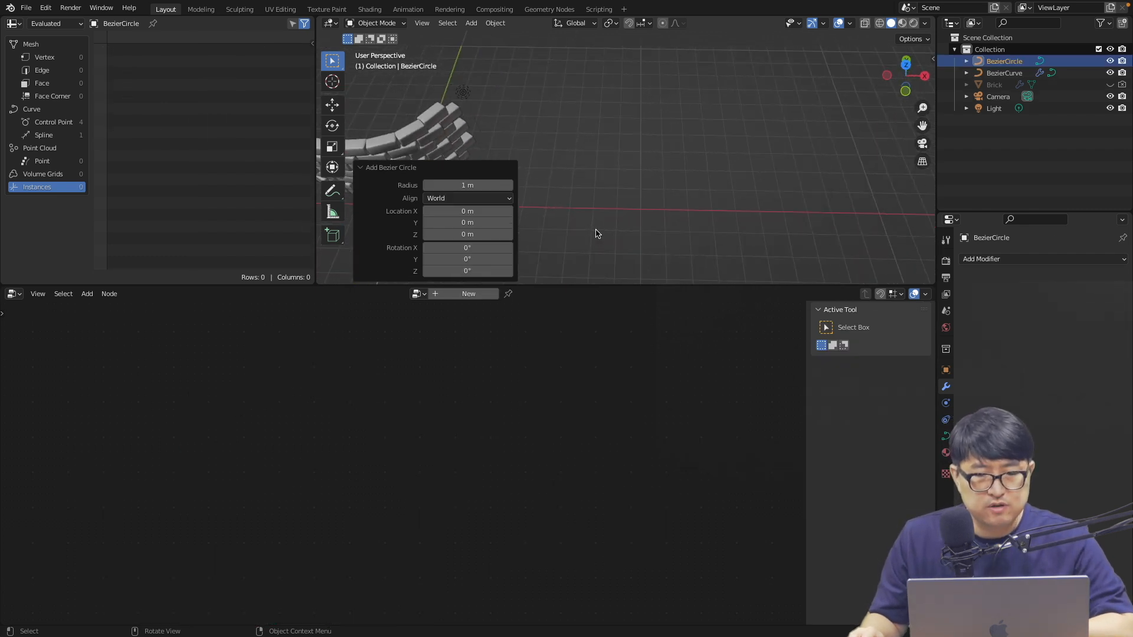
left_click(474, 186)
type("1")
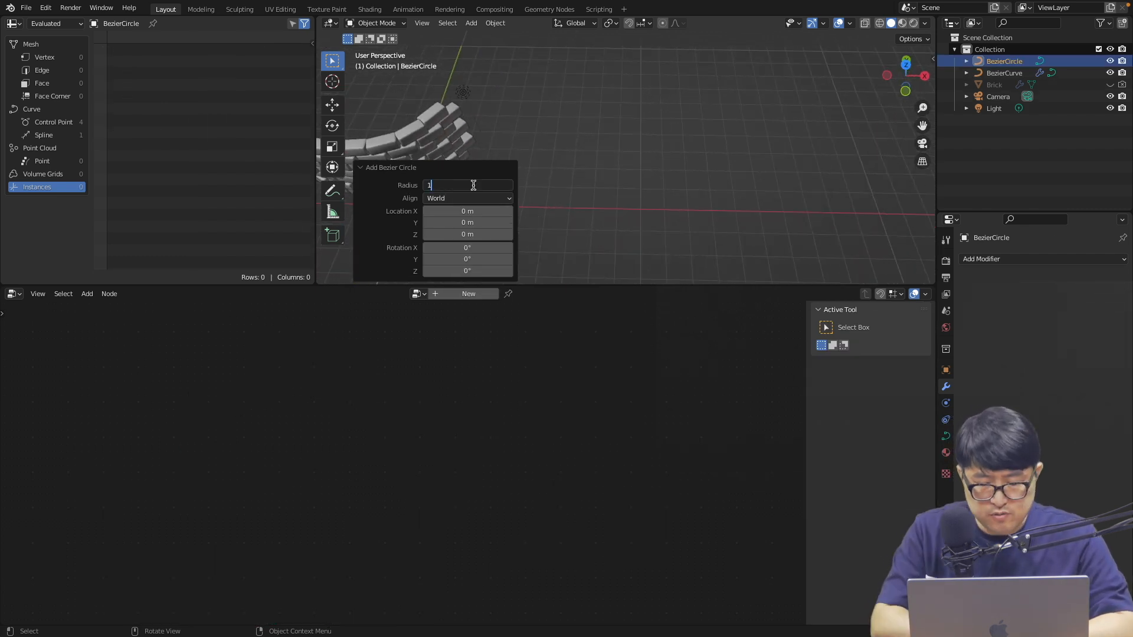
type("0")
key("Return")
Step: Move the Bezier circle about 17.9 m along the X axis, away from the curved wall
scroll(556, 179, "down", 5, "ctrl")
scroll(559, 180, "down", 3)
key("g")
key("x")
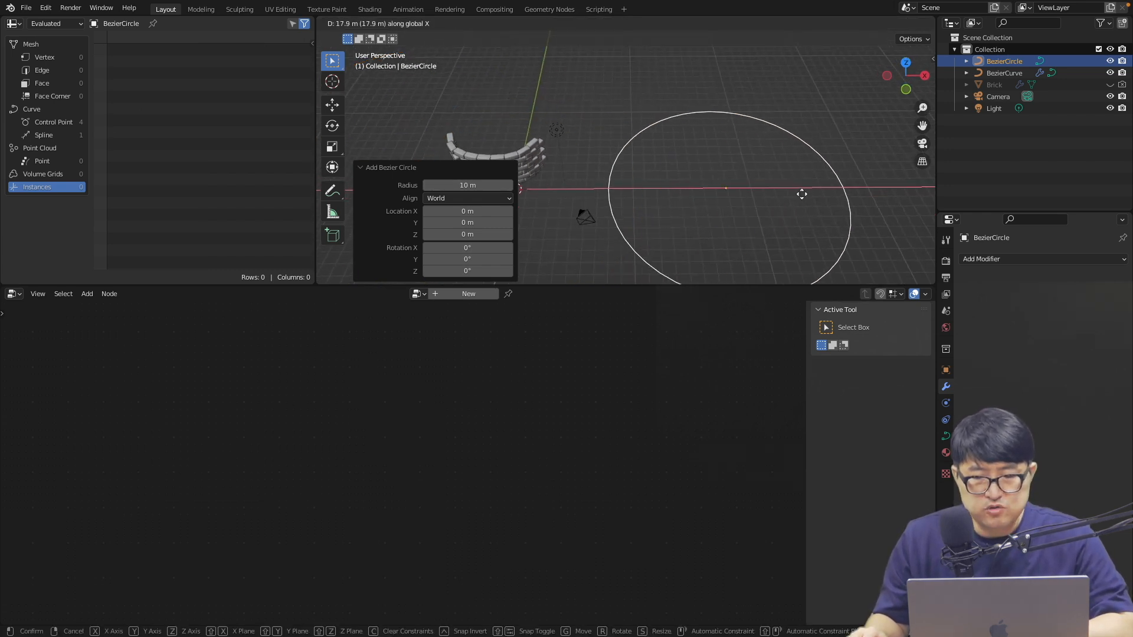
left_click(804, 207)
scroll(806, 206, "down", 3)
scroll(807, 206, "down", 2)
scroll(807, 206, "right", 5, "shift")
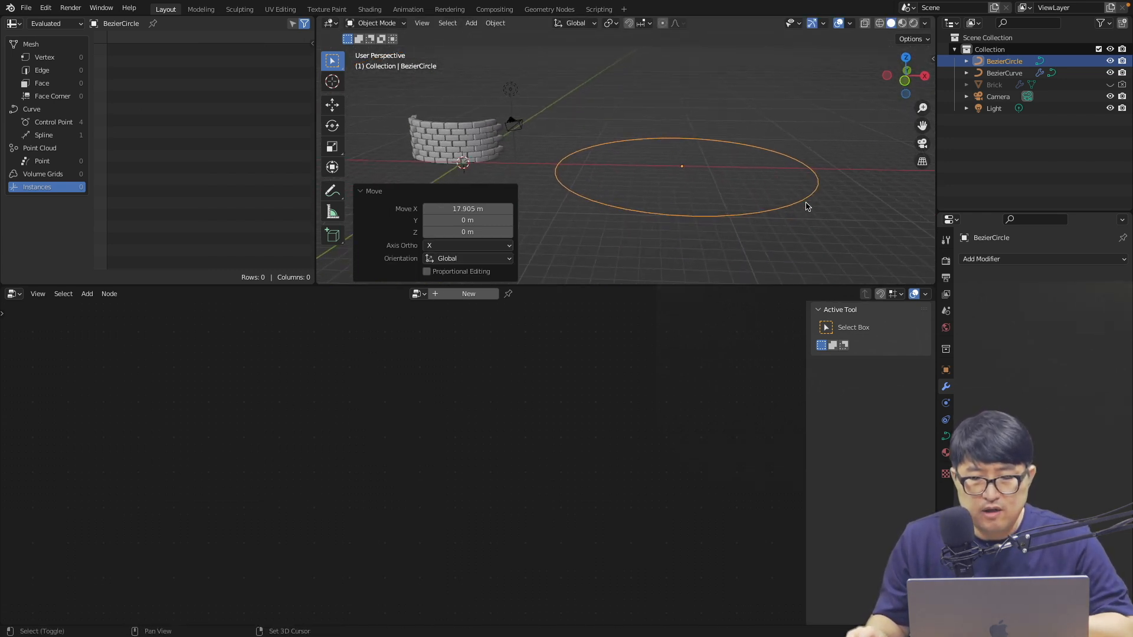
Step: Add a Geometry Nodes modifier to the Bezier circle and assign the existing Geometry Nodes group to it
left_click(1060, 260)
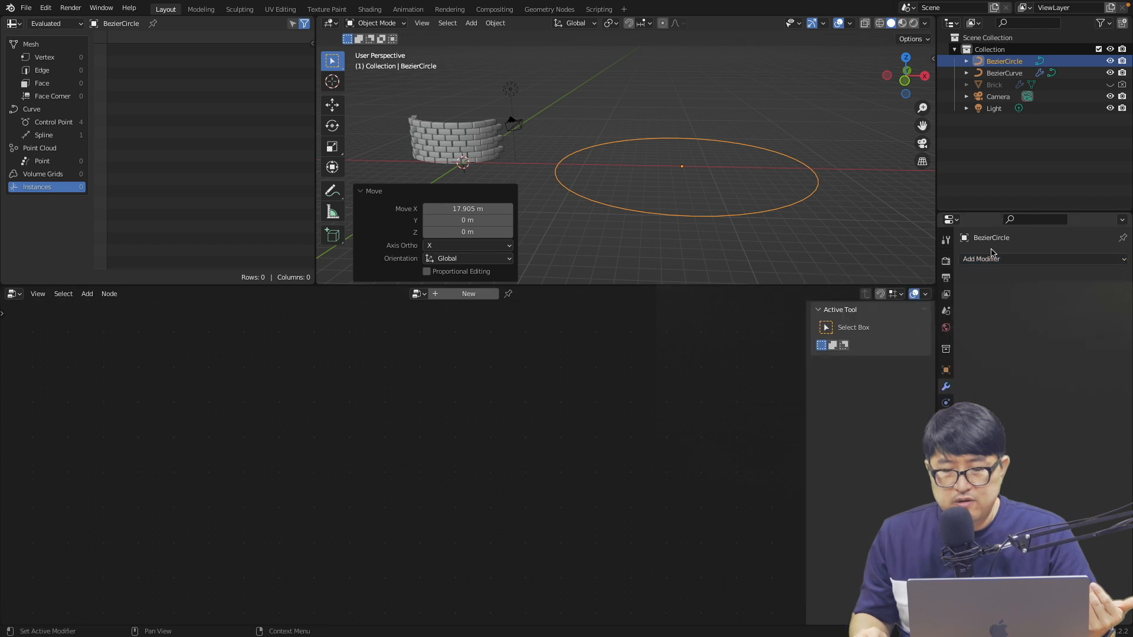
left_click(994, 258)
left_click(950, 358)
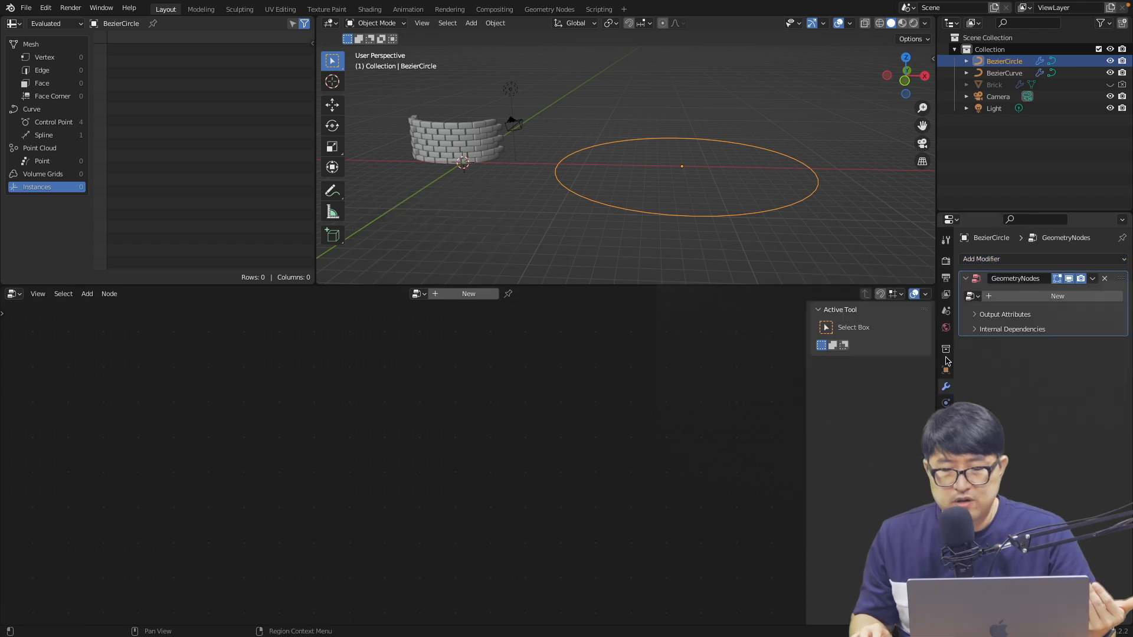
left_click(978, 296)
left_click(996, 314)
middle_click_drag(771, 216, 750, 233)
Step: Raise the circular brick wall's height to 17
left_click(1109, 314)
left_click(1109, 314)
left_click(1109, 314)
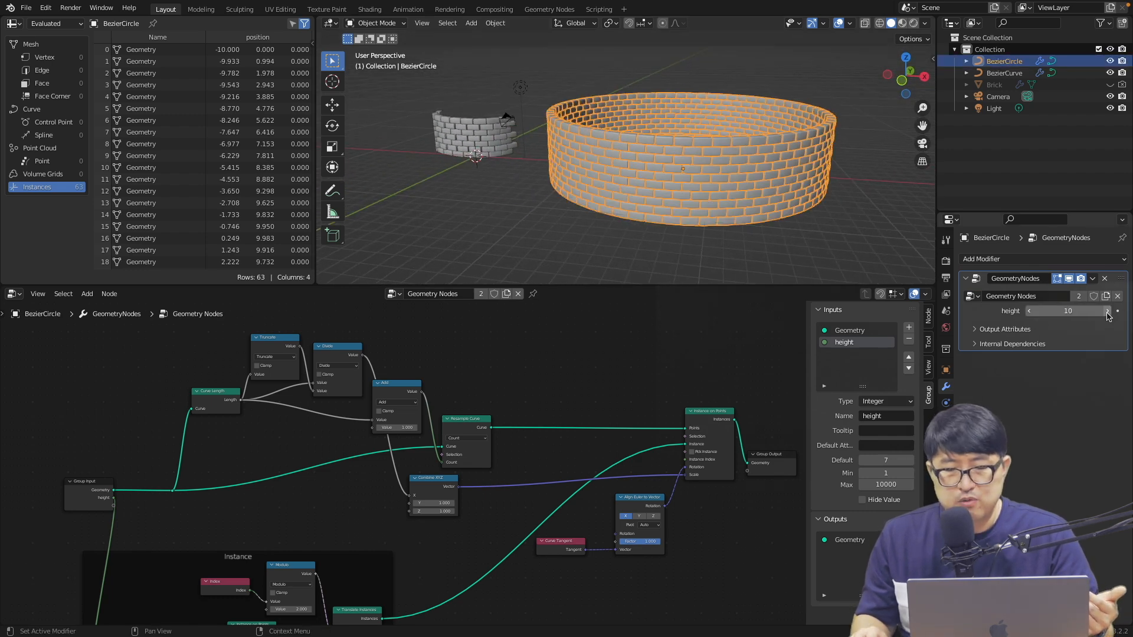
left_click(1109, 314)
left_click(1109, 314)
left_click(1109, 314)
triple_click(1109, 314)
left_click(1109, 314)
middle_click_drag(770, 228, 783, 233)
Step: Scale the circle's control points down to about 0.554 in Edit Mode and return to Object Mode
key("Tab")
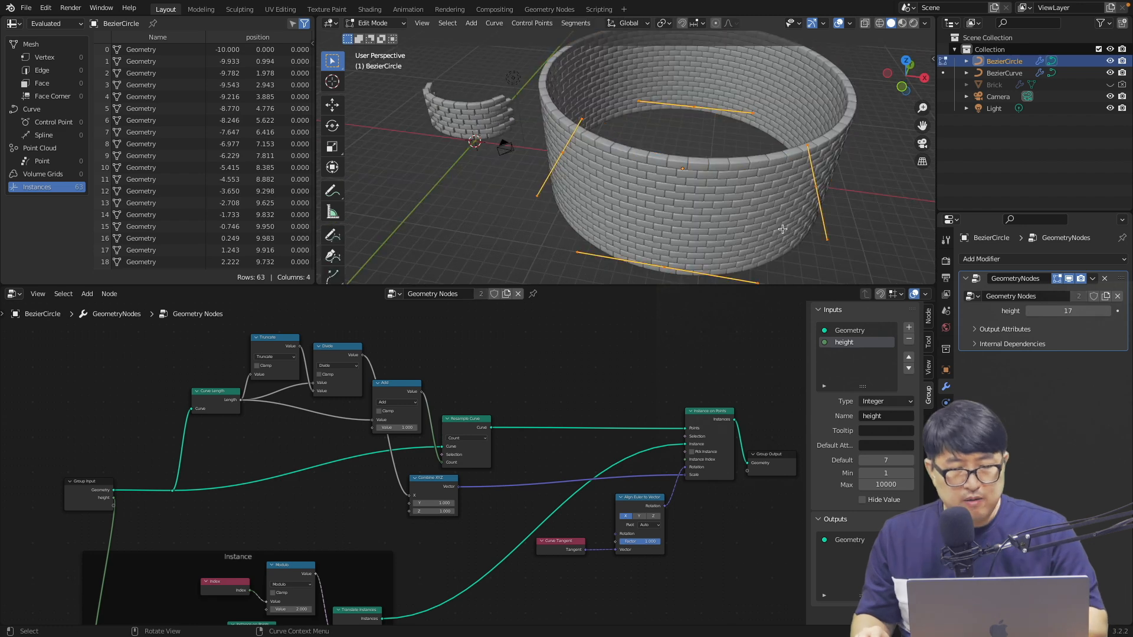
key("s")
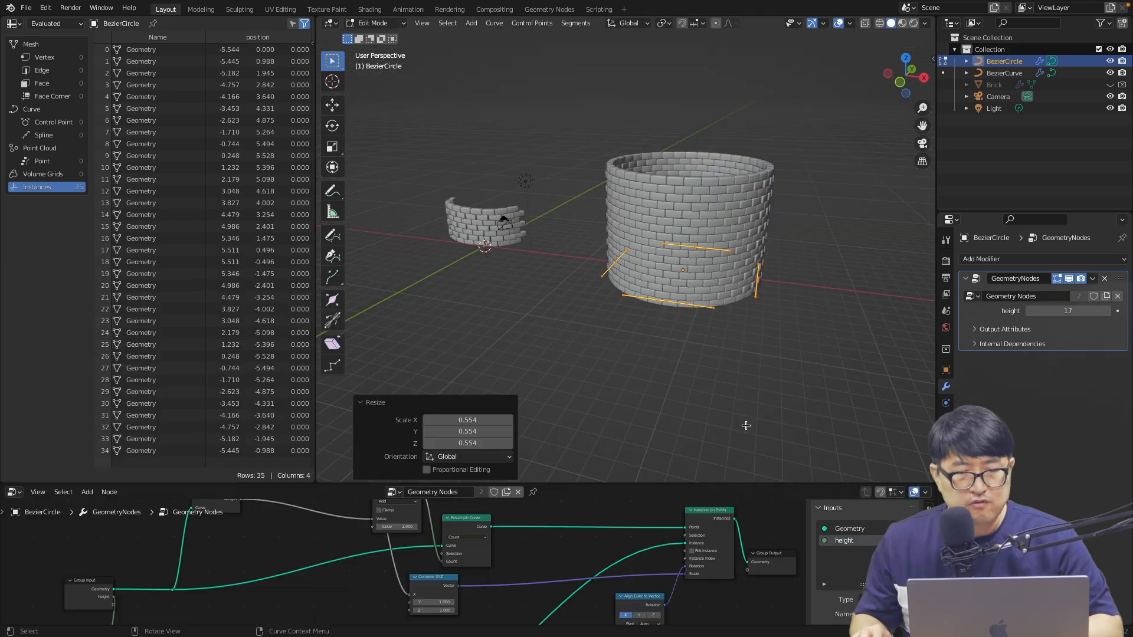
key("Tab")
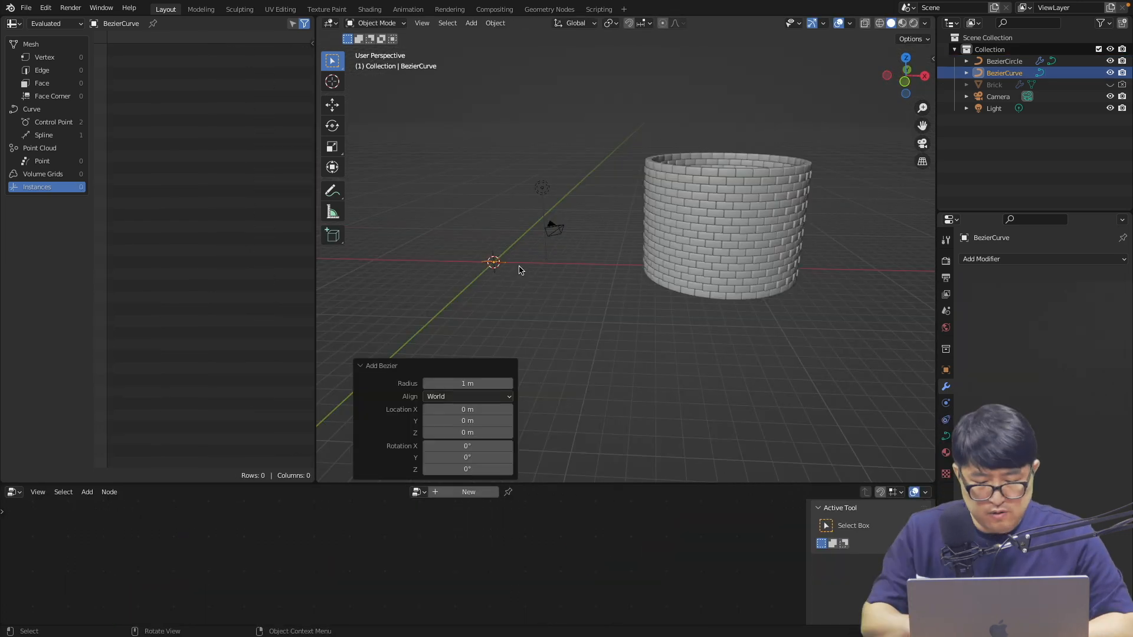
Step: In top view, shape the new Bezier curve into a wide arc around the round tower by moving, rotating and scaling its end control point
key("KP_7")
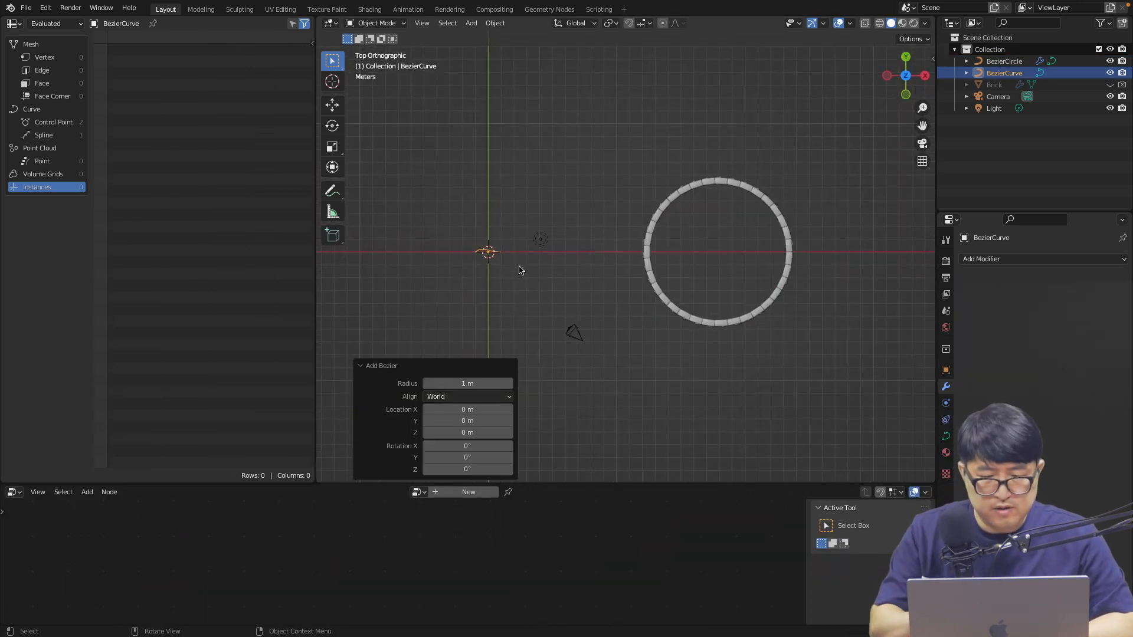
key("g")
right_click(531, 265)
key("Tab")
left_click(501, 253)
key("g")
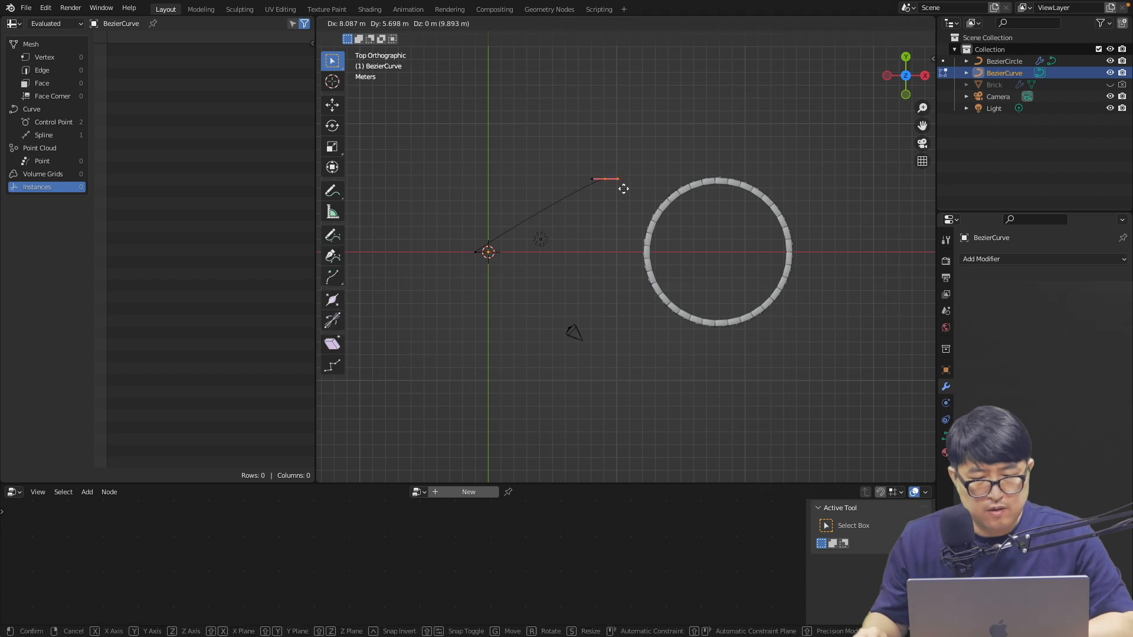
left_click(818, 151)
key("r")
left_click(756, 215)
key("s")
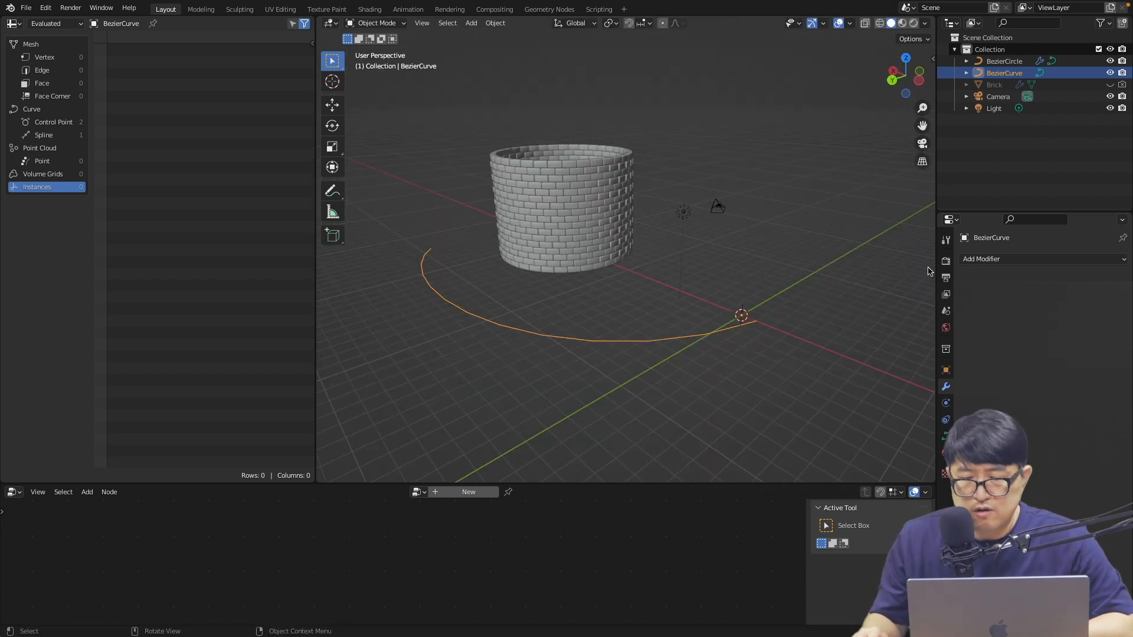
Step: Add a Geometry Nodes modifier to the arc-shaped curve and assign the existing Geometry Nodes group to it
left_click(981, 260)
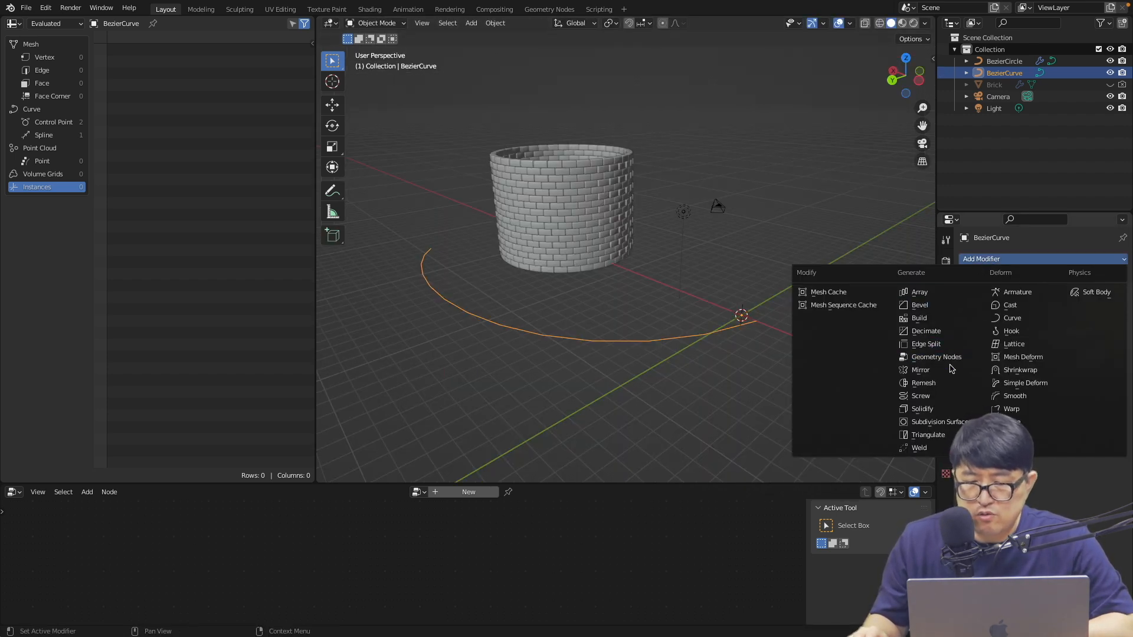
left_click(932, 359)
left_click(972, 297)
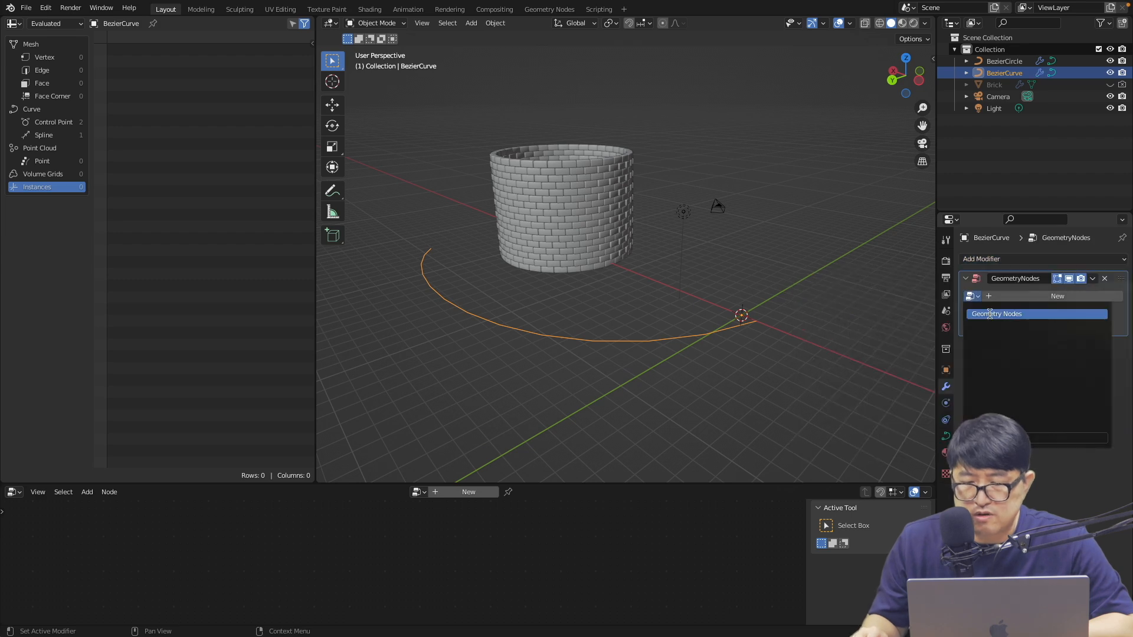
left_click(991, 315)
middle_click_drag(626, 331, 567, 325)
Step: Raise the arc-shaped wall's height to 11
left_click(1109, 313)
left_click(1109, 312)
left_click(1109, 312)
left_click(1109, 312)
Step: Subdivide the arc-shaped curve in Edit Mode to add a control point in its middle
key("Tab")
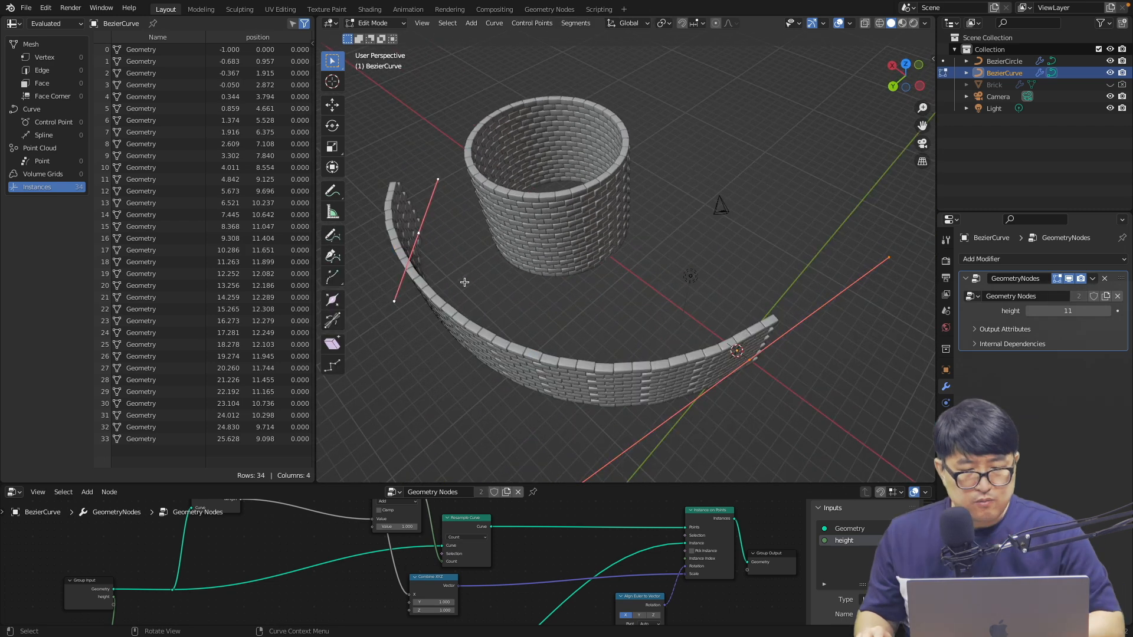
right_click(499, 308)
left_click(501, 306)
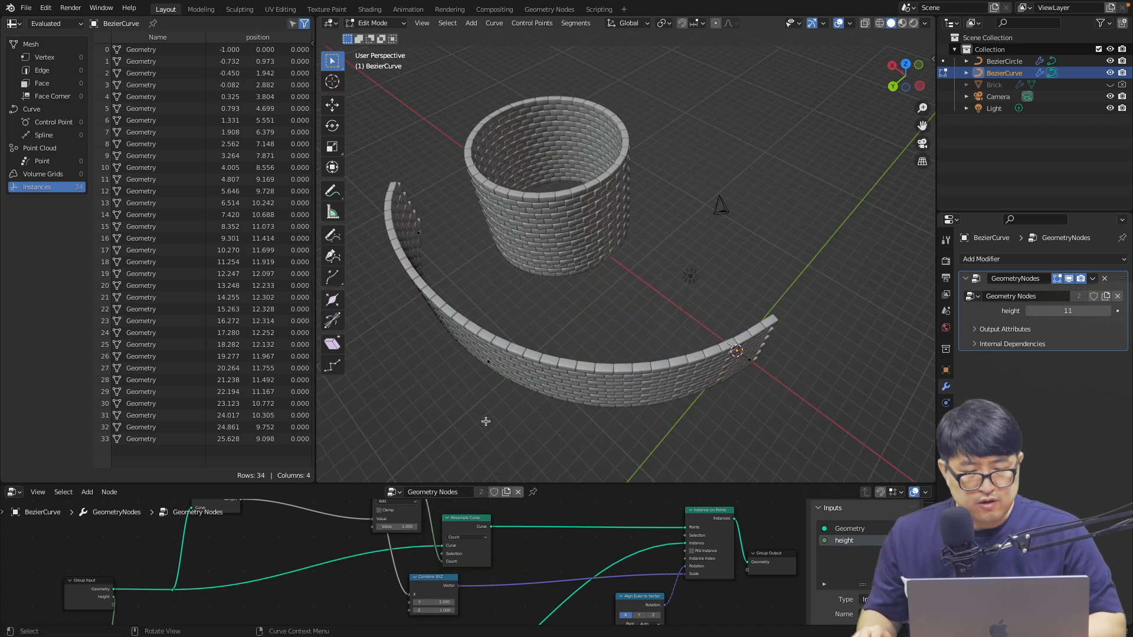
Step: Move the middle control point about 15.3 m in X and -25.9 m in Y to the tower's other side and enlarge its handles
left_click(489, 362)
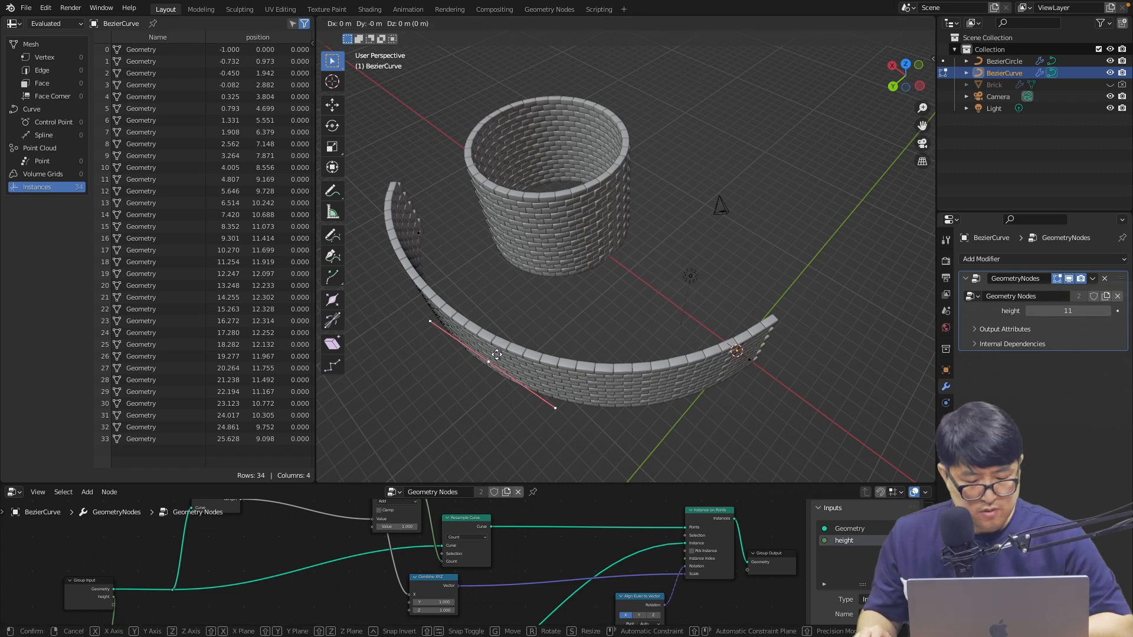
key("g")
key("shift+z")
left_click(608, 104)
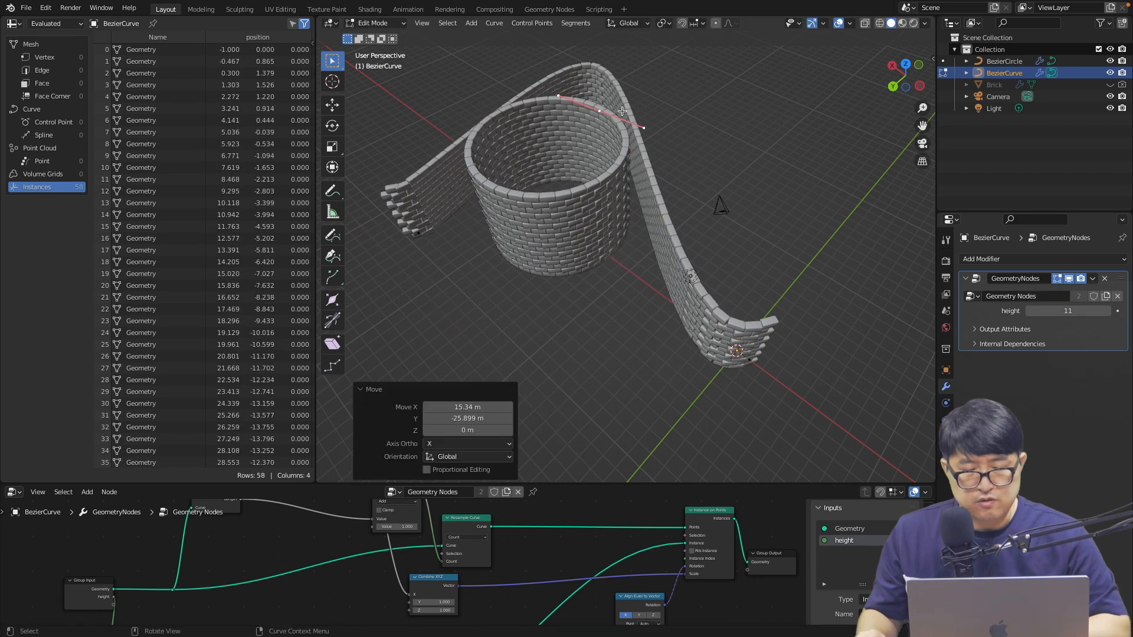
key("s")
left_click(650, 130)
Step: Scale up the handles of the control point near the world origin by about 2.32
left_click(758, 364)
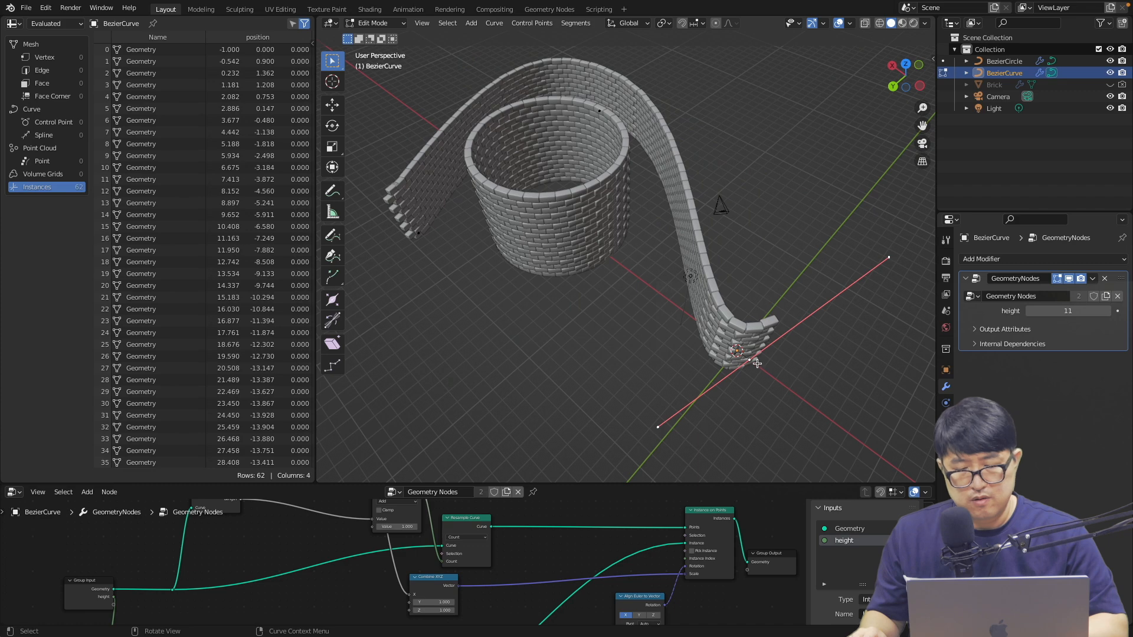
key("s")
left_click(770, 367)
middle_click_drag(771, 367, 909, 355)
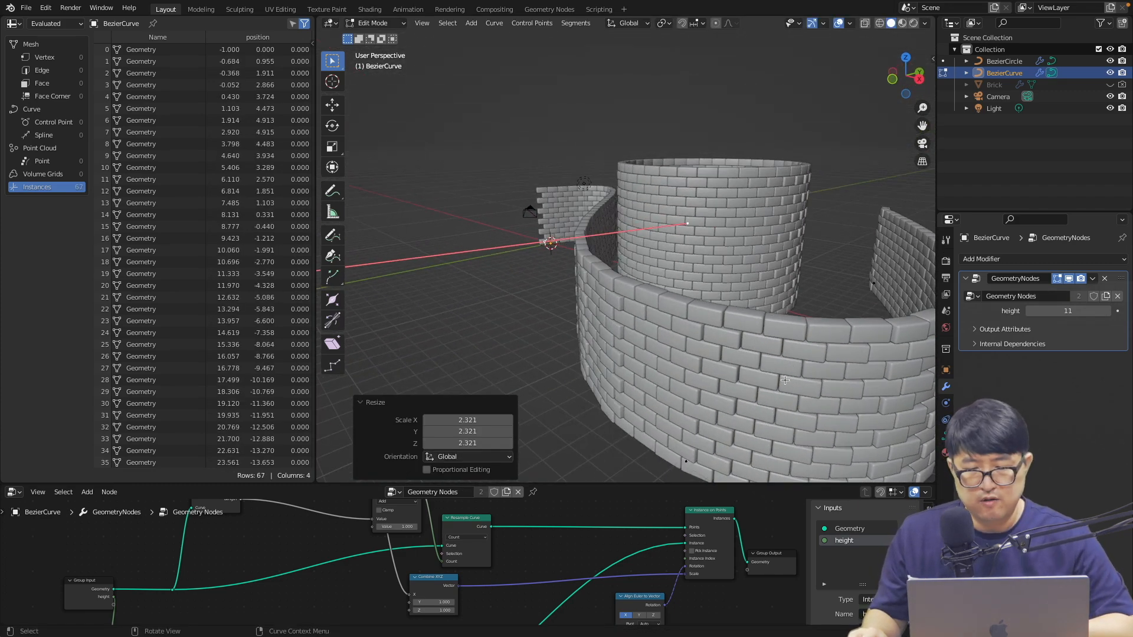
Step: Raise the winding wall's height to 14 and view it from the side
left_click(1107, 313)
left_click(1107, 313)
left_click(1107, 313)
middle_click_drag(705, 320, 742, 327)
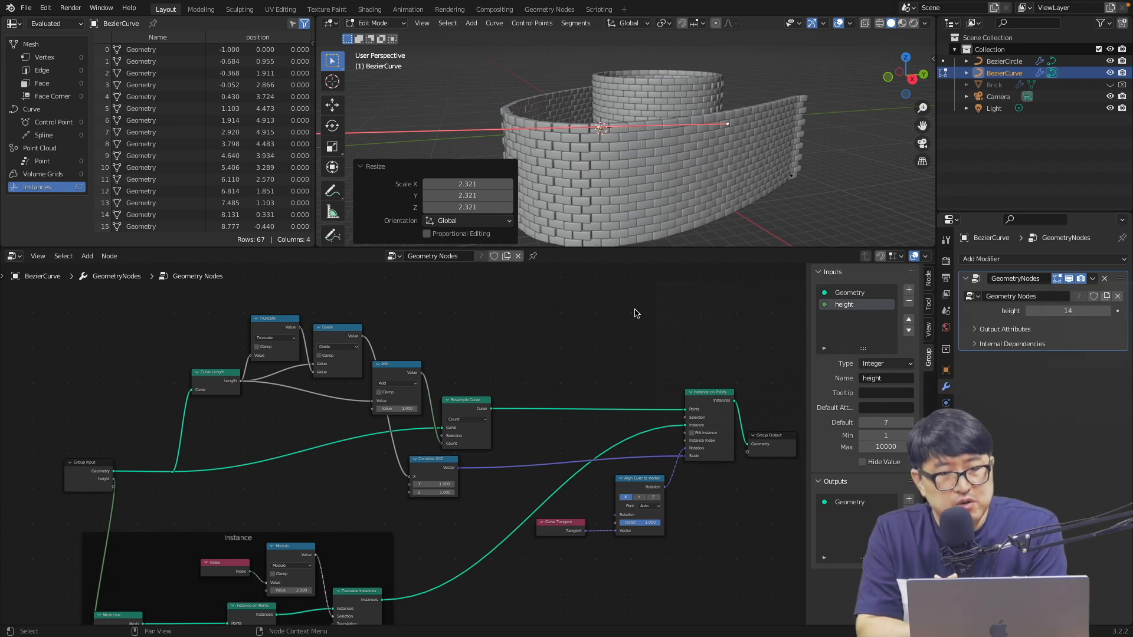
Step: Examine the nodes in the Instance frame, including Object Info, Translate Instances and Modulo, and select the Brick object
middle_click_drag(347, 597, 450, 404)
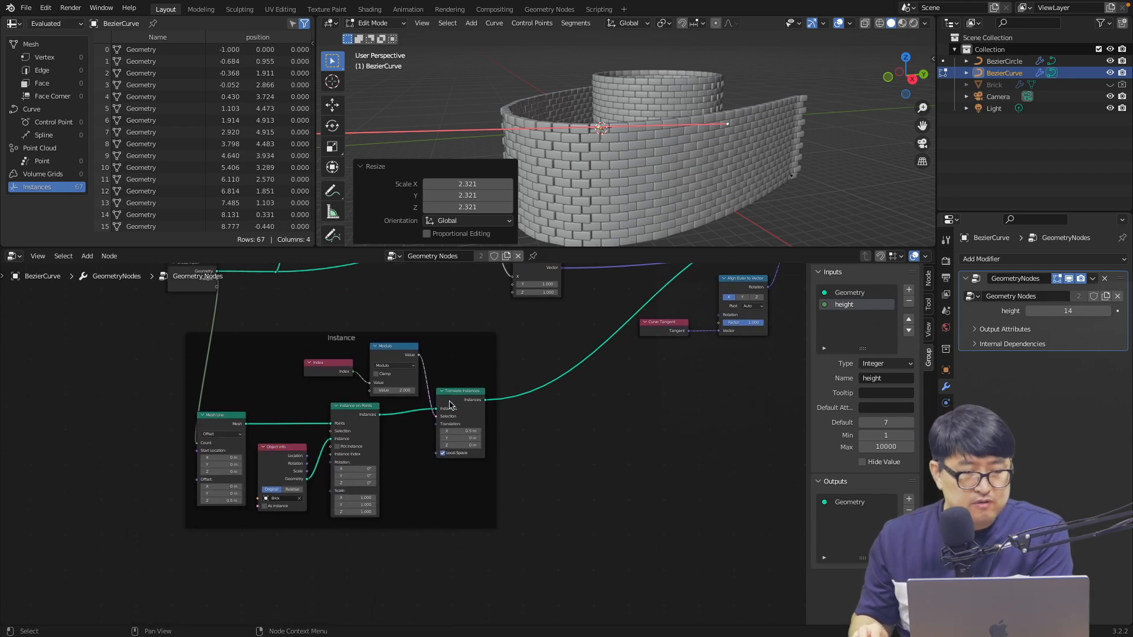
scroll(449, 405, "up", 5)
middle_click_drag(416, 361, 404, 380)
left_click_drag(417, 403, 419, 398)
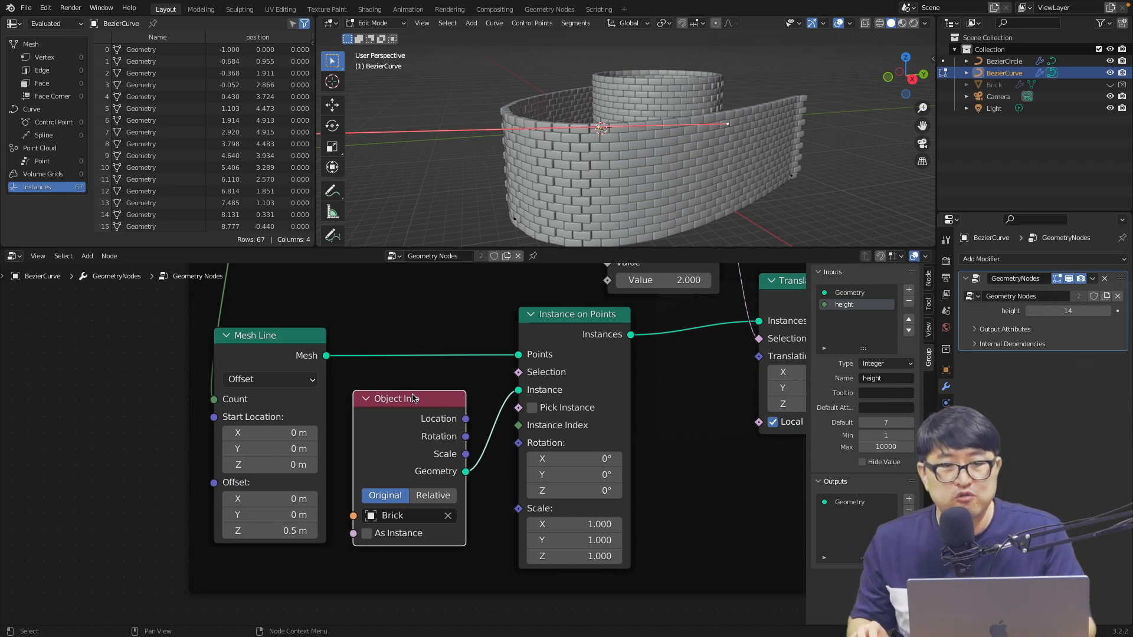
scroll(446, 399, "right", 10)
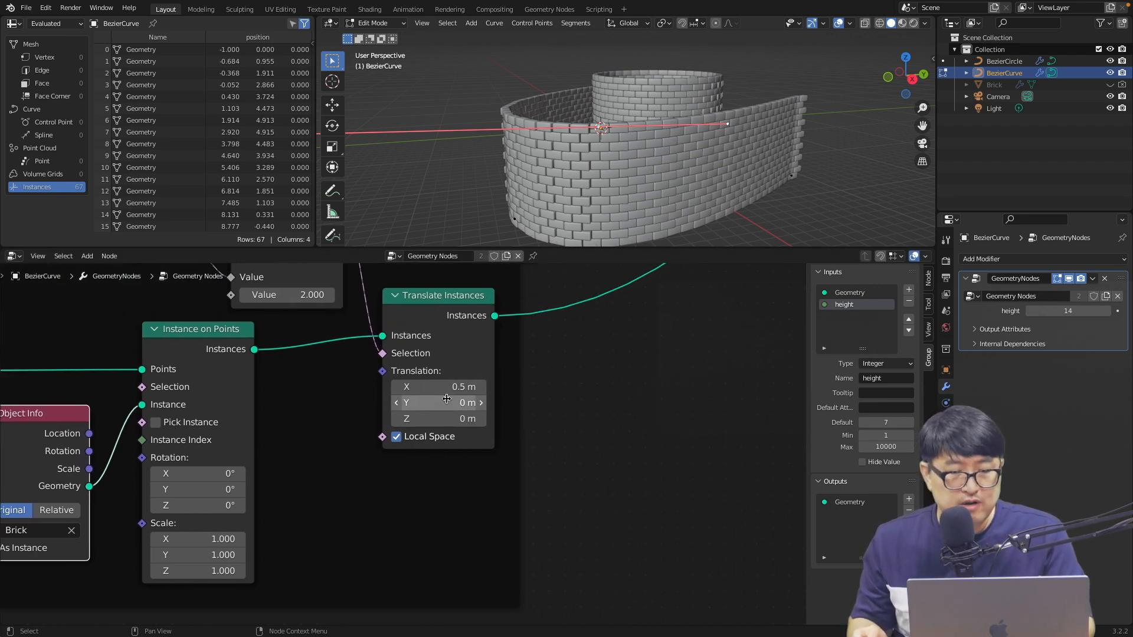
scroll(447, 400, "up", 6)
mouse_move(406, 390)
left_mouse_down()
mouse_move(382, 393)
mouse_move(399, 388)
left_mouse_up()
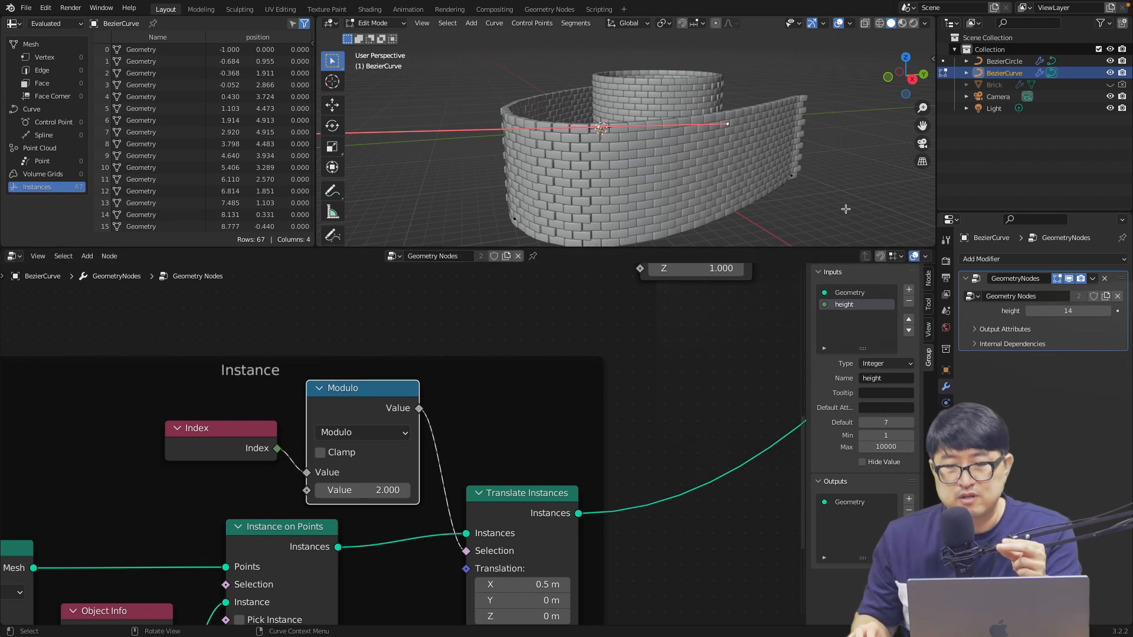
left_click(995, 86)
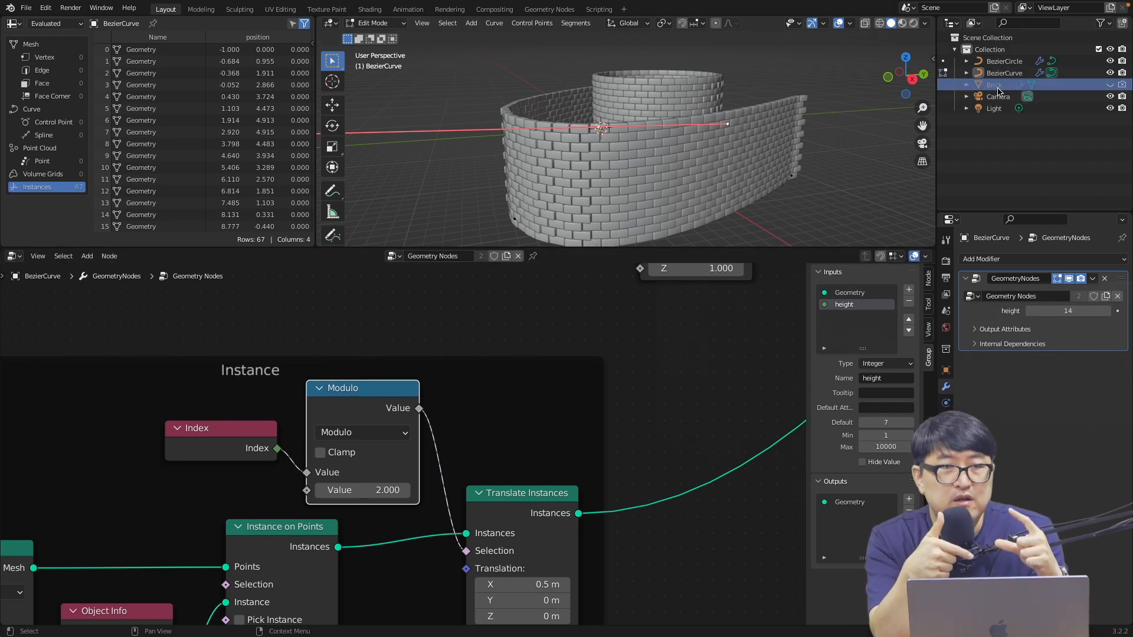